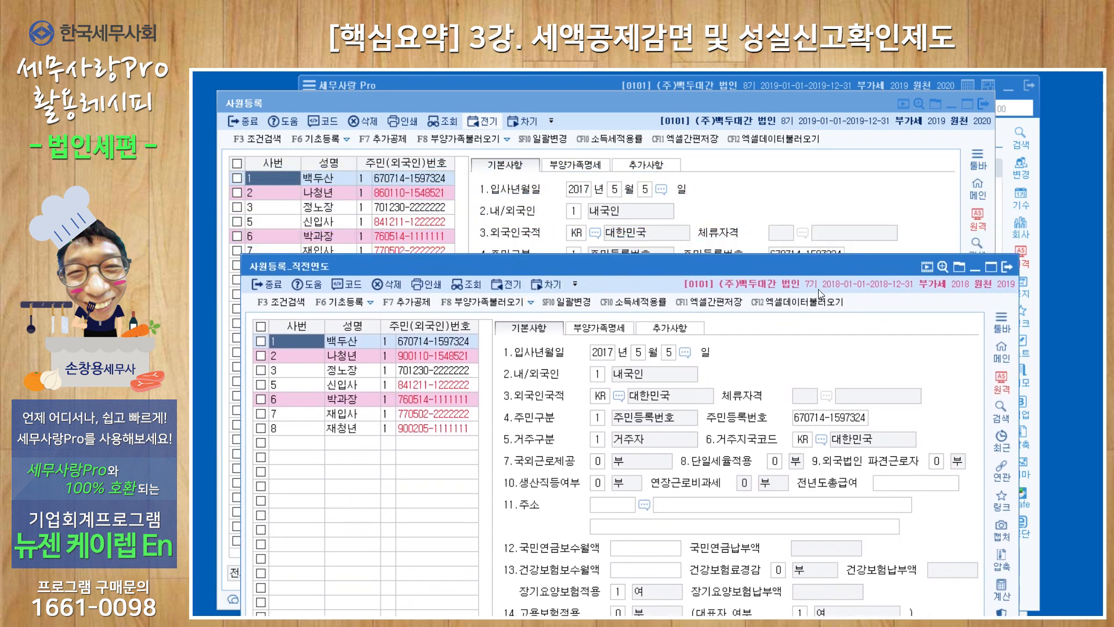
Close both employee registration windows and set the withholding tax work year (원천 작업년도) to 2019
left_click(1007, 267)
left_click(985, 105)
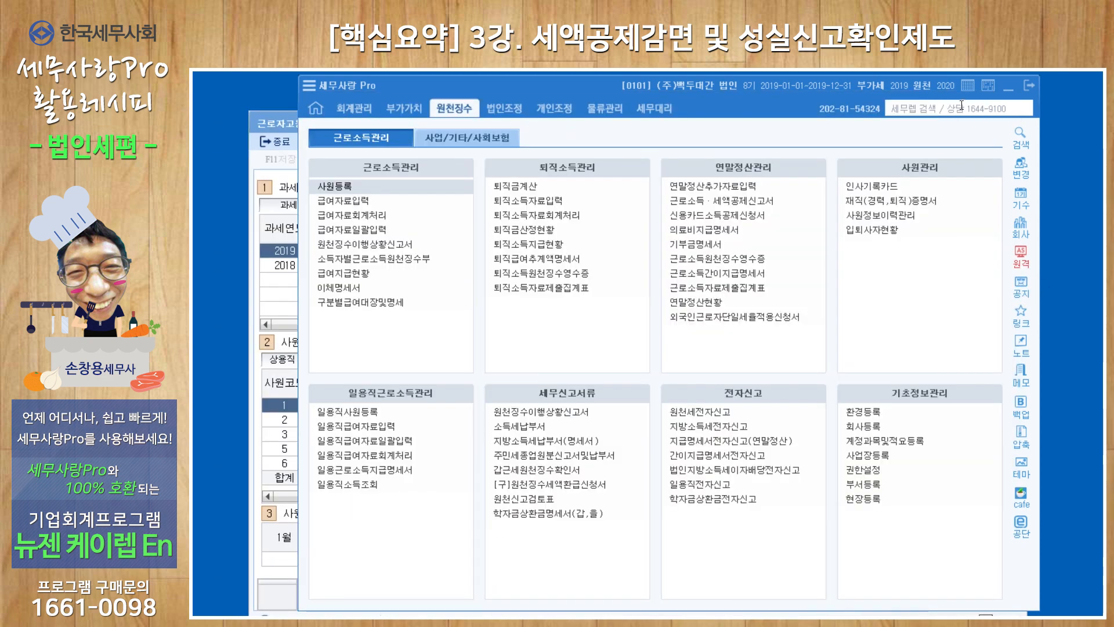
left_click(911, 88)
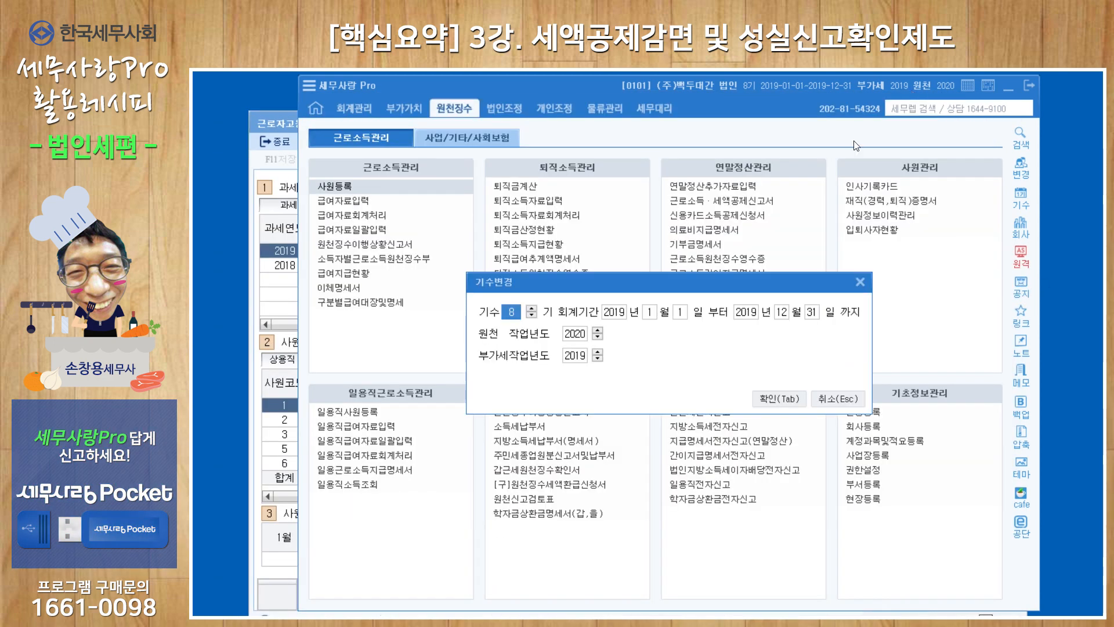
left_click(598, 337)
left_click(771, 405)
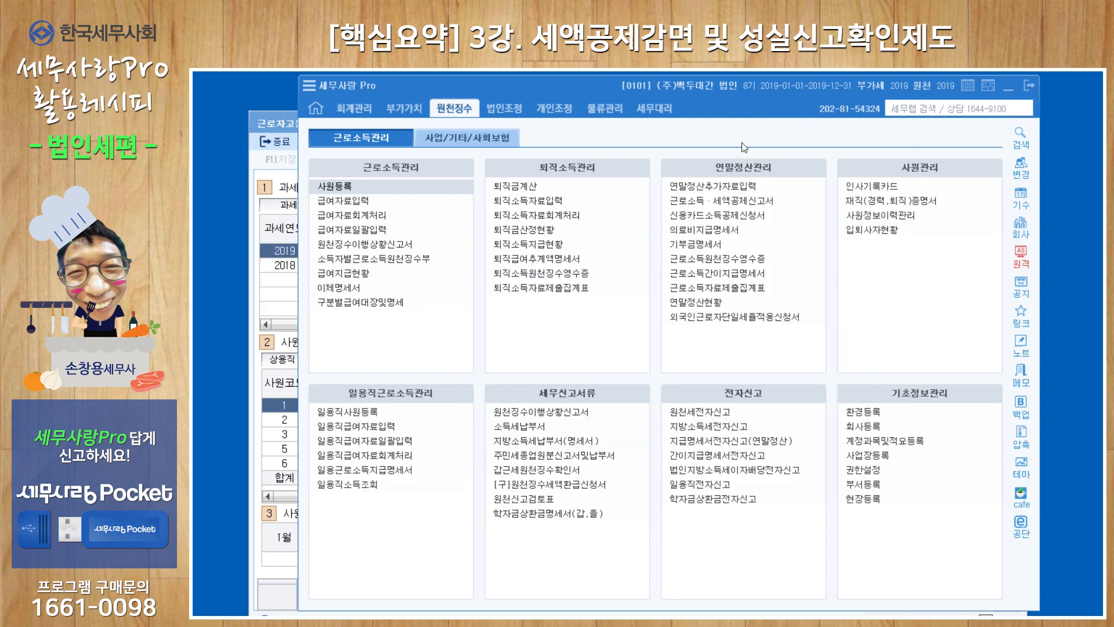
Compare the 2019 employee registration (사원등록) with the prior-year register in separate windows, and close both
left_click(345, 189)
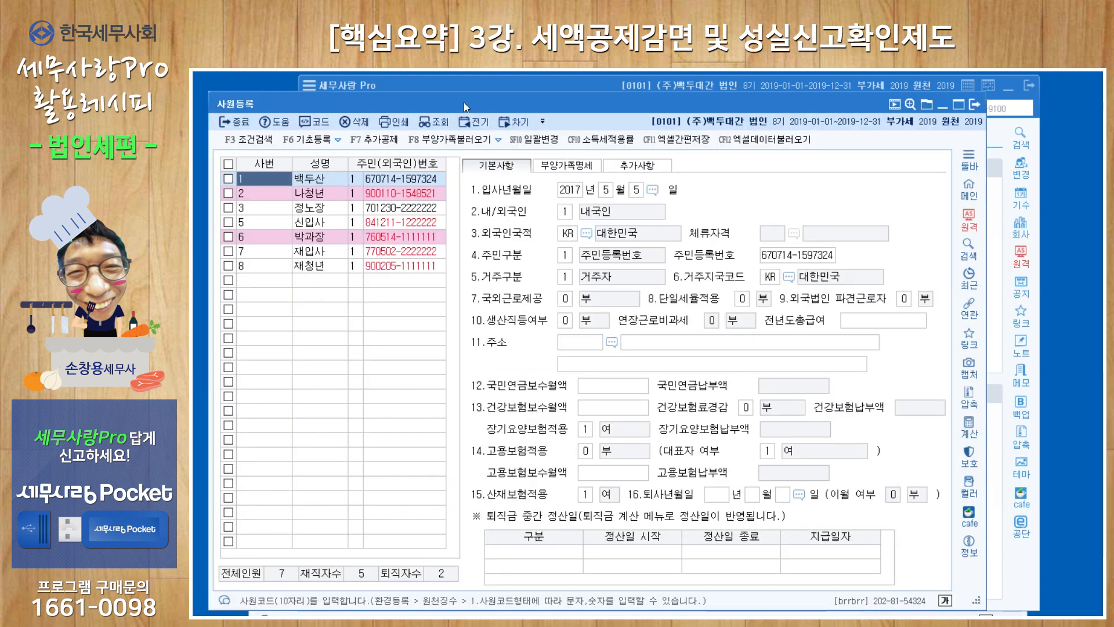
left_click_drag(465, 102, 535, 120)
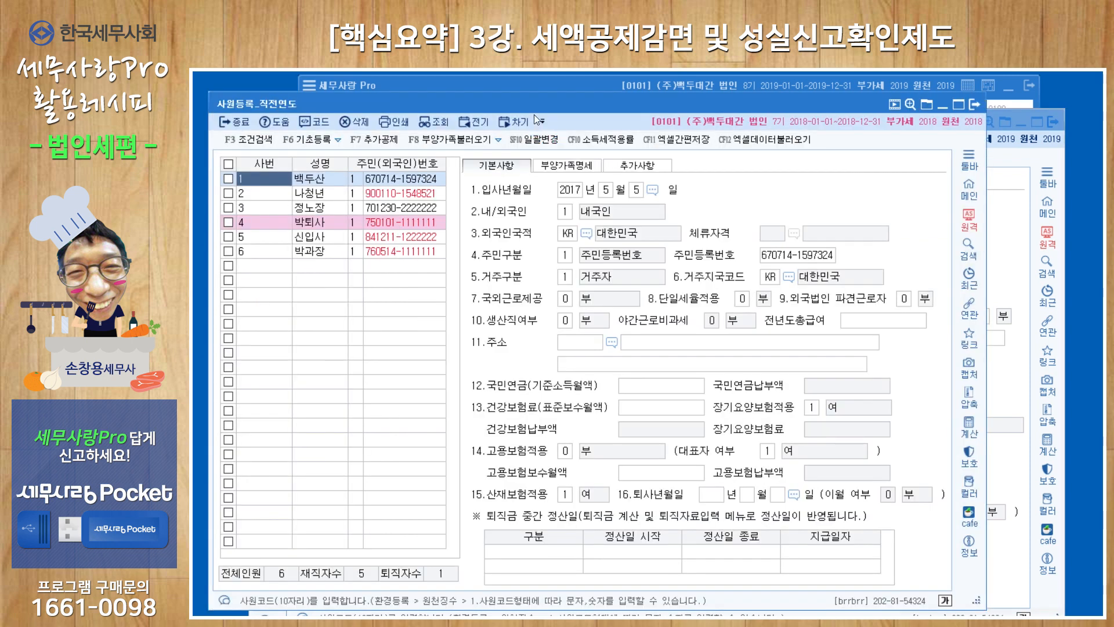
left_click_drag(538, 102, 558, 283)
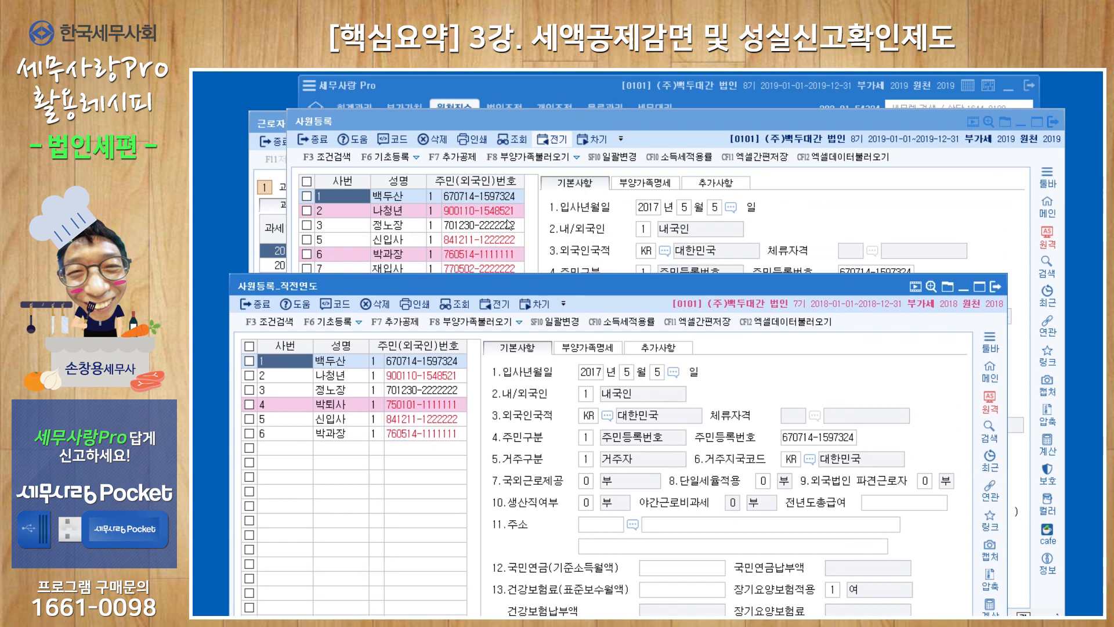
left_click(996, 286)
left_click(1050, 124)
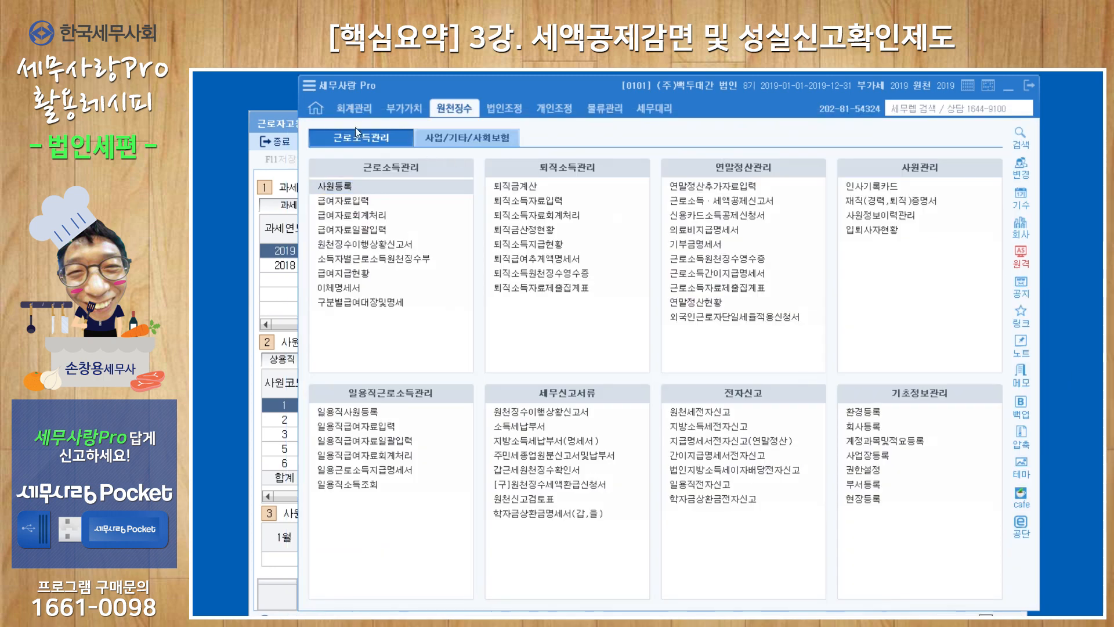
Reload the 근로자고용현황 data for terms 8 (2019) and 7 (2018), with the option excluding all daily workers (일용직은 모두 제외근로자) unchecked
left_click(276, 120)
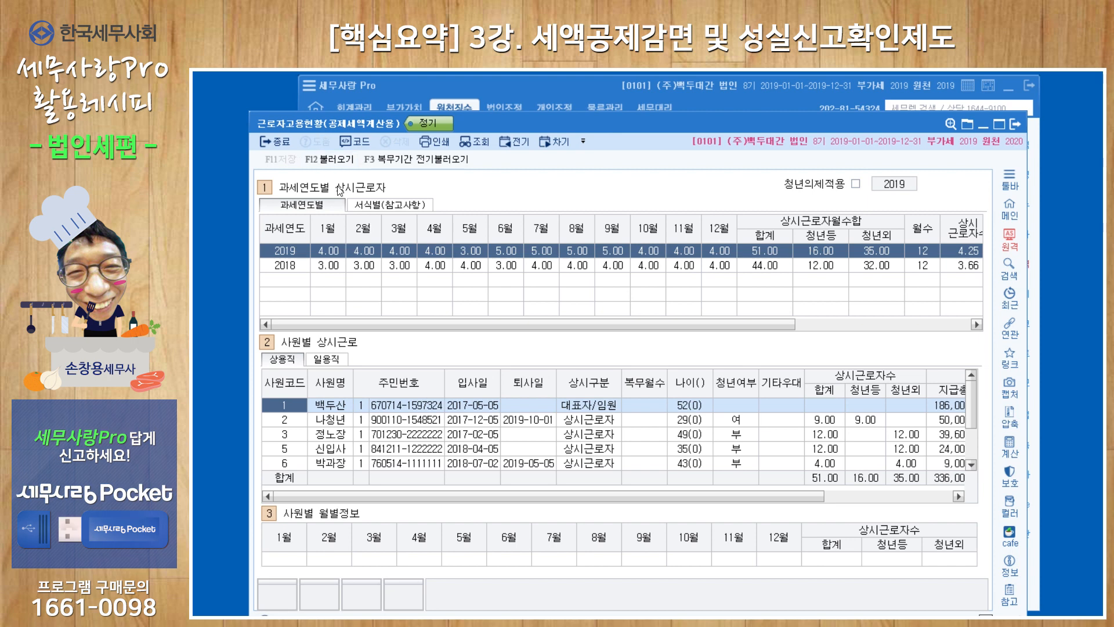
left_click(341, 160)
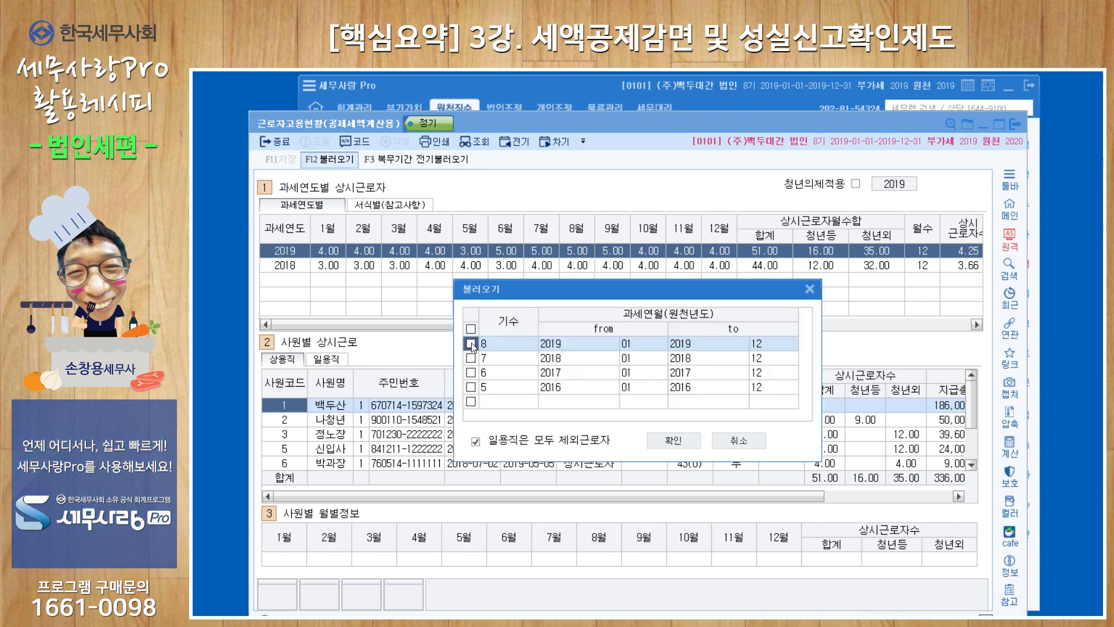
left_click(471, 343)
left_click(471, 358)
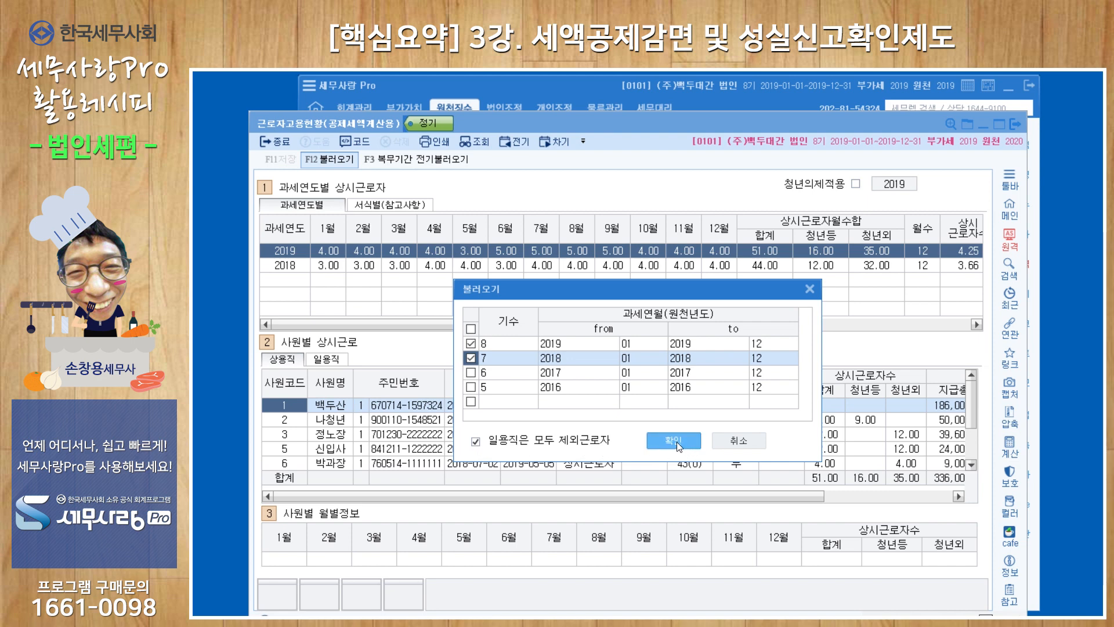
left_click(475, 446)
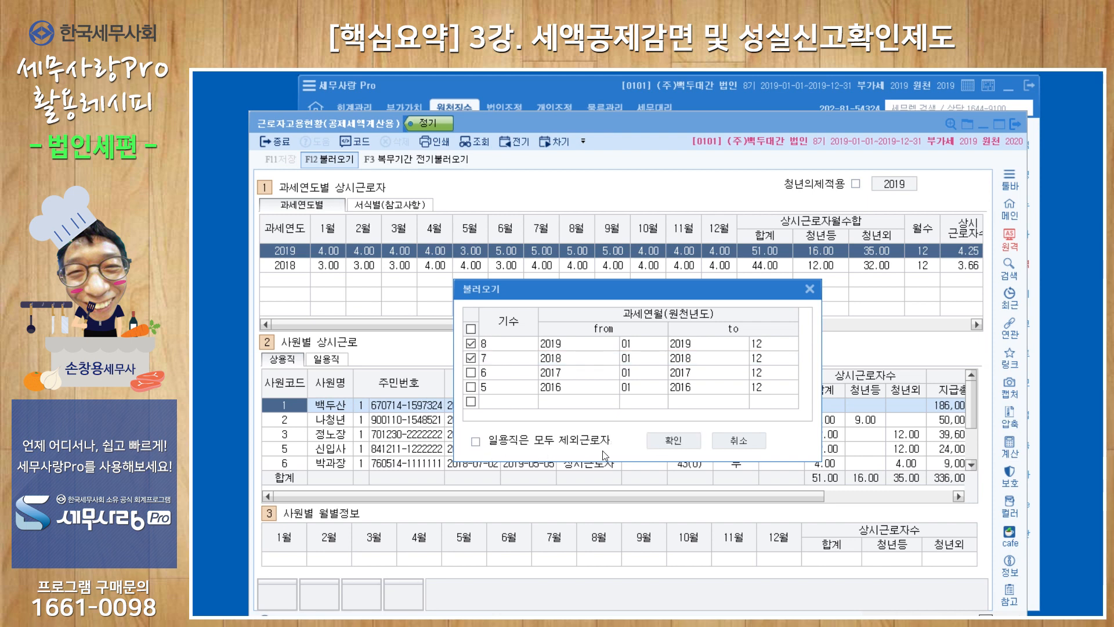
left_click(674, 440)
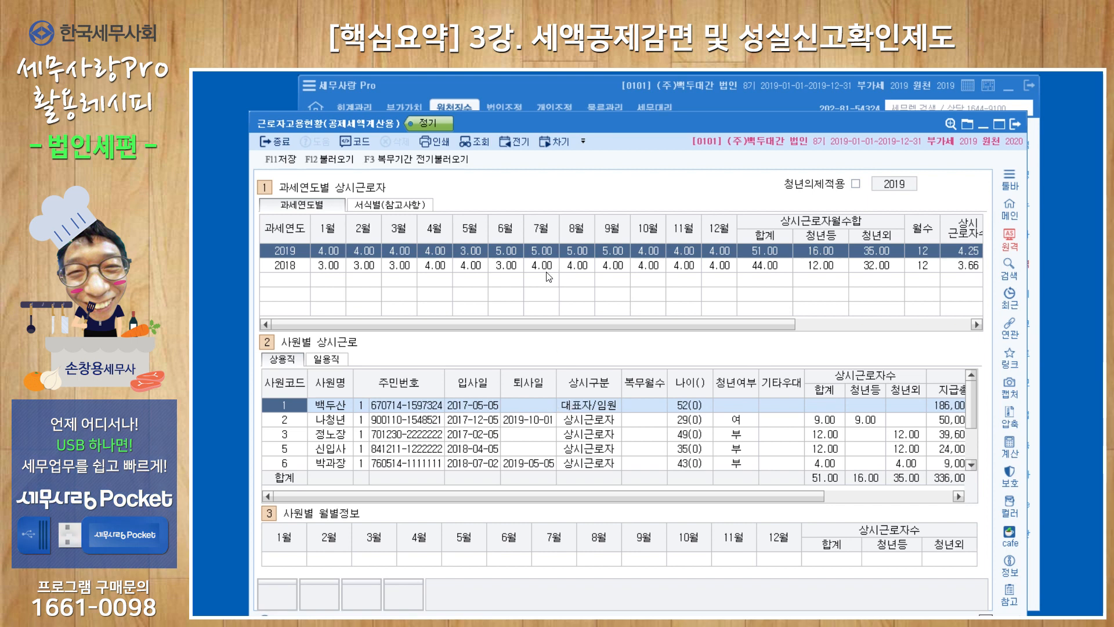
Review the 2019 employee registration (사원등록), close it and return to the 근로자고용현황 form
left_click(556, 85)
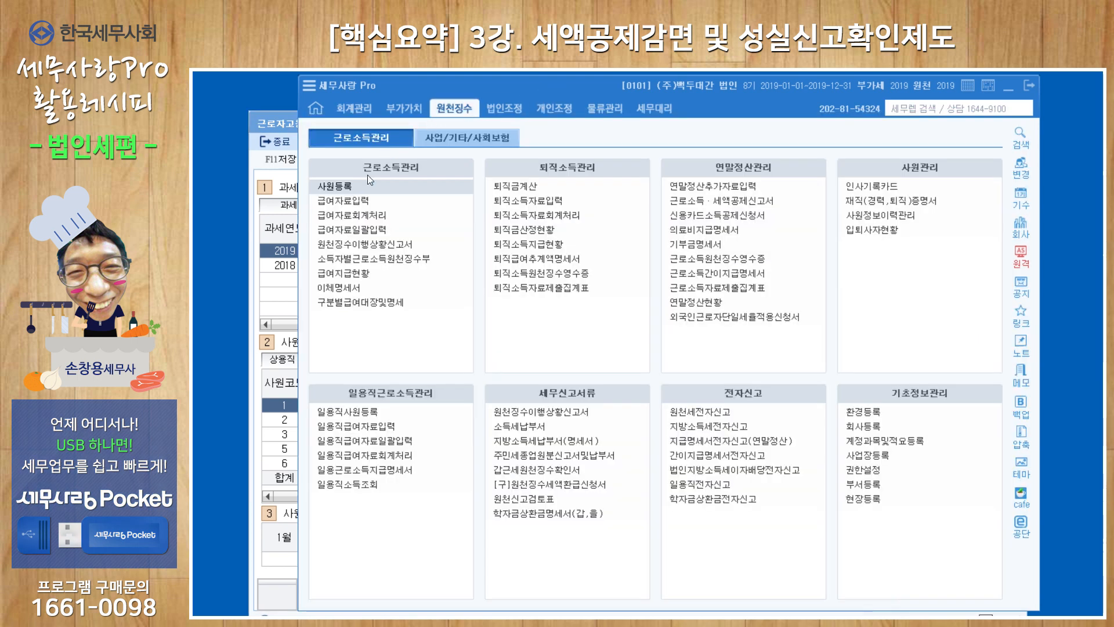
left_click(351, 187)
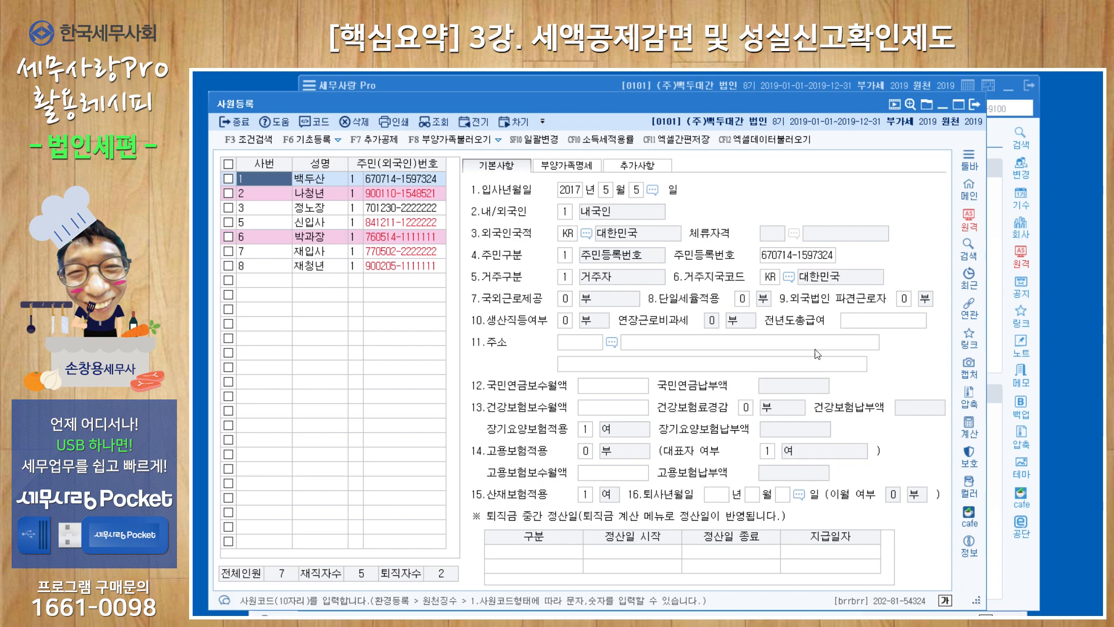
left_click(973, 109)
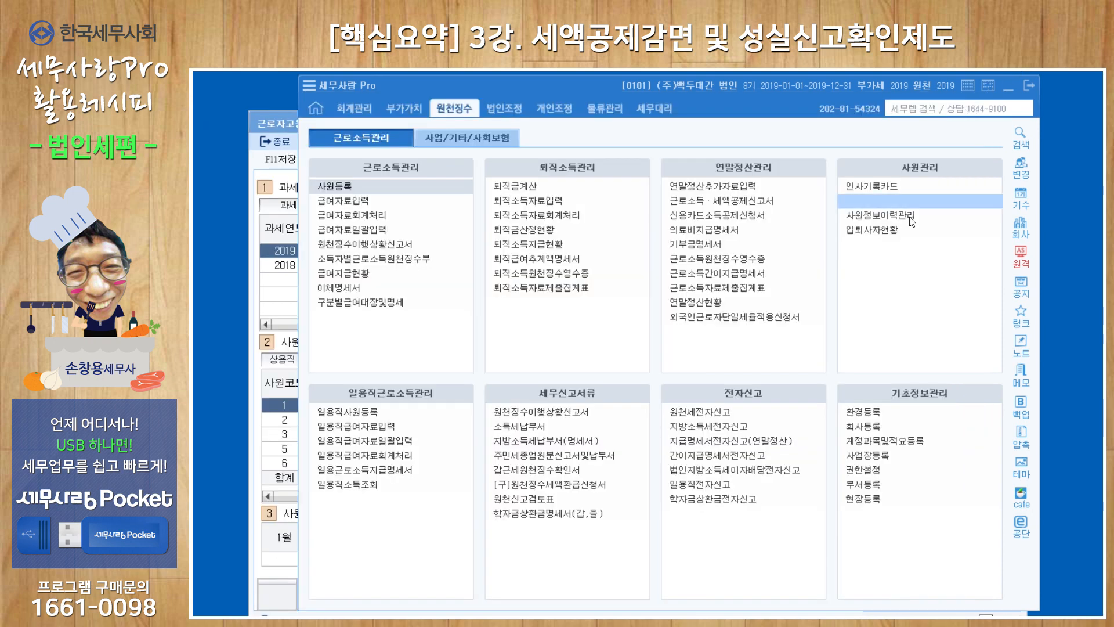
left_click(261, 368)
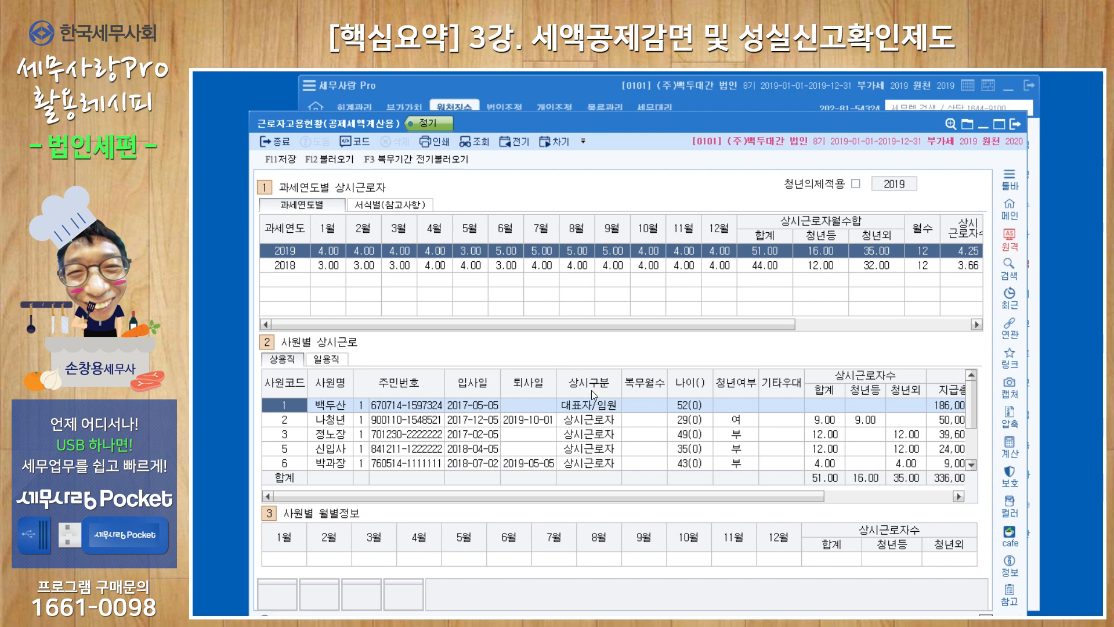
Examine the regular-worker classification, youth status and monthly details of the employees listed for 2019
left_click(587, 424)
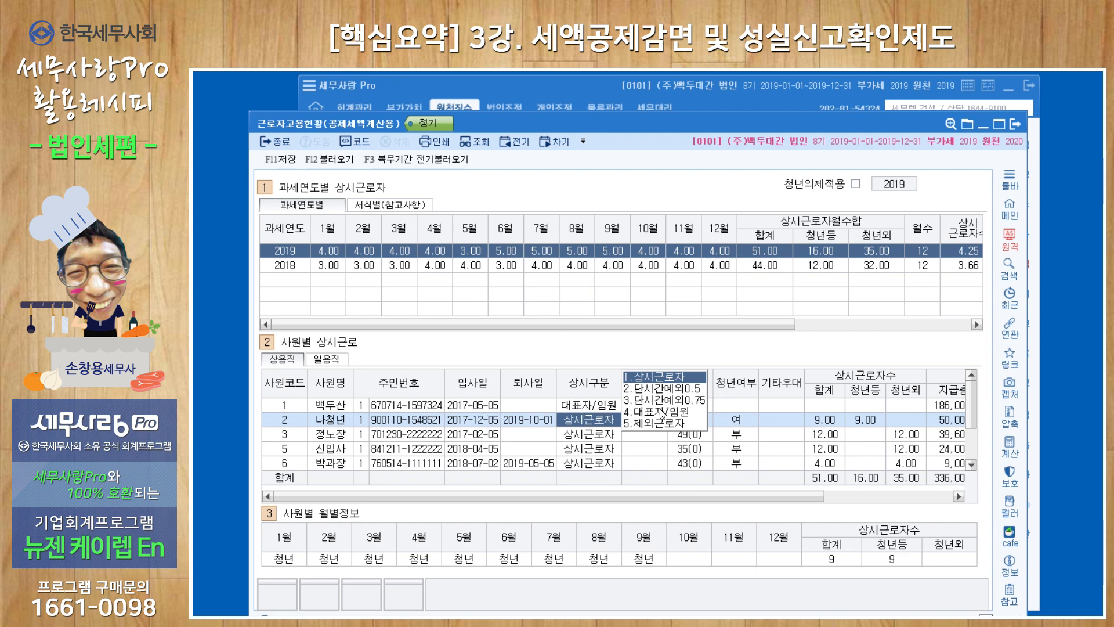
left_click(578, 448)
left_click(729, 424)
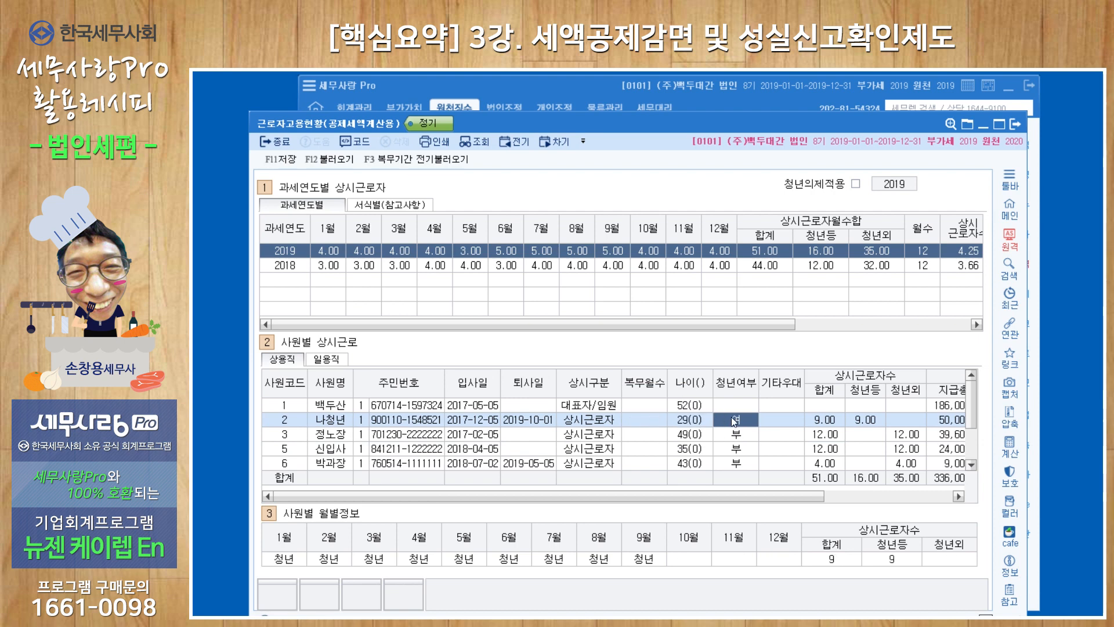
scroll(667, 441, "down", 1)
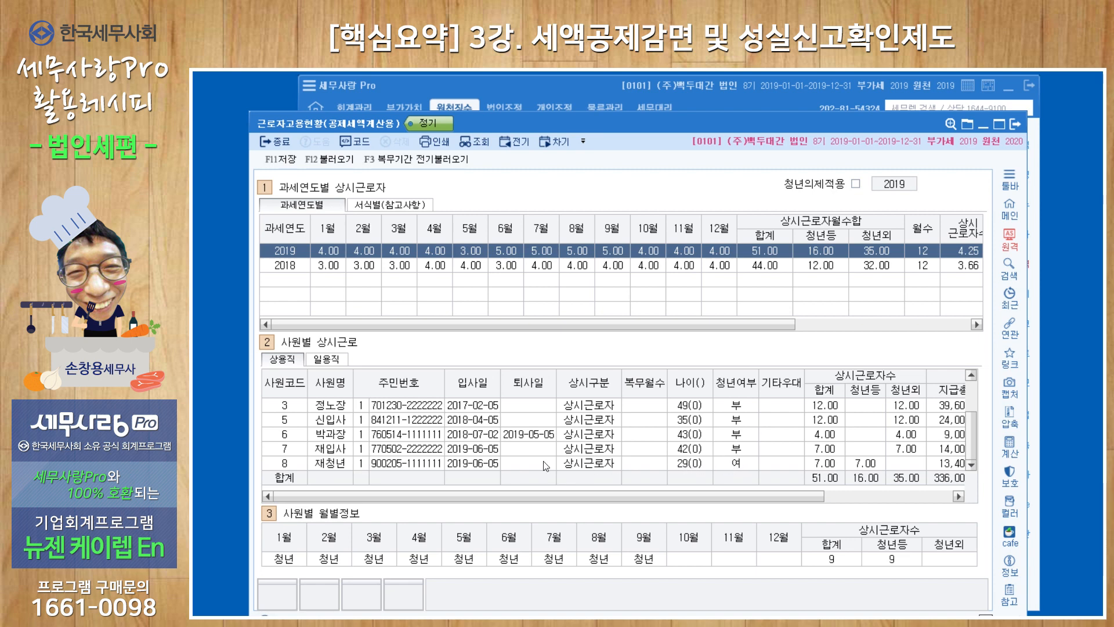
left_click(351, 437)
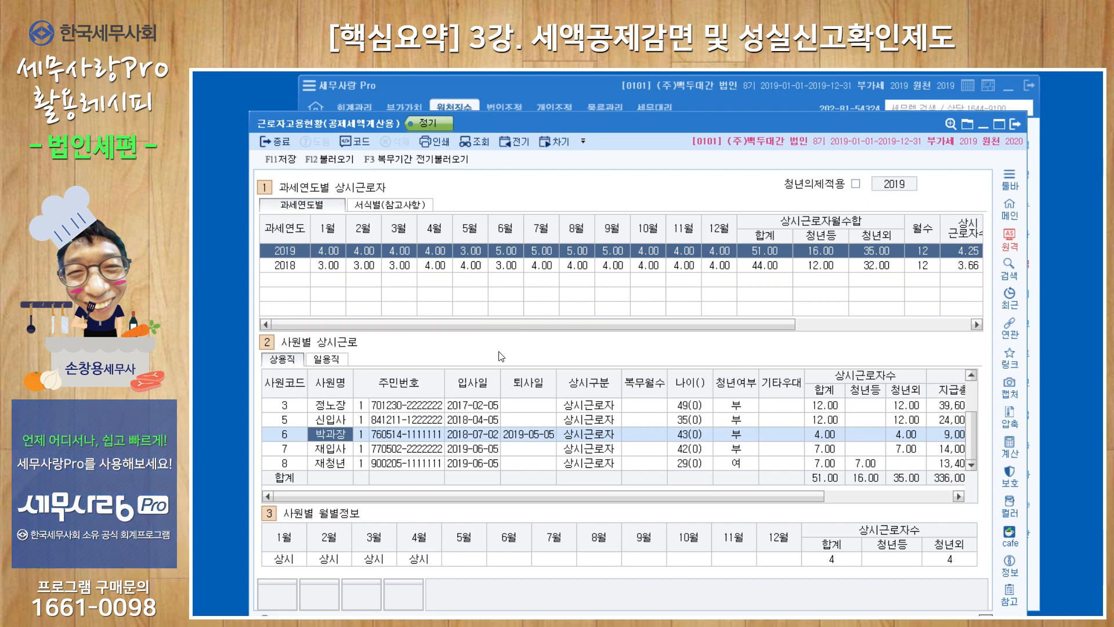
scroll(517, 425, "up", 2)
scroll(535, 419, "down", 2)
scroll(543, 449, "up", 2)
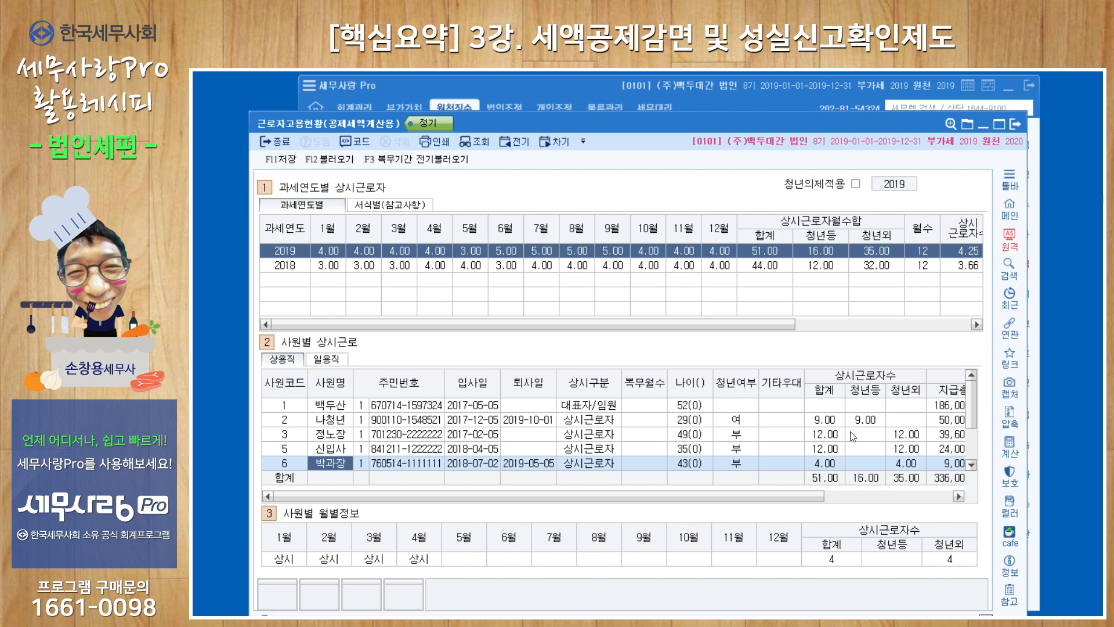
Display the 2018 employee details and open the prior-period service-period import (복무기간 전기불러오기), declining to apply it
left_click(426, 268)
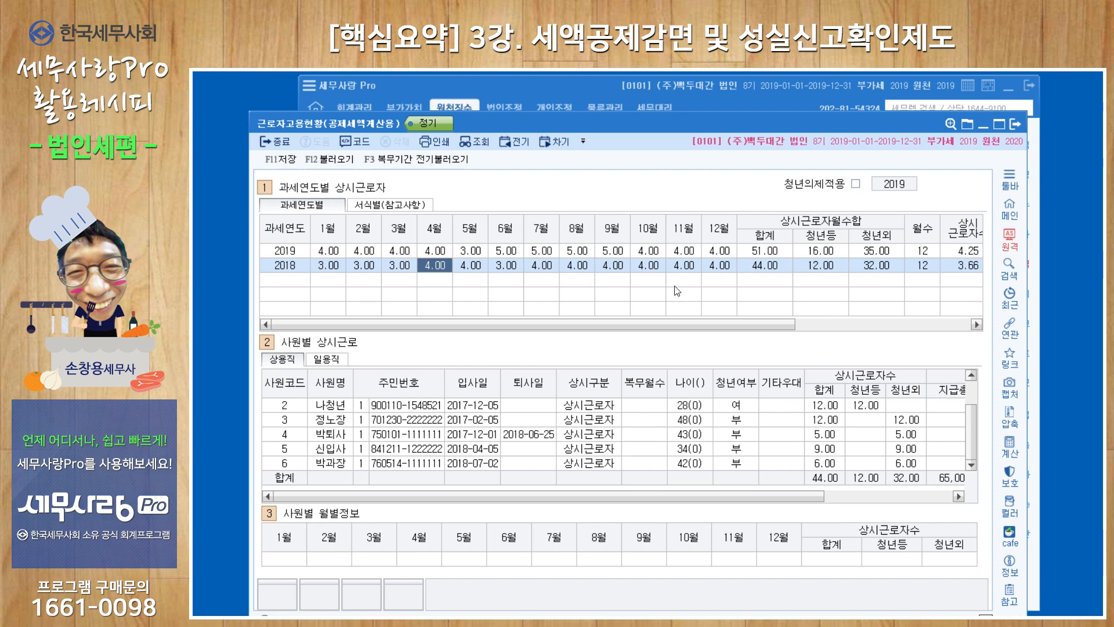
left_click(400, 166)
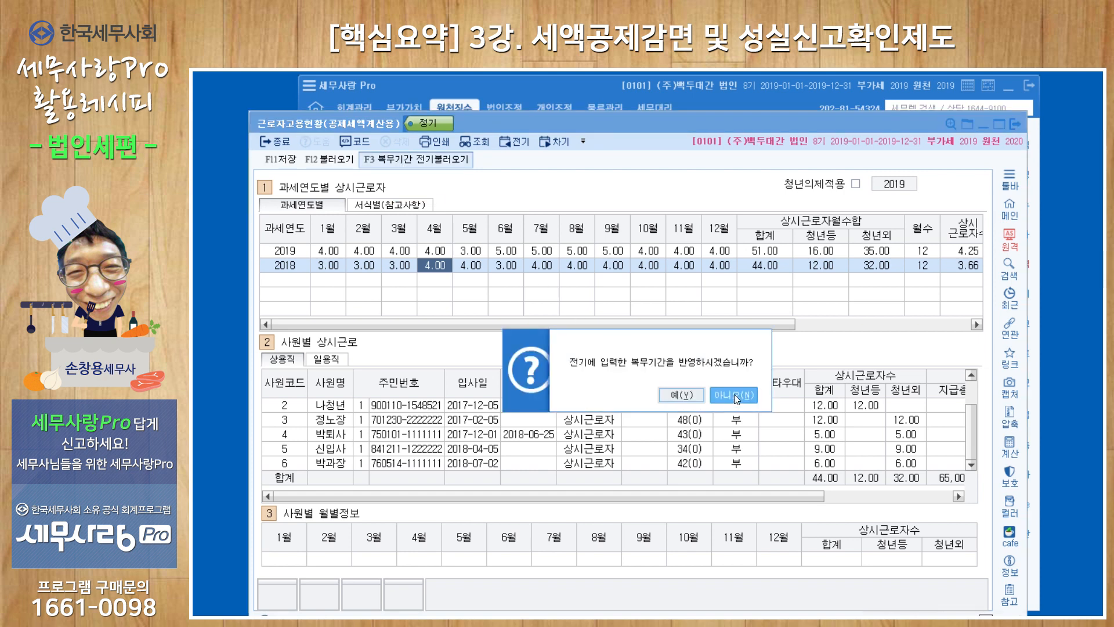
left_click(734, 395)
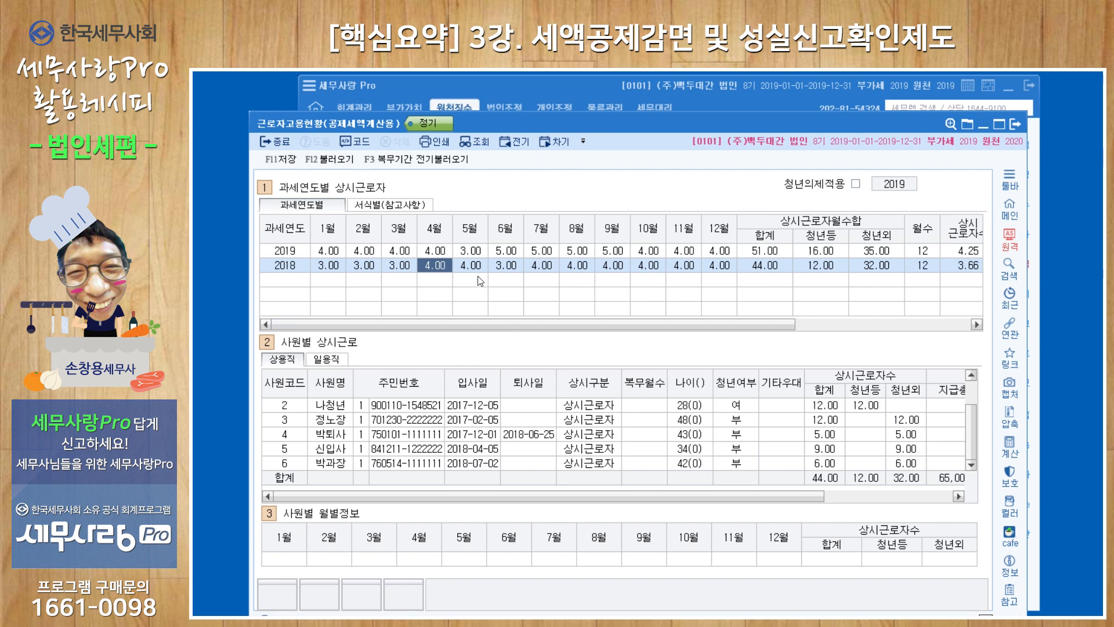
Go through the service-months (복무월수) fields of the 2018 employees and enable 청년의제적용 for 2019
left_click(645, 410)
left_click(644, 425)
left_click(646, 438)
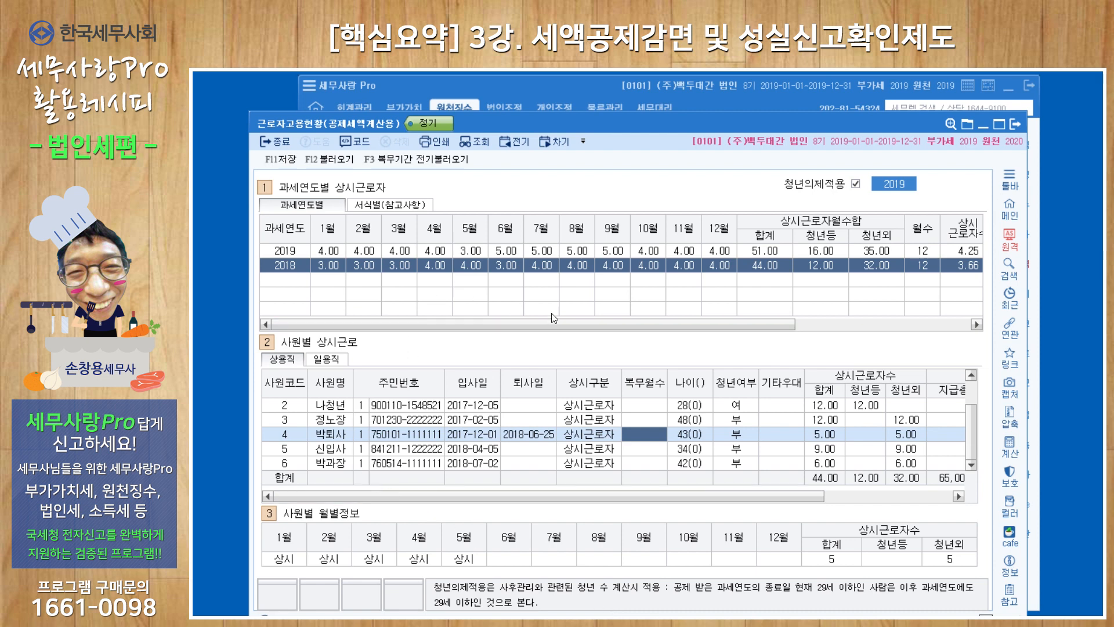
Open the 중소기업고용증가인원에대한사회보험료세액공제 calculation form and compare it with the employment status figures under 서식별(참고사항)
left_click(397, 206)
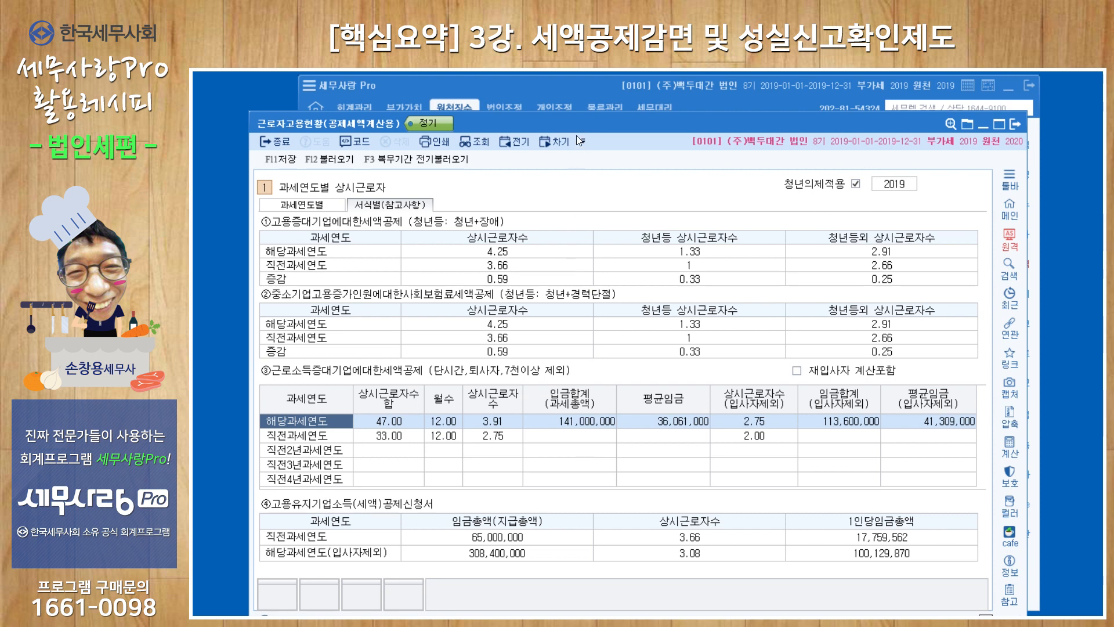
left_click(576, 87)
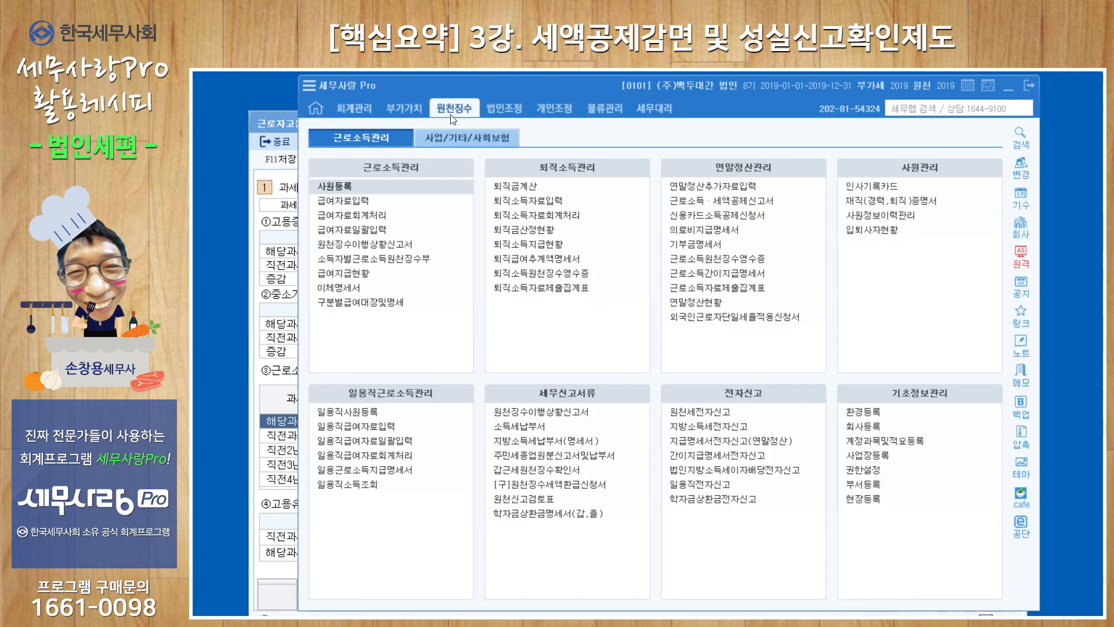
left_click(511, 110)
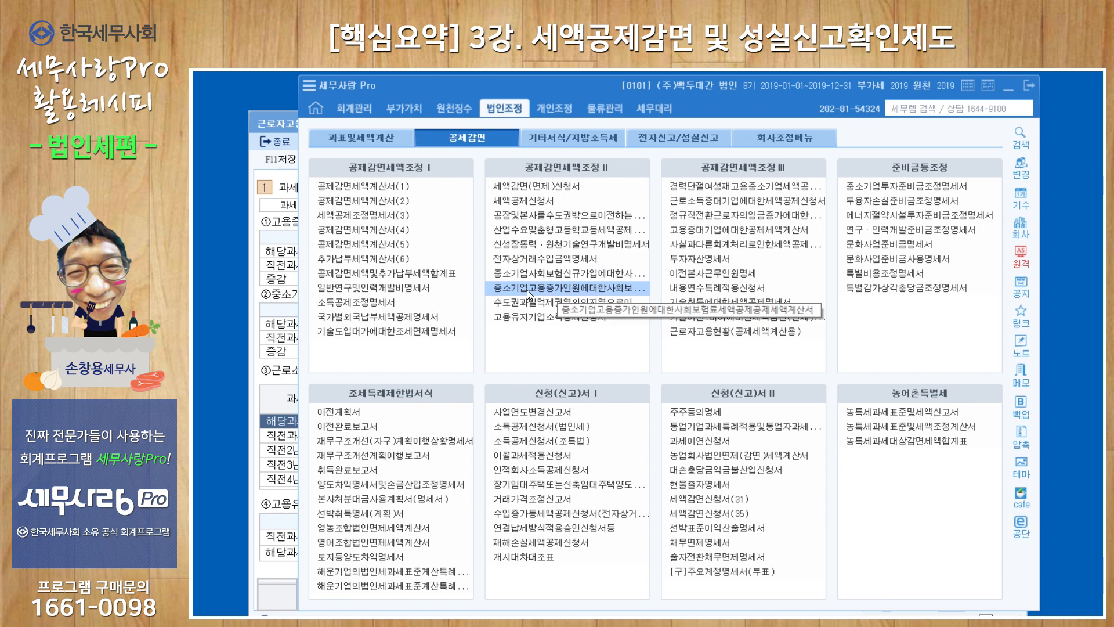
left_click(576, 290)
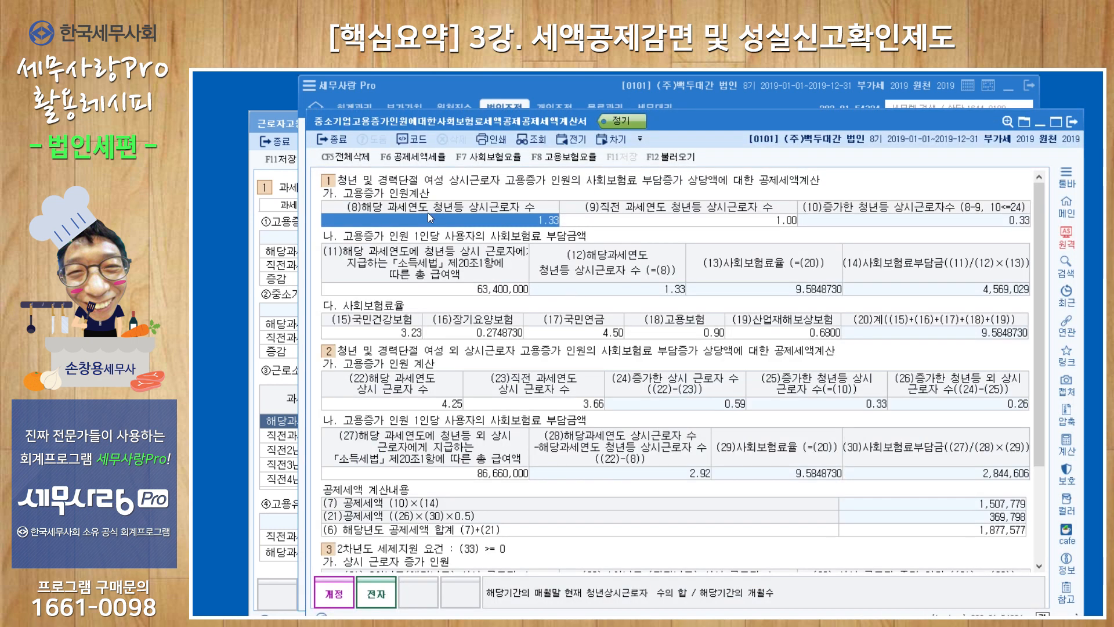
left_click(268, 123)
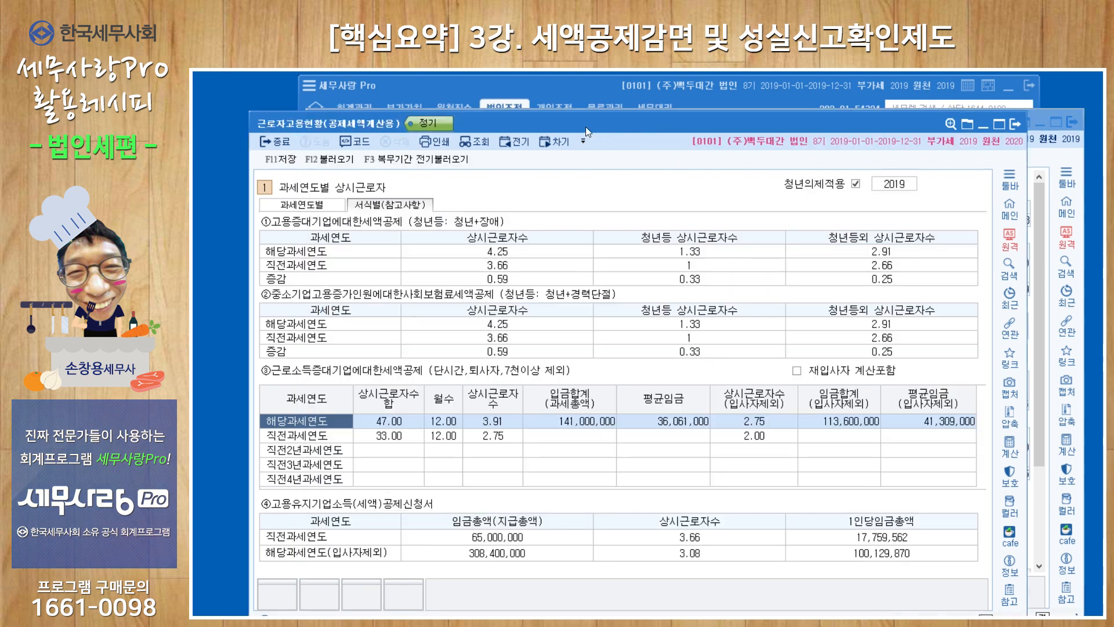
left_click(1039, 162)
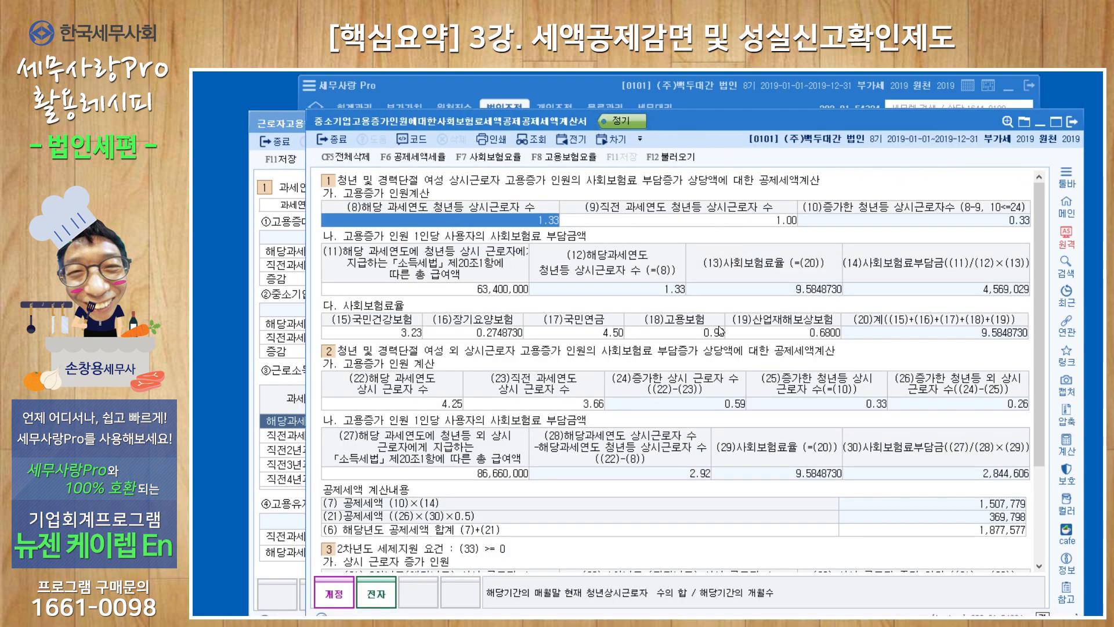
Review the social insurance rate fields (15) to (19) and inspect the 고용보험 요율 선택 options without changing them
left_click(380, 335)
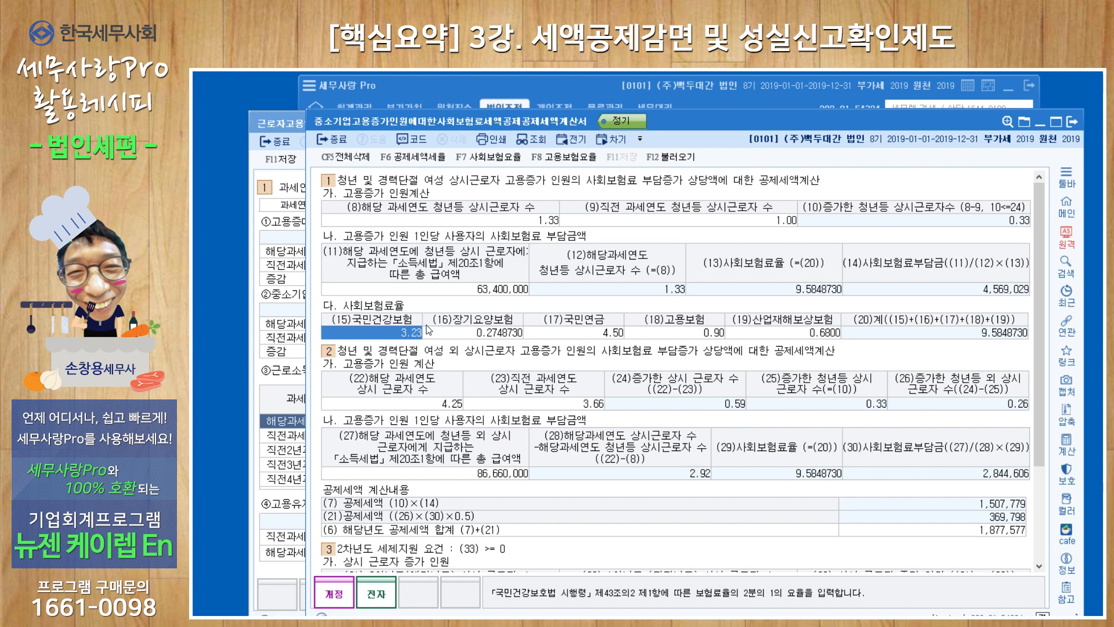
left_click(470, 334)
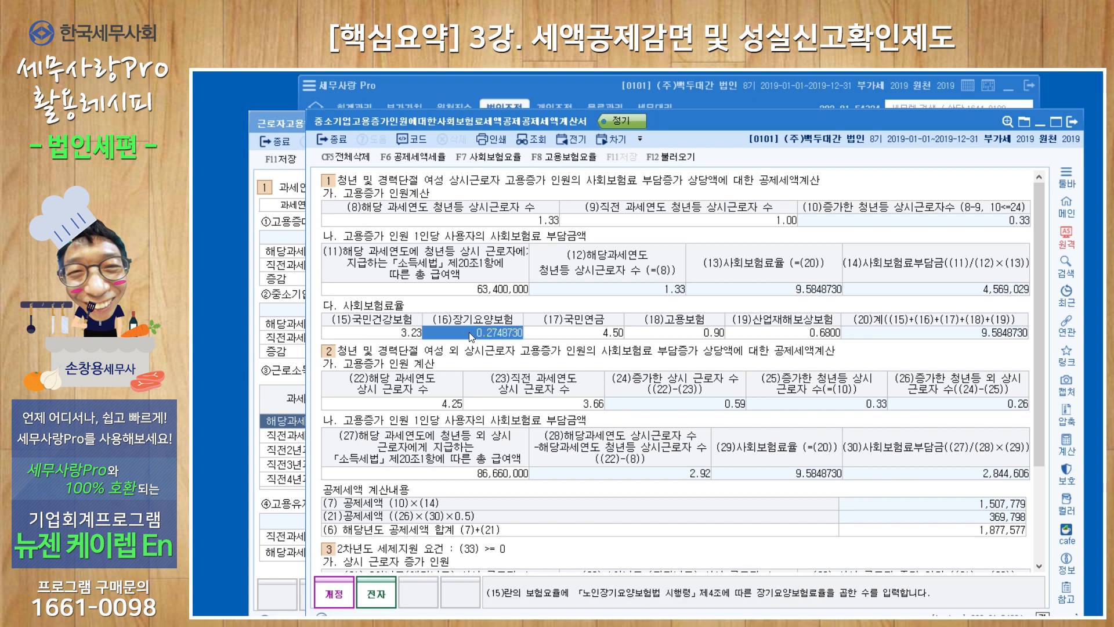
left_click(580, 335)
left_click(679, 335)
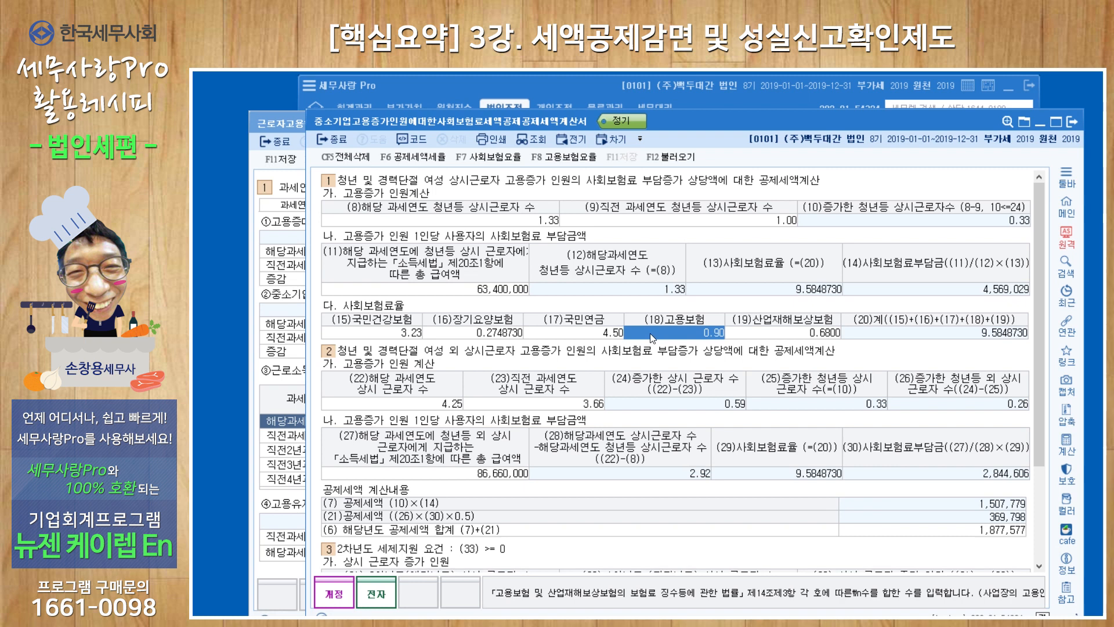
left_click(567, 158)
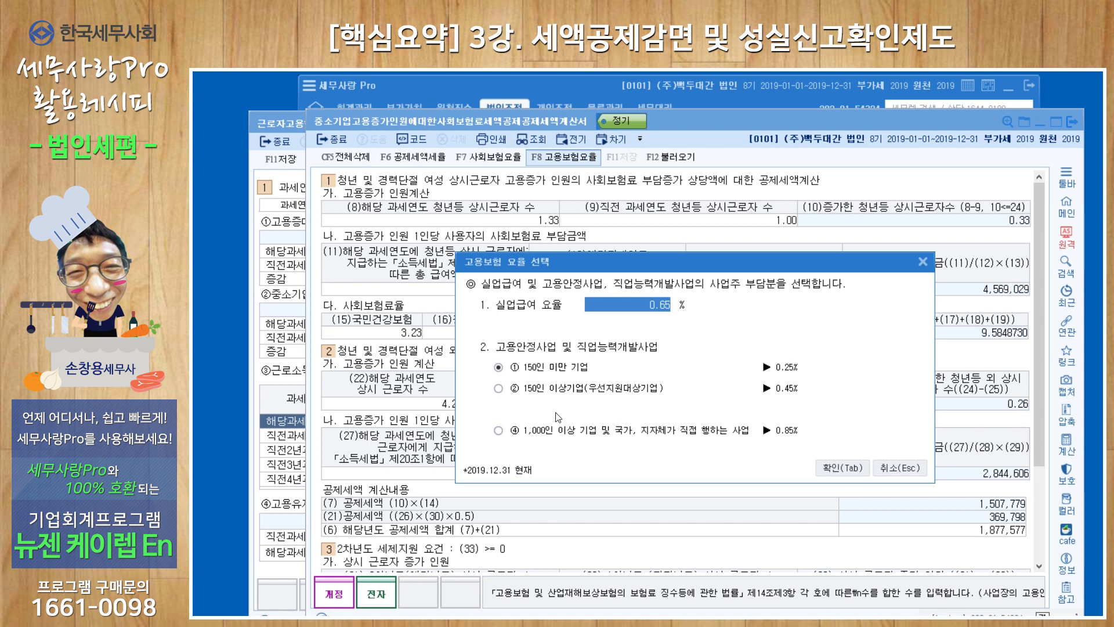
left_click(923, 261)
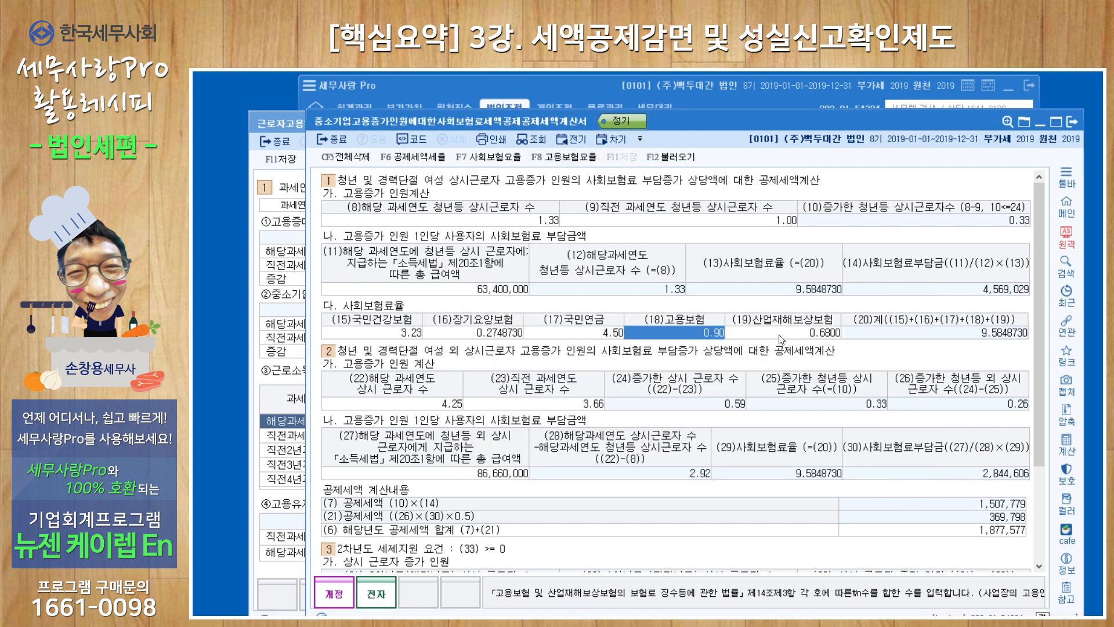
left_click(786, 332)
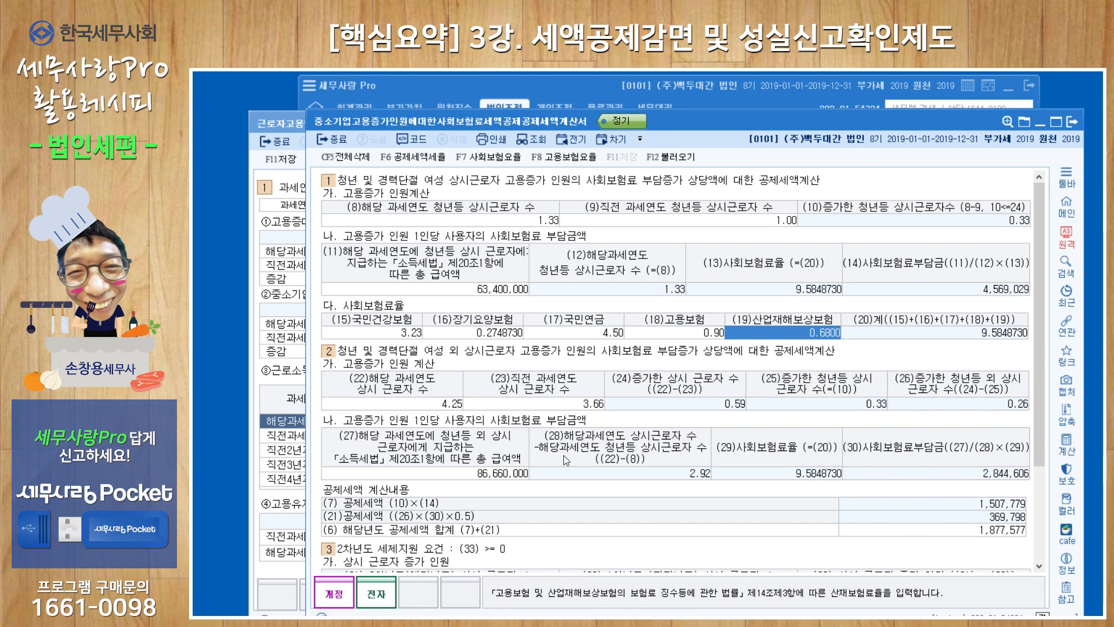
Examine the non-youth total wages, the credit calculation and the second-year credit section, and close the social insurance credit form
left_click(468, 476)
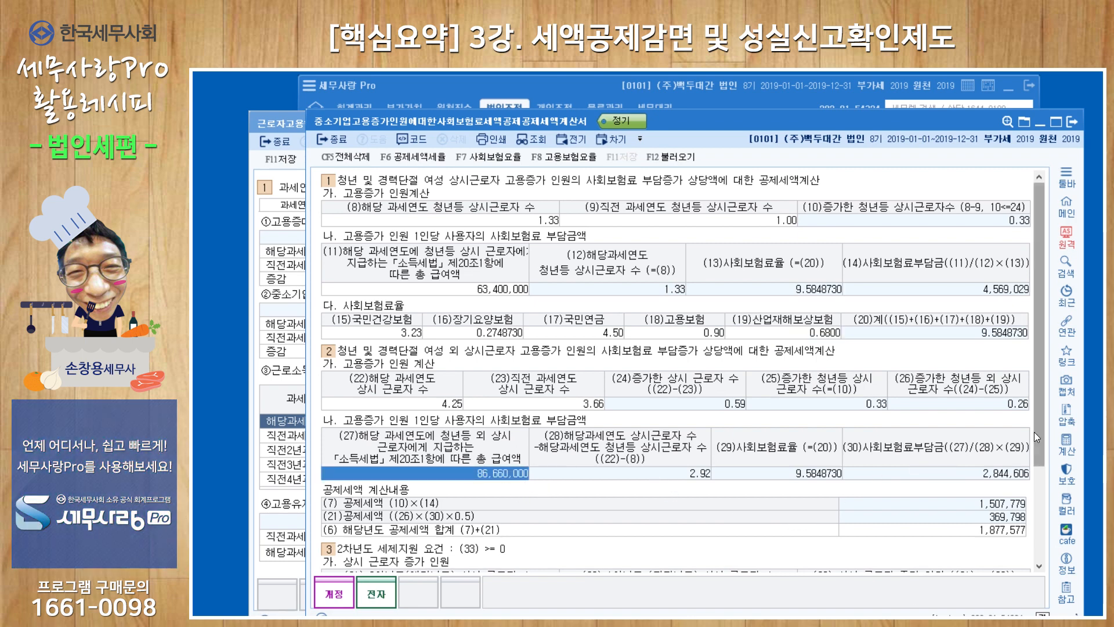
left_click_drag(1037, 433, 1038, 483)
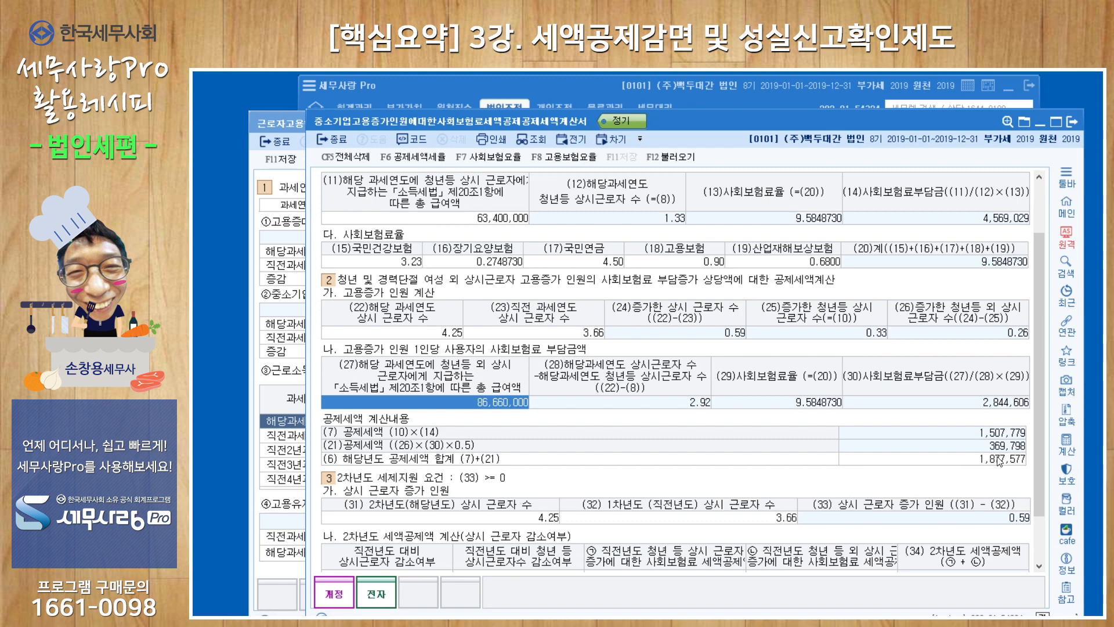
left_click_drag(1040, 463, 1040, 486)
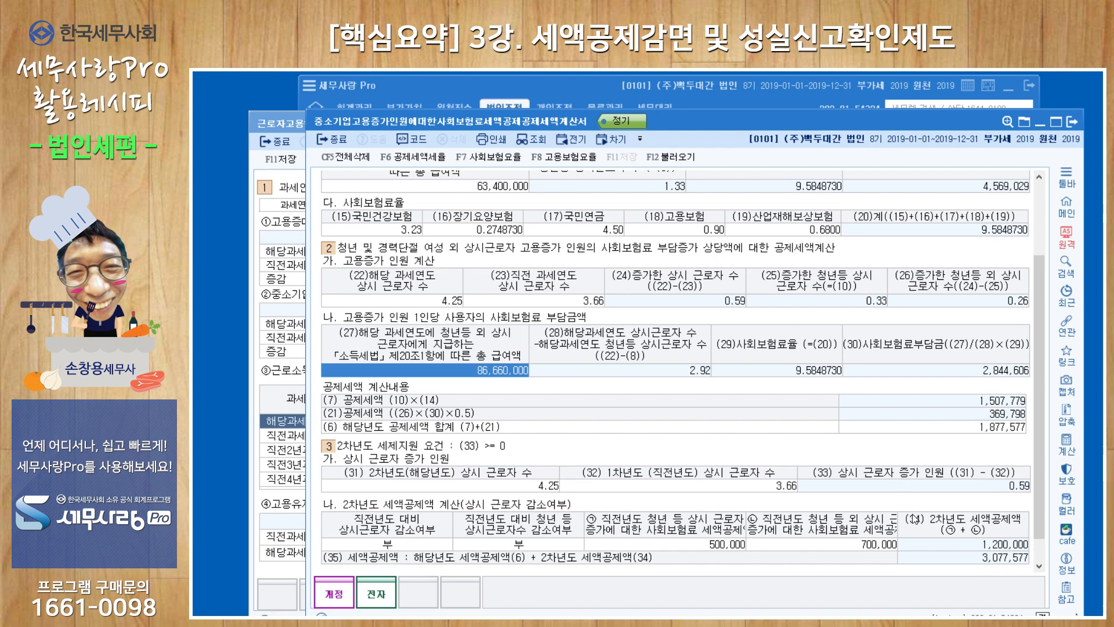
scroll(654, 290, "up", 3)
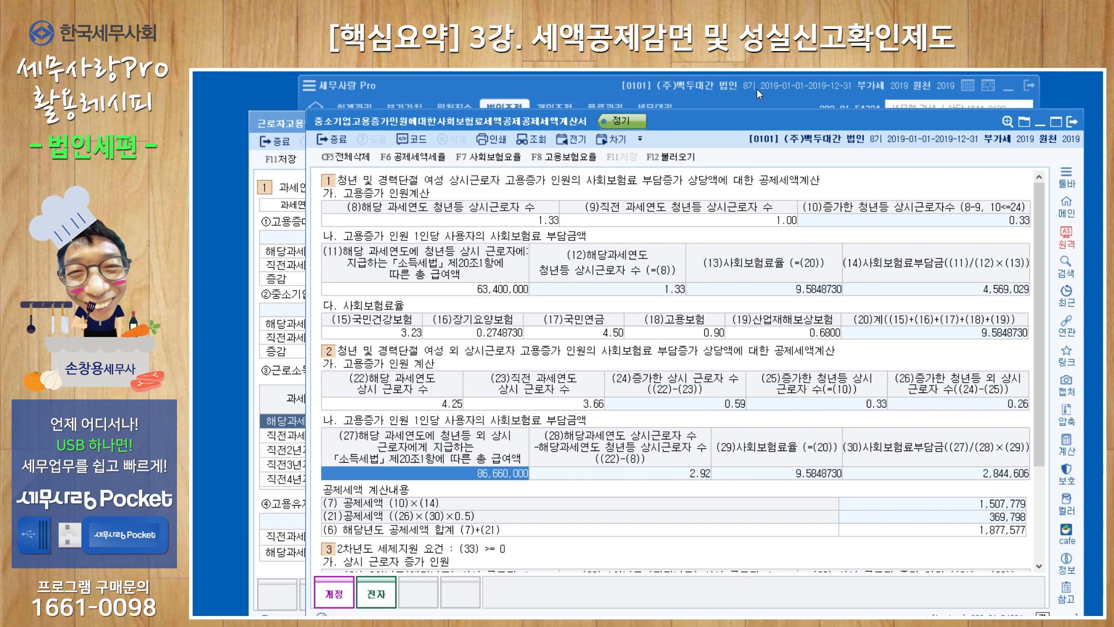
left_click(1073, 121)
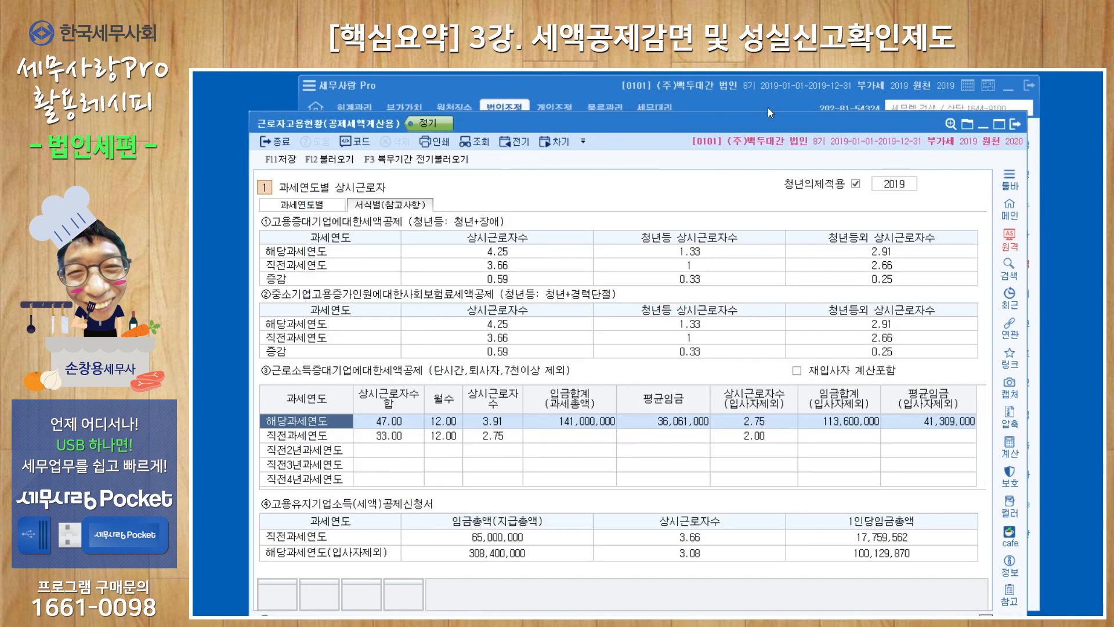
Open 고용증대기업에대한공제세액계산서, review its first-year requirements and credit calculation and its second-year section, and close it
left_click(747, 99)
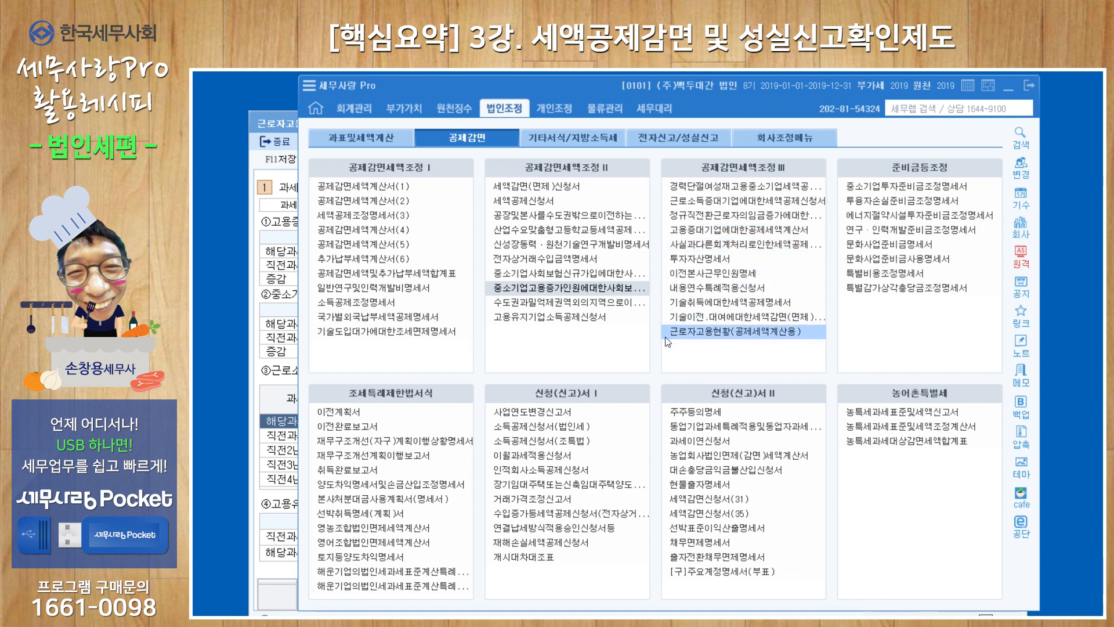
left_click(733, 232)
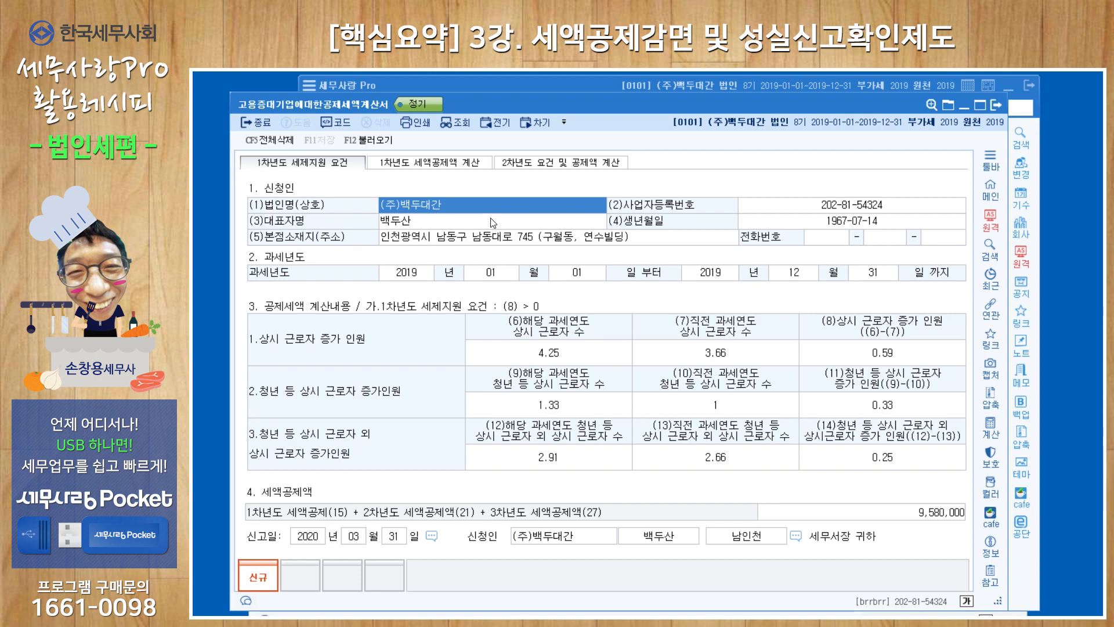
left_click(462, 167)
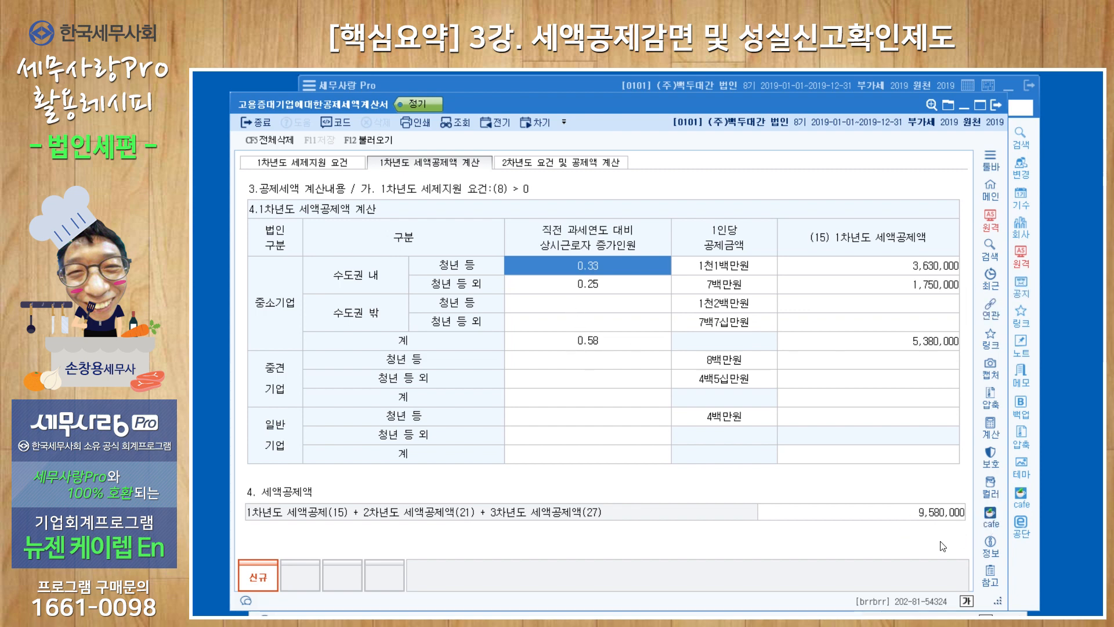
left_click(582, 164)
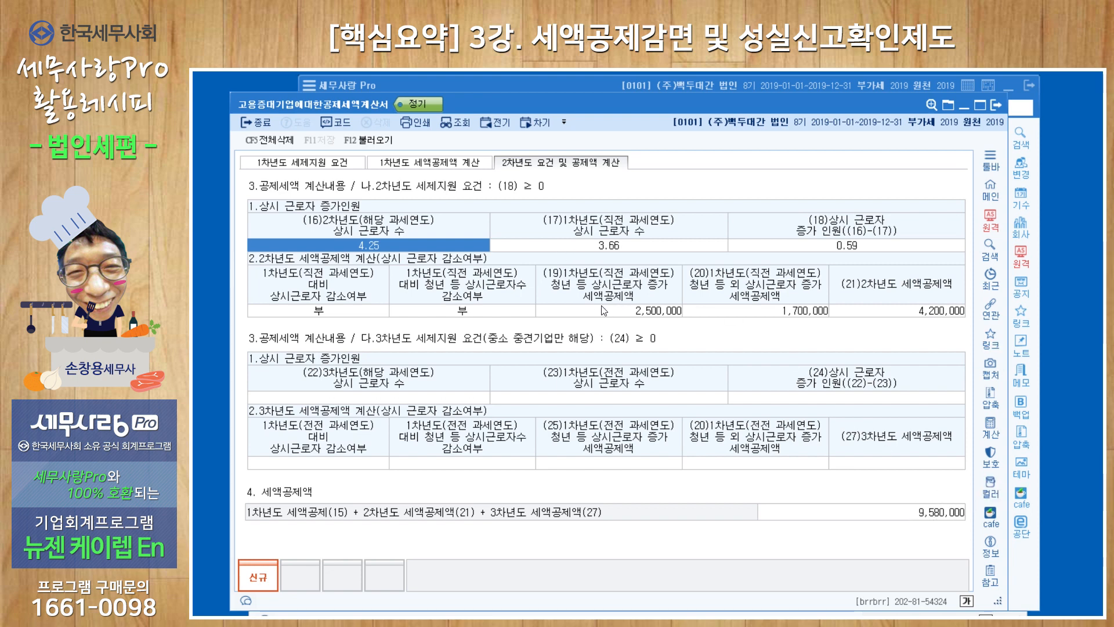
left_click(994, 107)
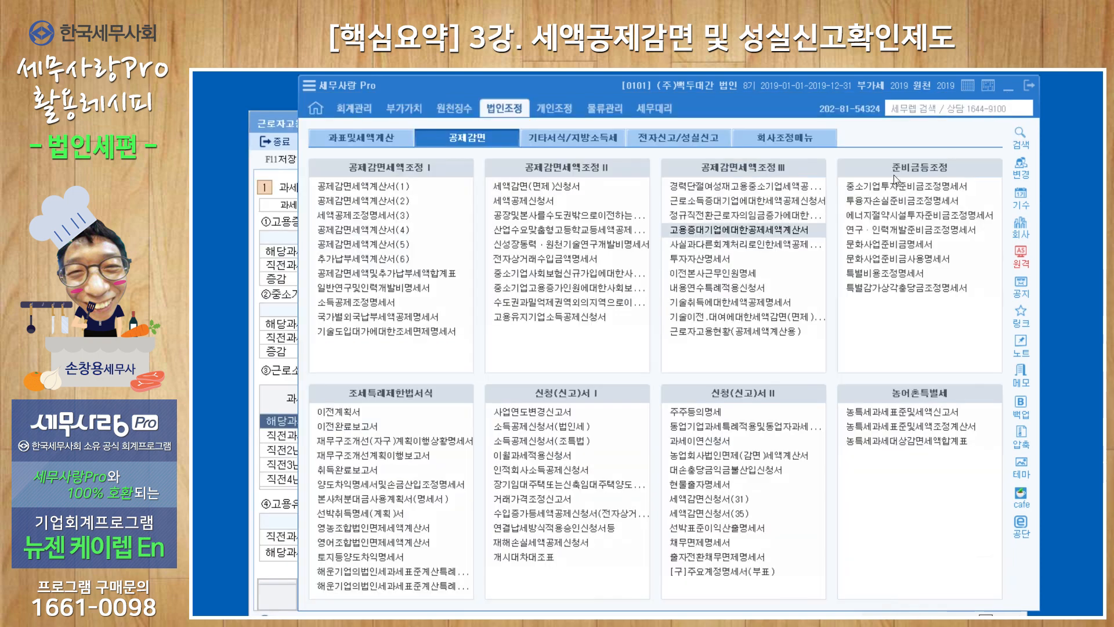
Return to 근로자고용현황(공제세액계산용) and close it, saving the changes
left_click(284, 121)
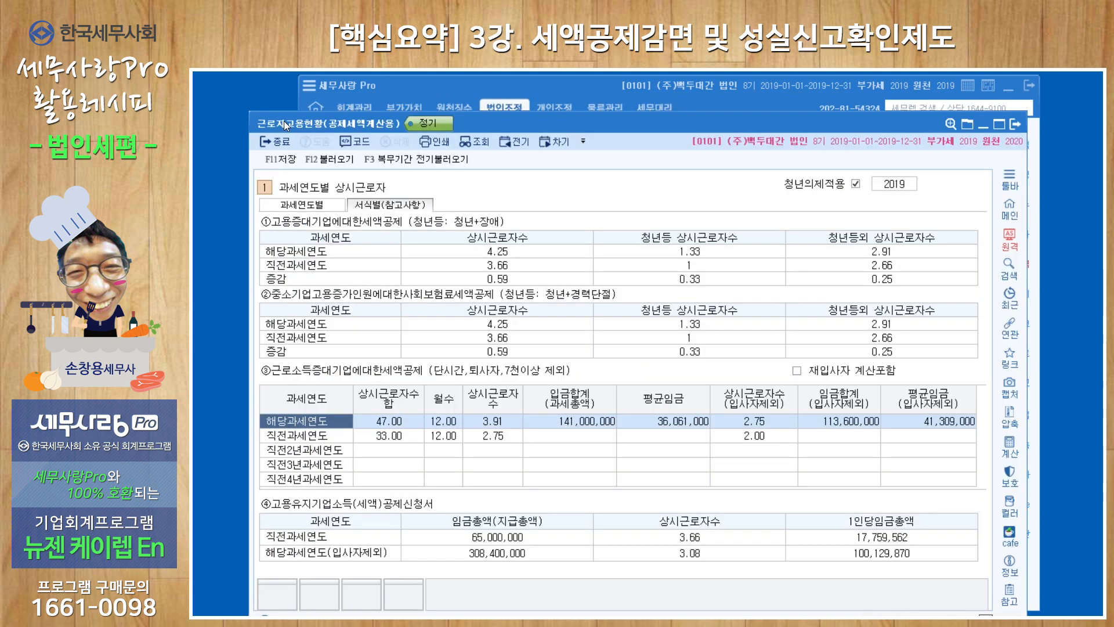
left_click(1012, 125)
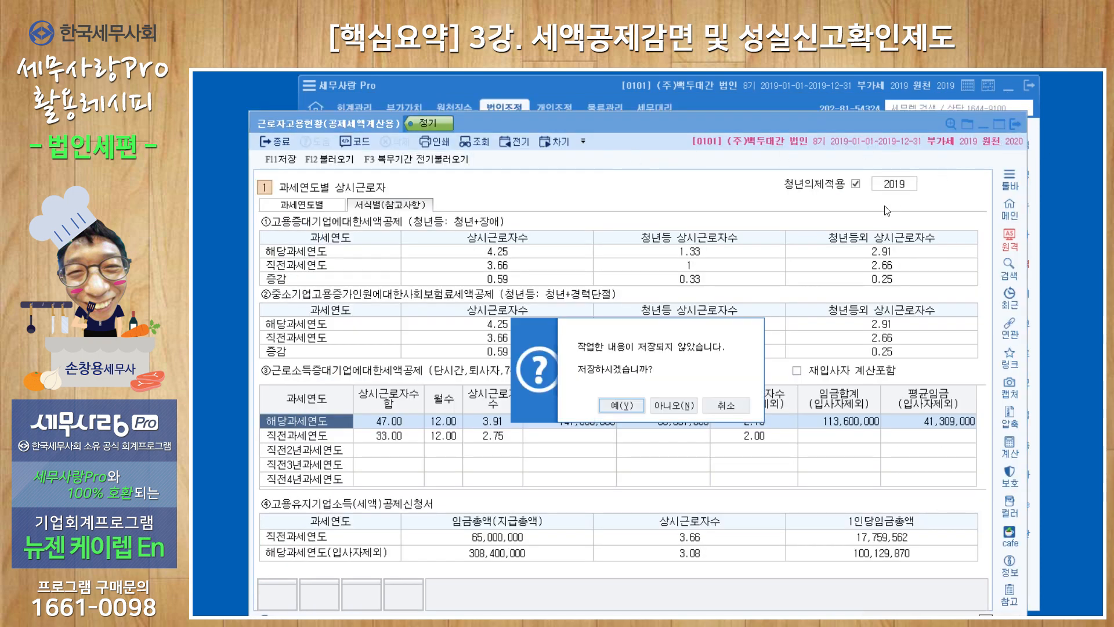
left_click(621, 405)
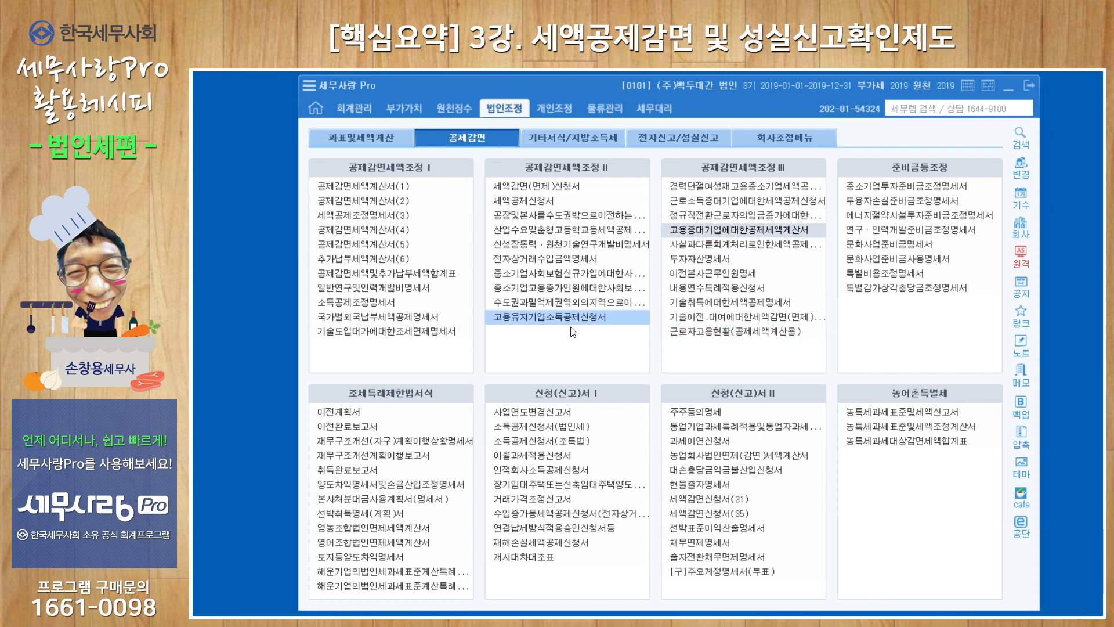
Open 세액공제조정명세서(3), load the credit data from the individual forms, and check the employment-related credit rows
left_click(361, 218)
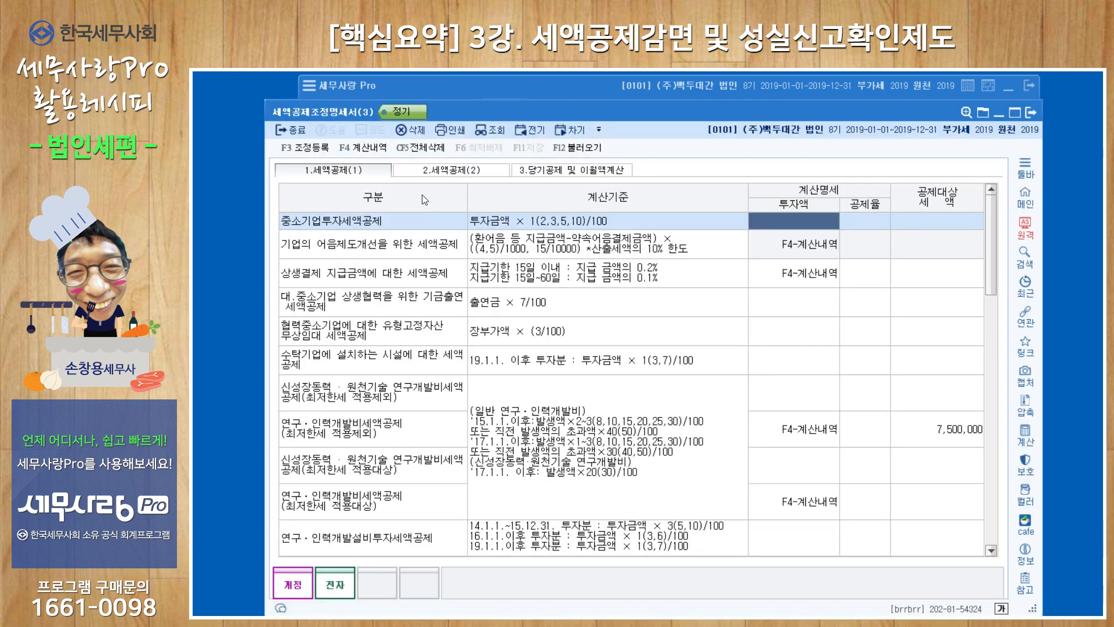
left_click(581, 150)
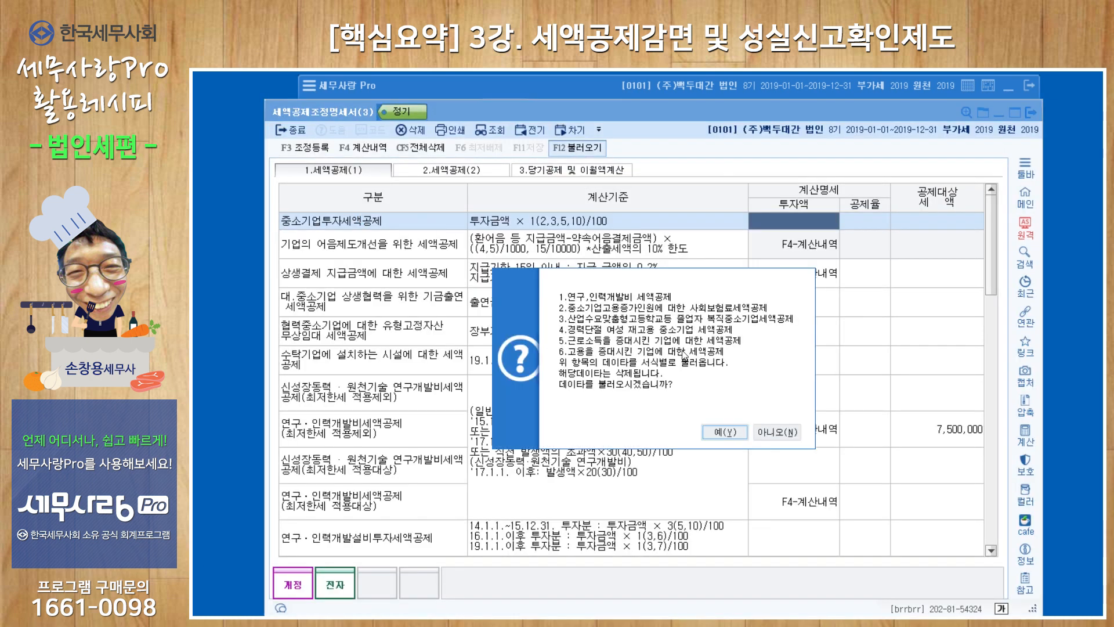
left_click(726, 432)
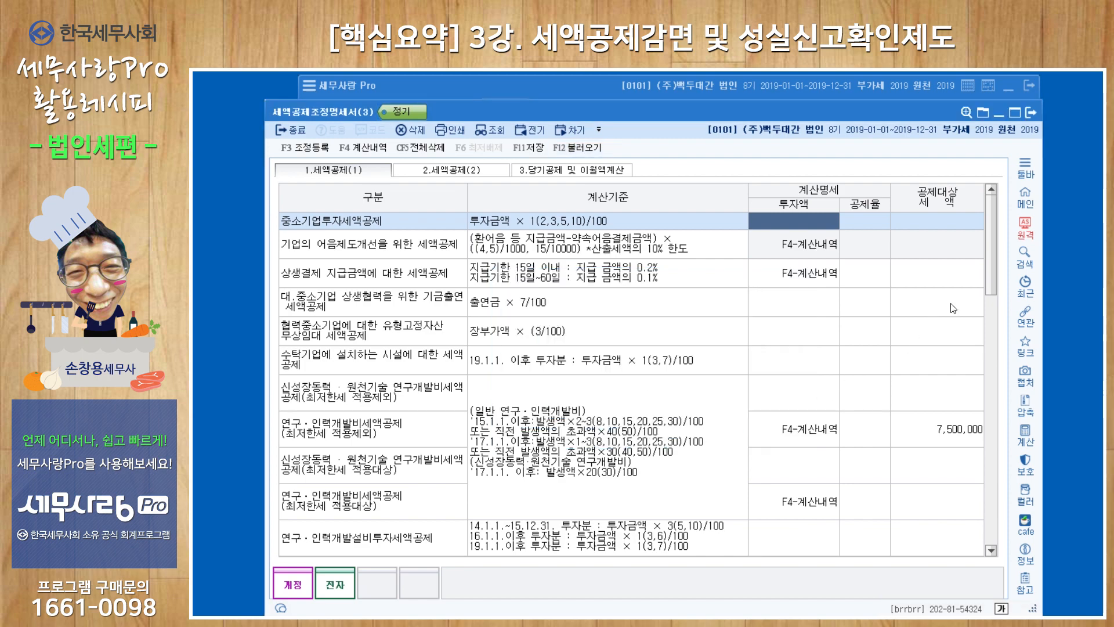
left_click_drag(993, 253, 1005, 484)
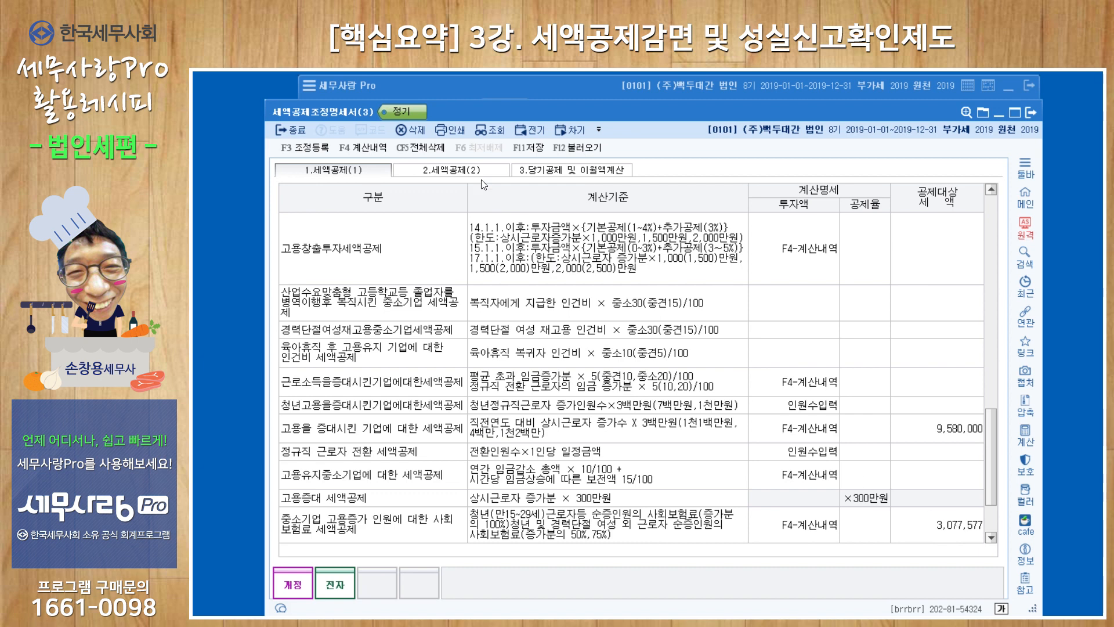
Check the credit categories and deduction columns under 당기공제 및 이월액계산, and close 세액공제조정명세서(3) with its data saved
left_click(533, 173)
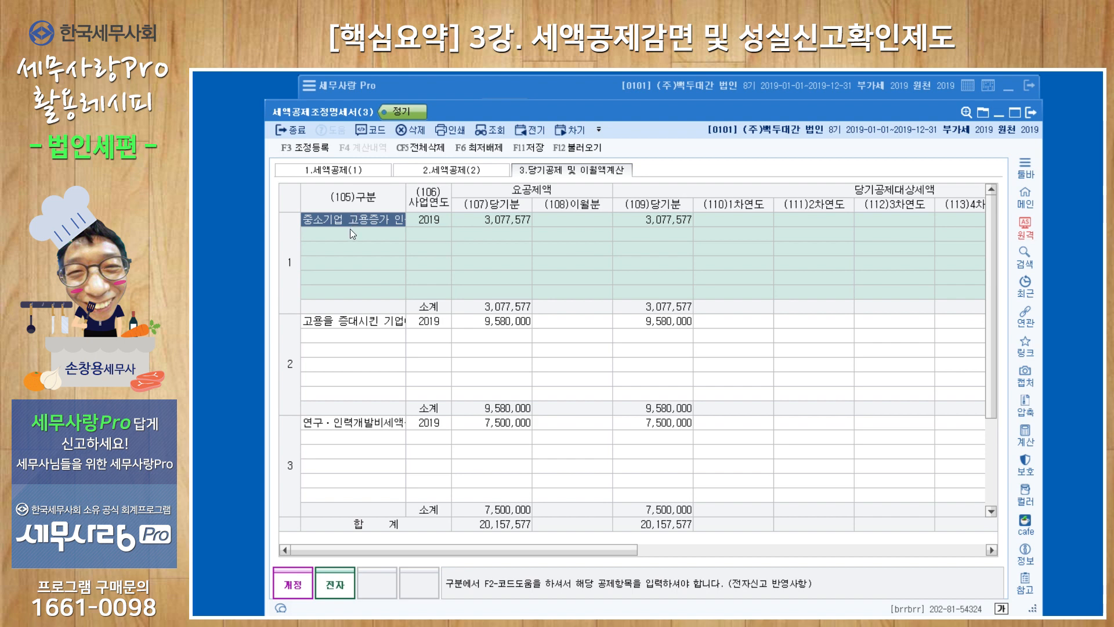
key("F2")
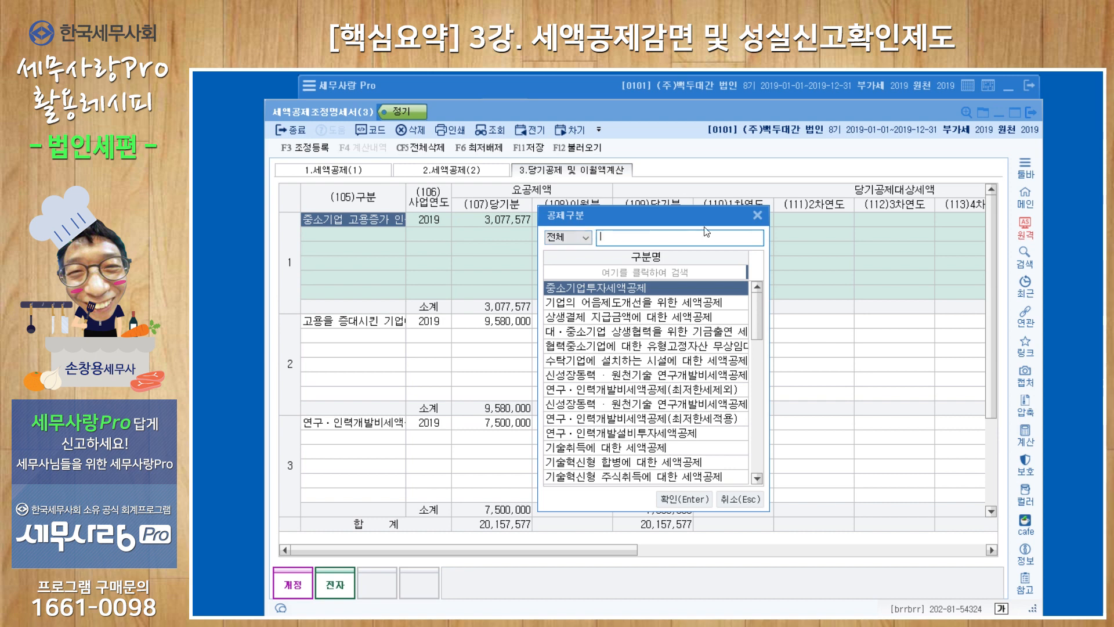
left_click(758, 216)
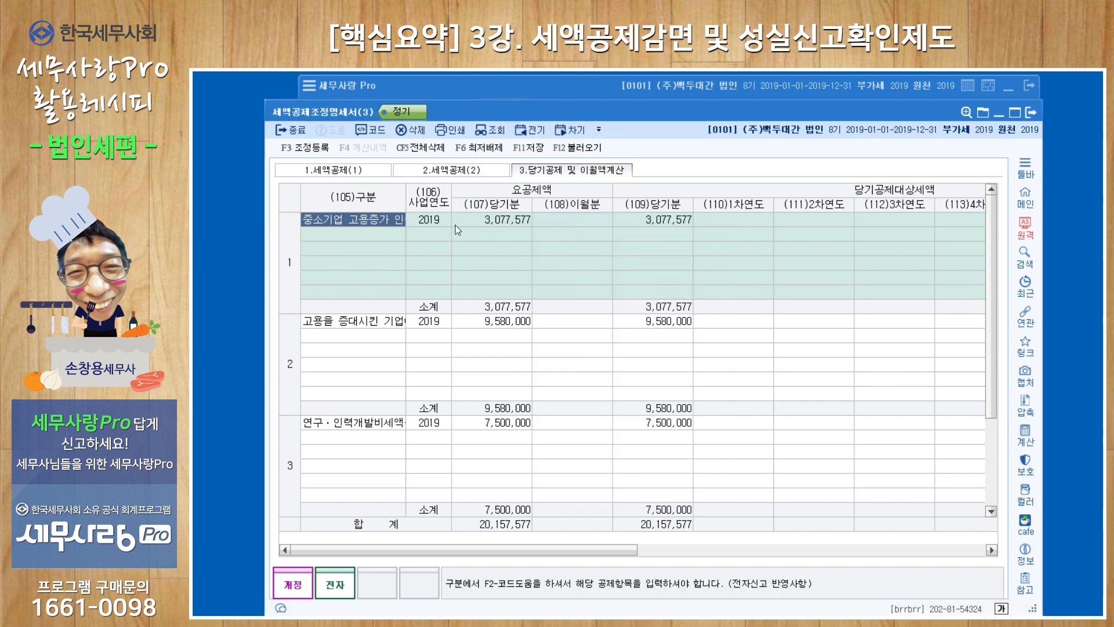
left_click(386, 328)
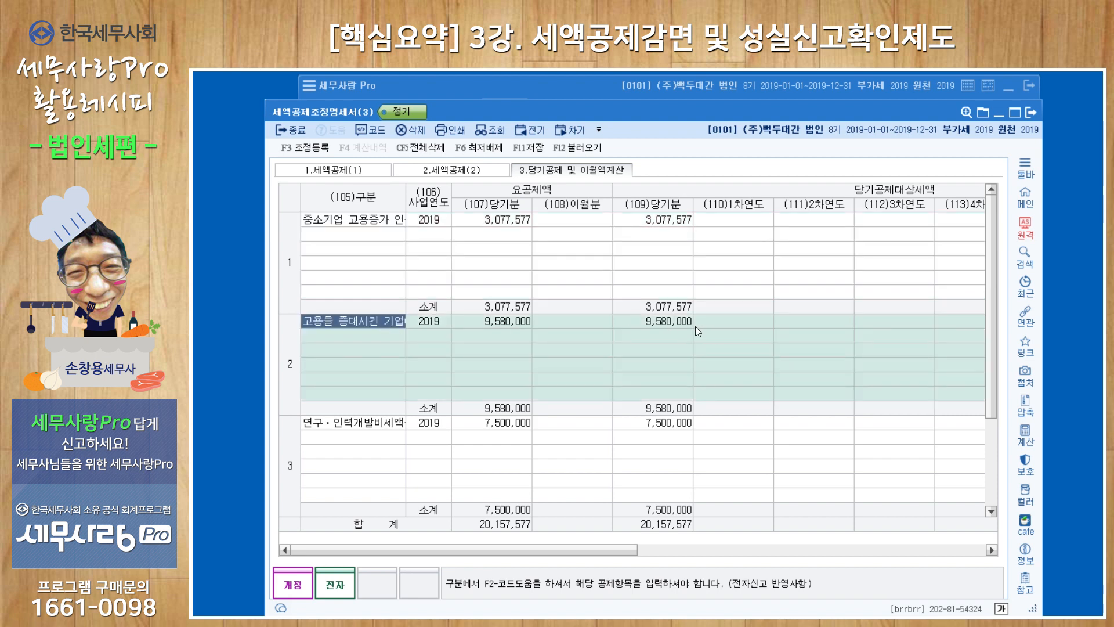
left_click(381, 221)
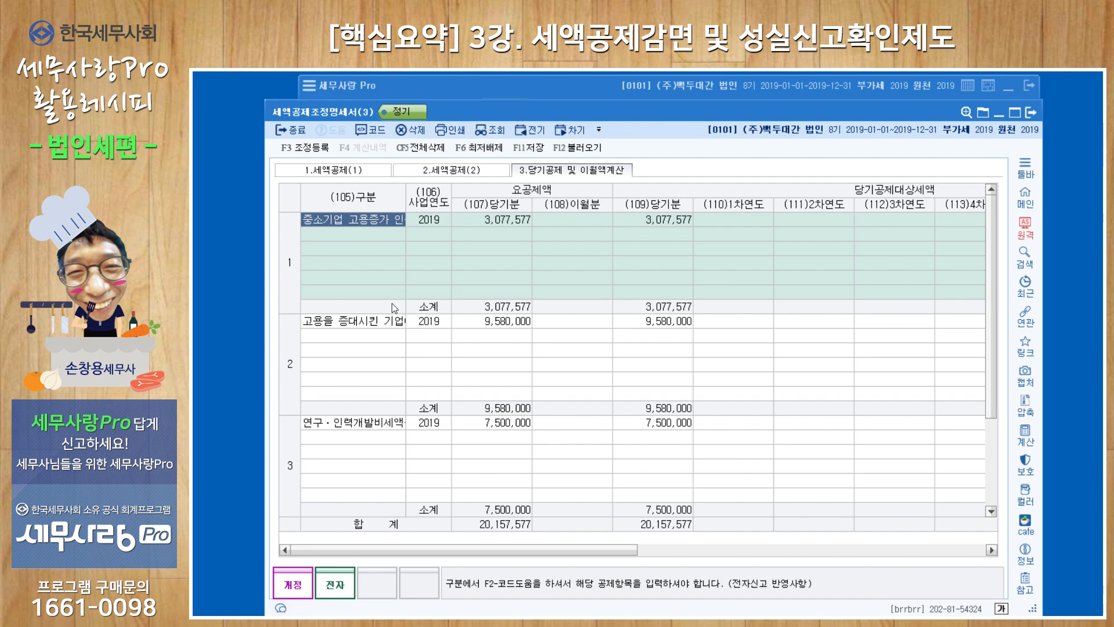
left_click_drag(595, 549, 920, 552)
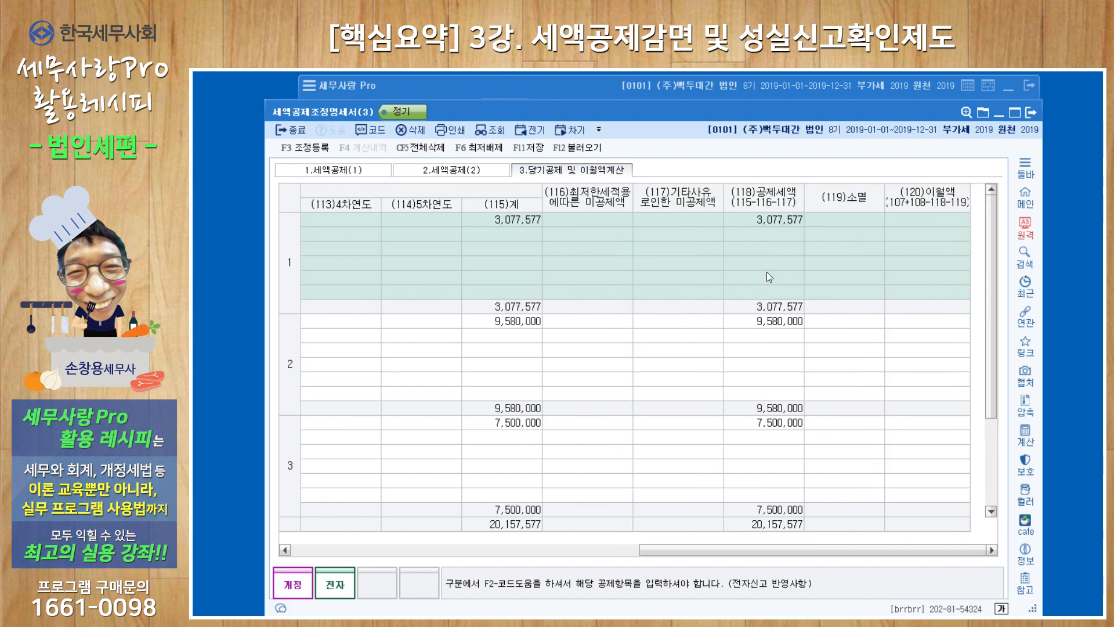
left_click(1032, 116)
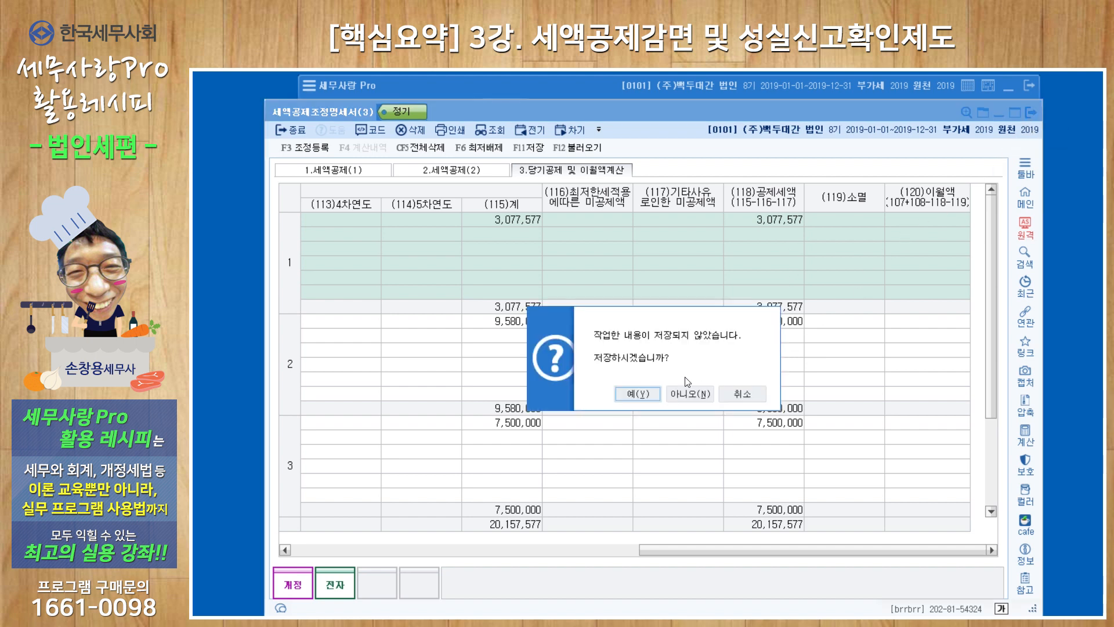
left_click(634, 396)
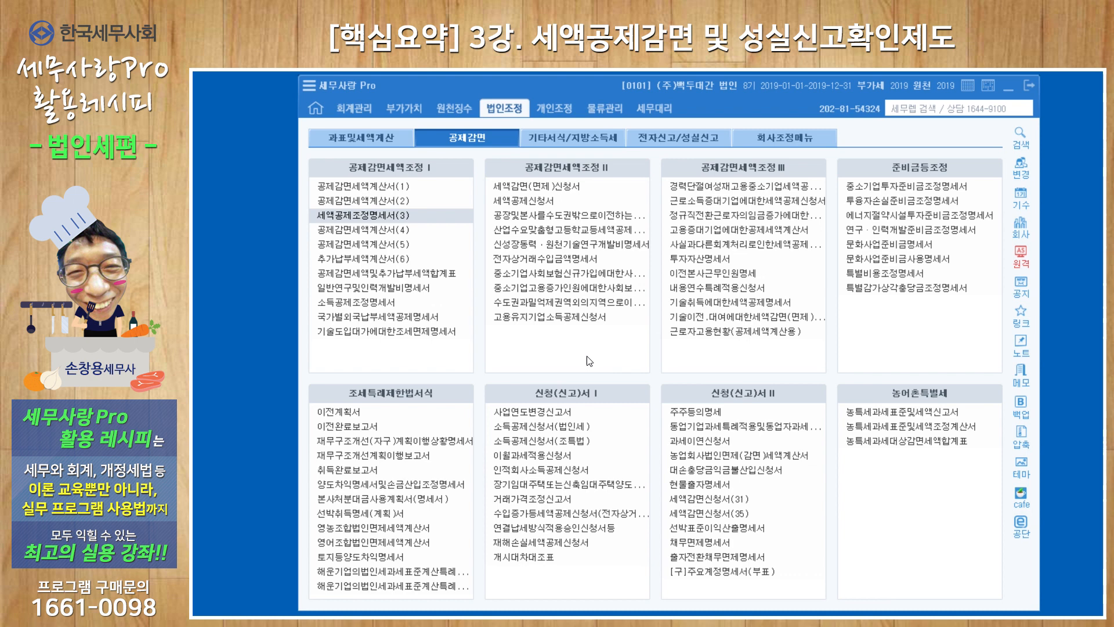
Open 공제감면세액및추가납부세액합계표, load the credit data from the other forms, and close it, saving the changes
left_click(442, 273)
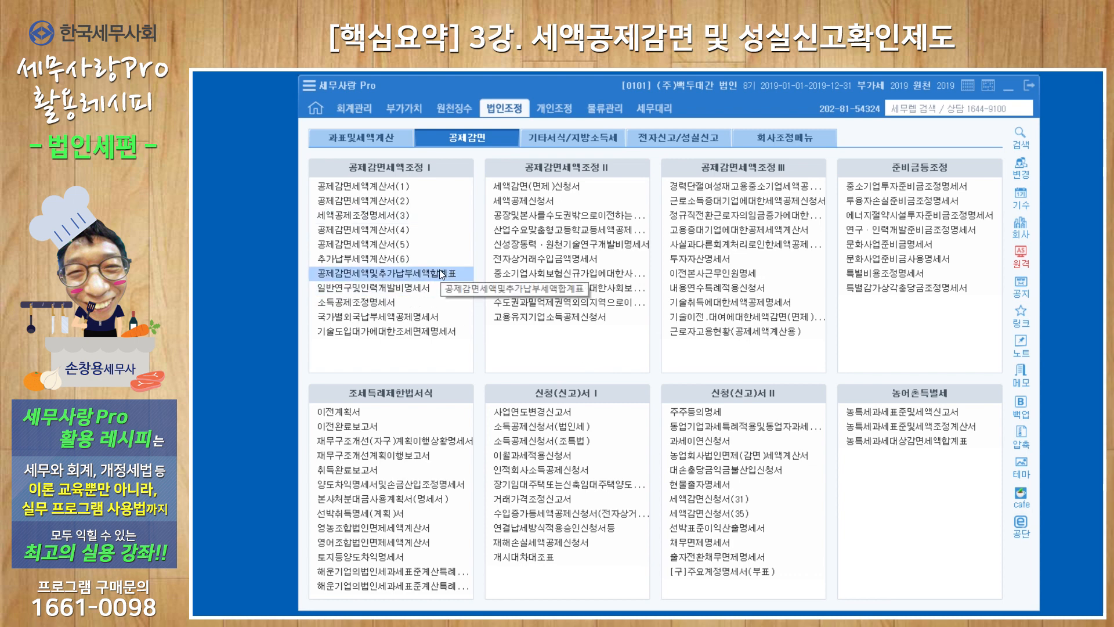
left_click(443, 273)
left_click(655, 169)
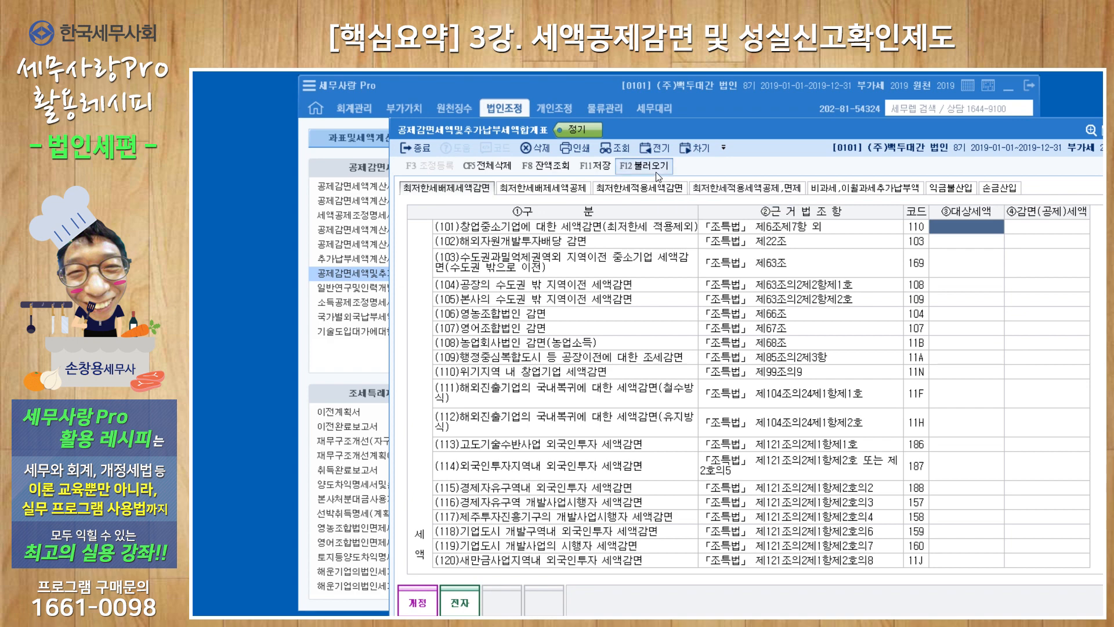
left_click(813, 405)
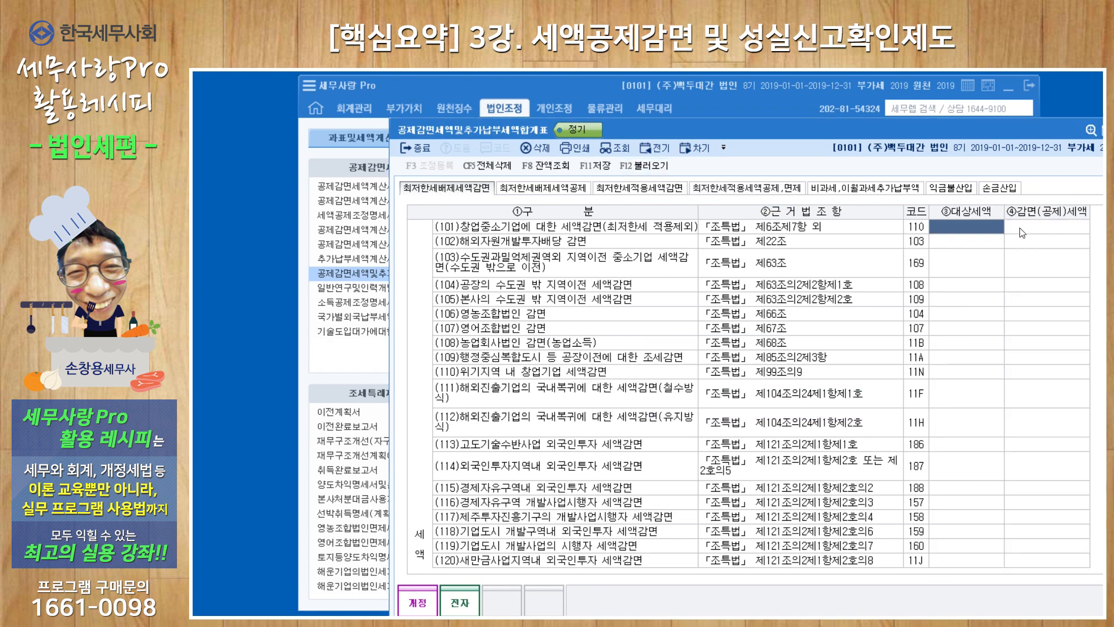
key("Escape")
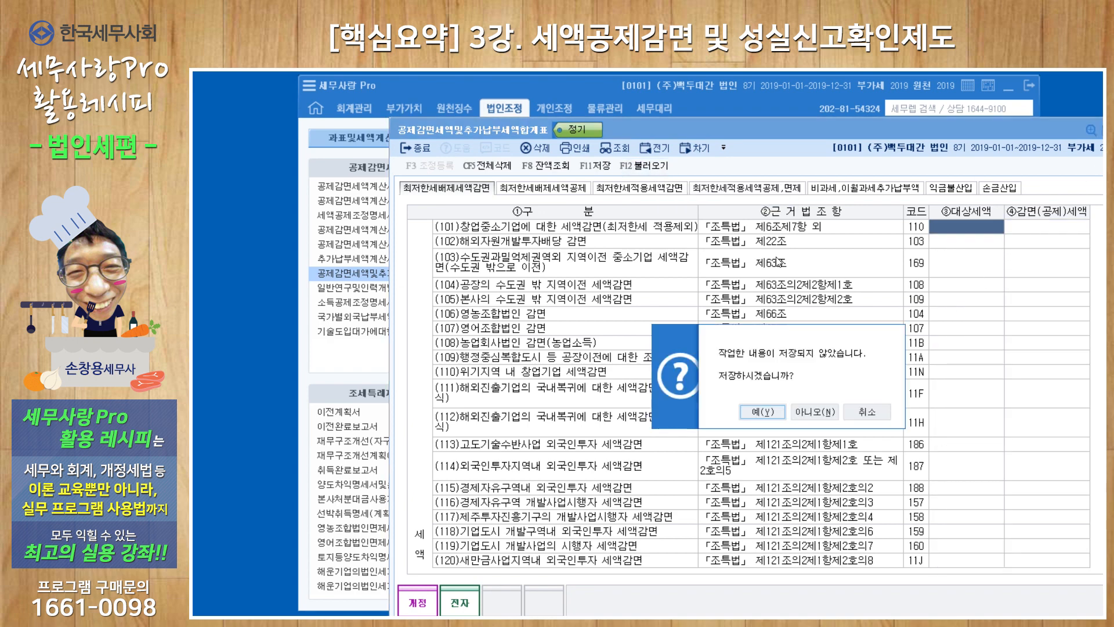
left_click(762, 412)
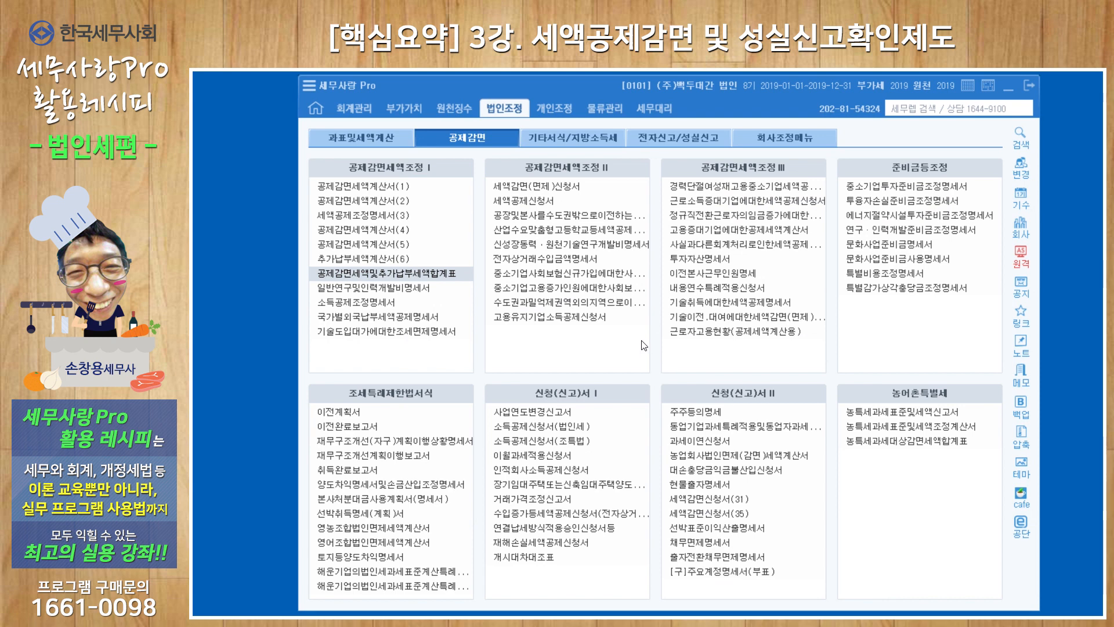
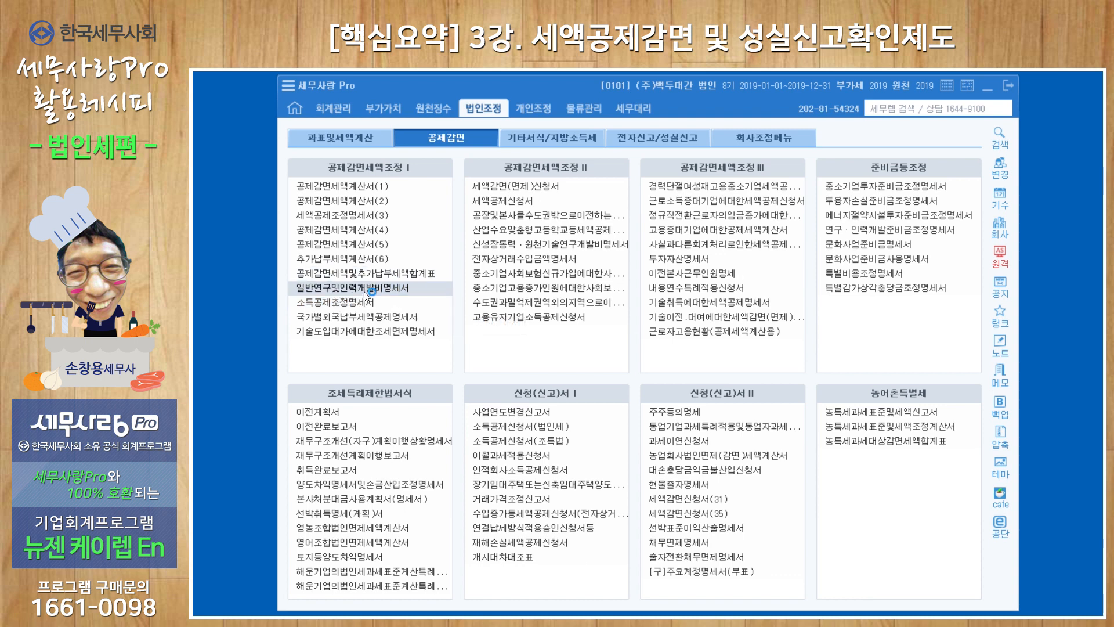
Open 일반연구및인력개발비명세서 and look through its sections on 공제세액, 연구소/전담부서 현황, and 해당연도 연구·인력개발비 발생명세
left_click(364, 291)
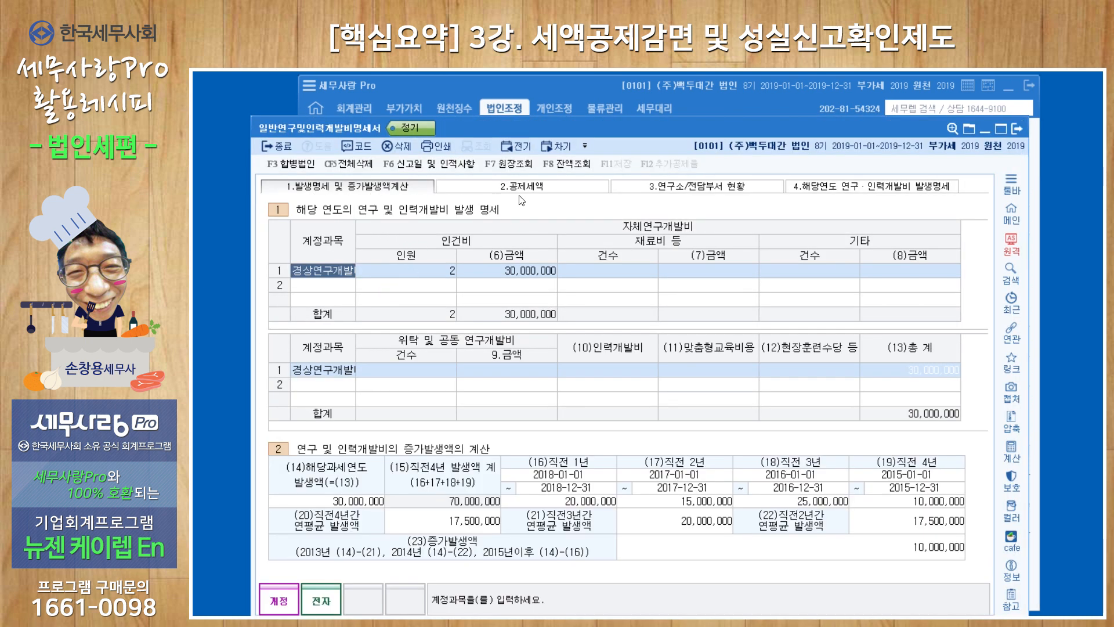
left_click(543, 188)
left_click(672, 188)
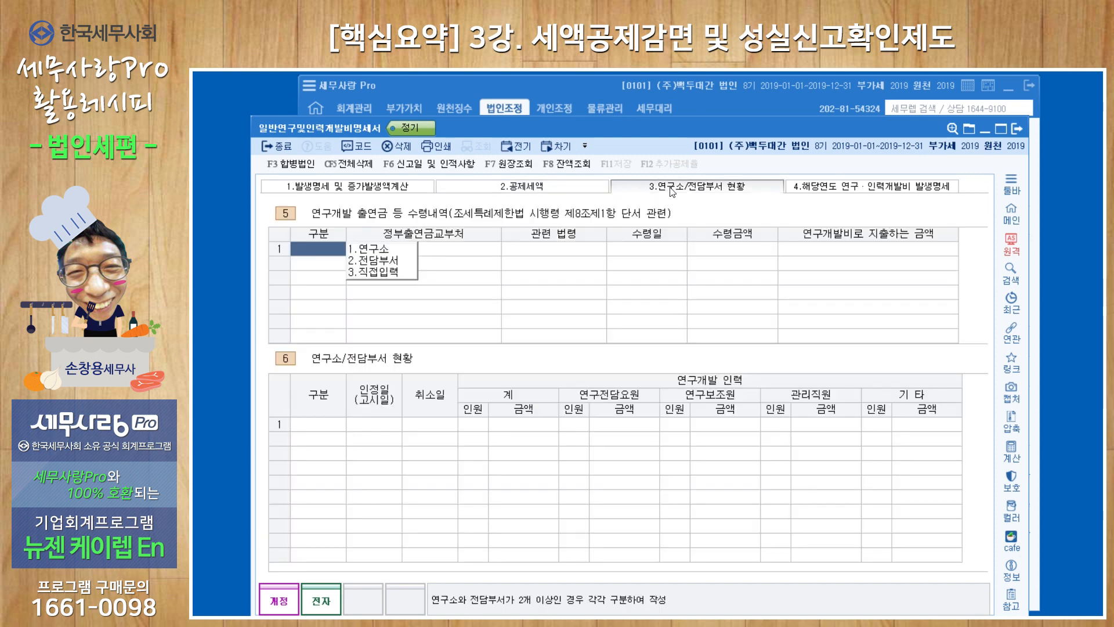
left_click(846, 188)
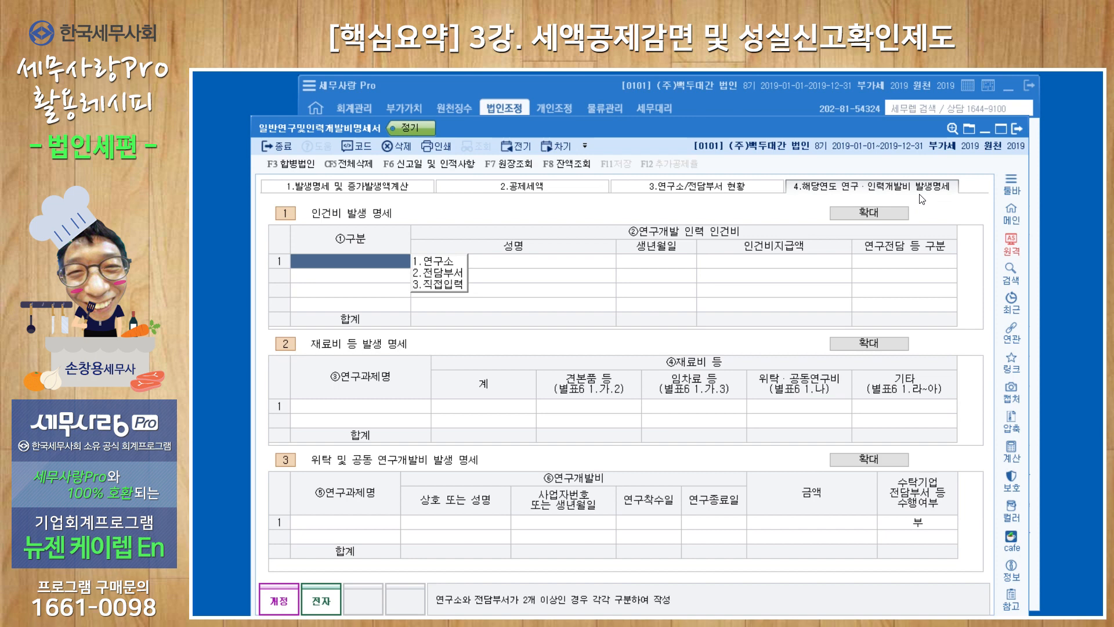
Review the current-year R&D expense details and the 증가발생액 calculation from the prior four years under 발생명세 및 증가발생액계산
left_click(332, 197)
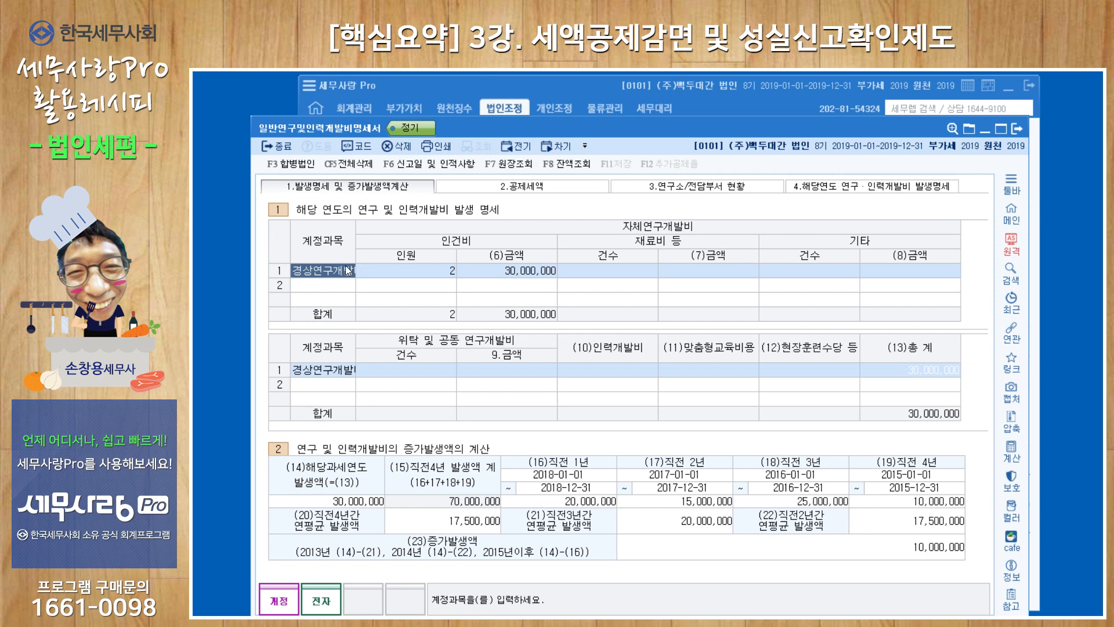
left_click(637, 285)
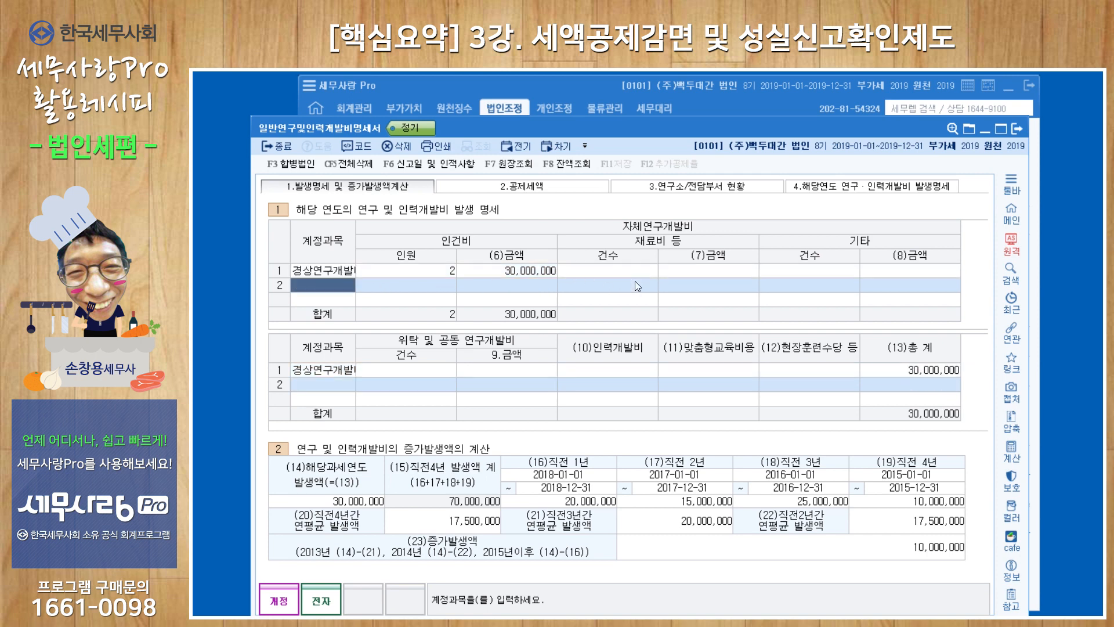
left_click(839, 272)
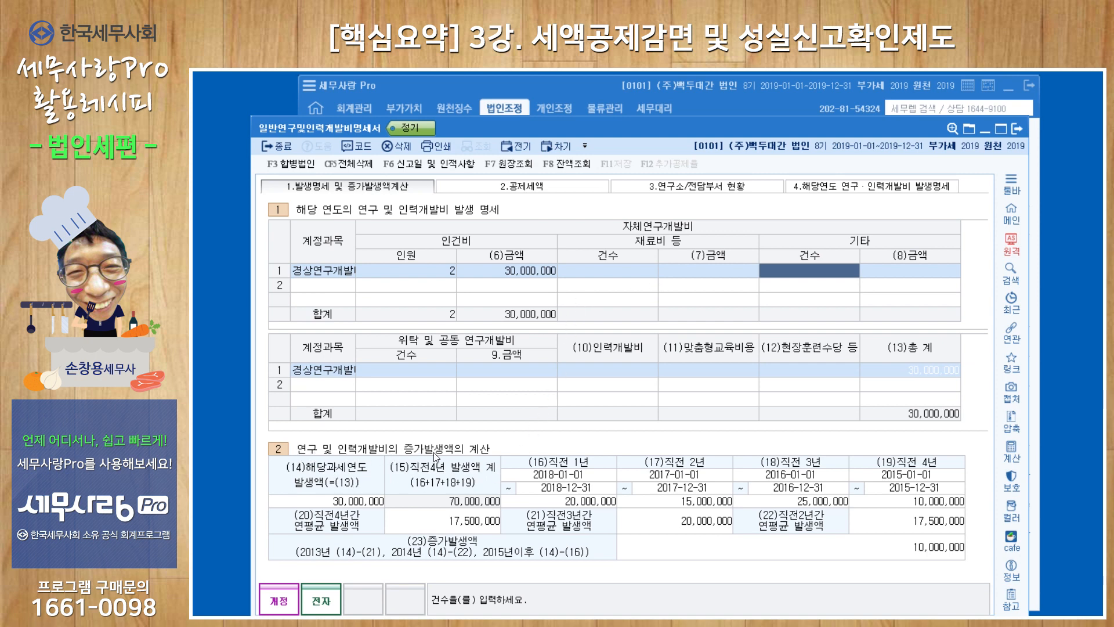
left_click(545, 500)
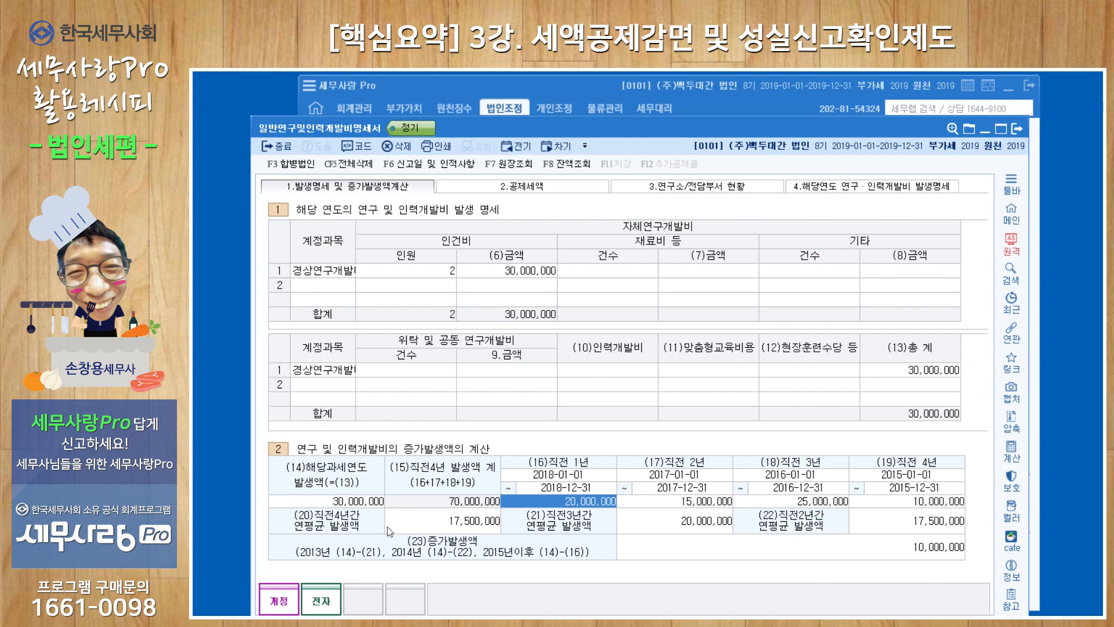
left_click(460, 527)
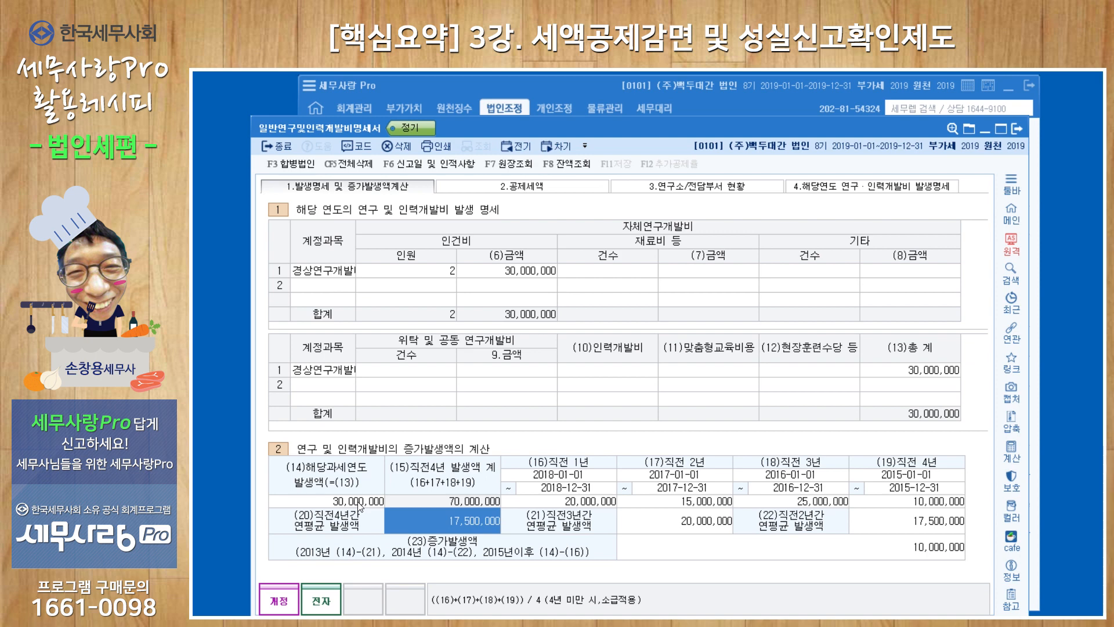
left_click(539, 503)
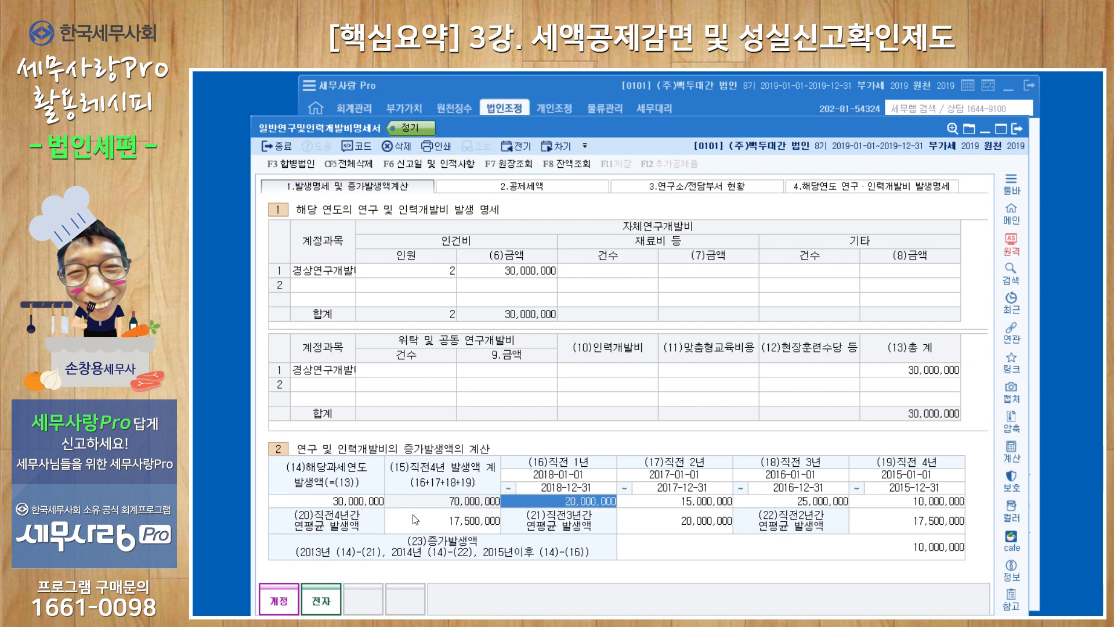
left_click(836, 549)
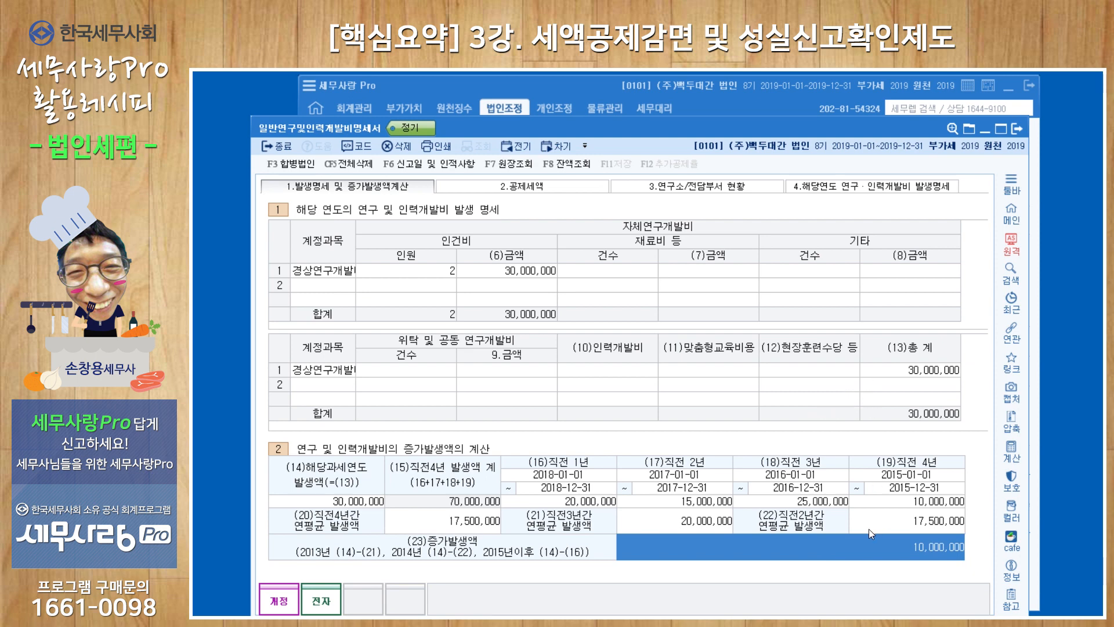
Examine the 공제세액 section, comparing the 중소기업 total-expense credit with the 증가발생금액 credit and checking the final credit for the year
left_click(582, 192)
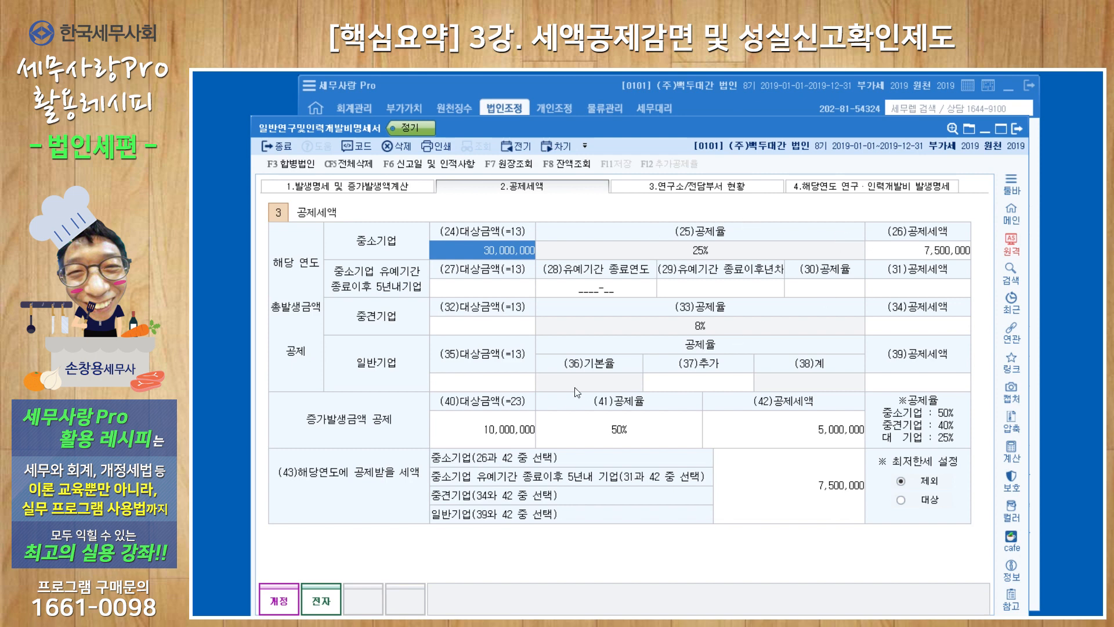
left_click(485, 434)
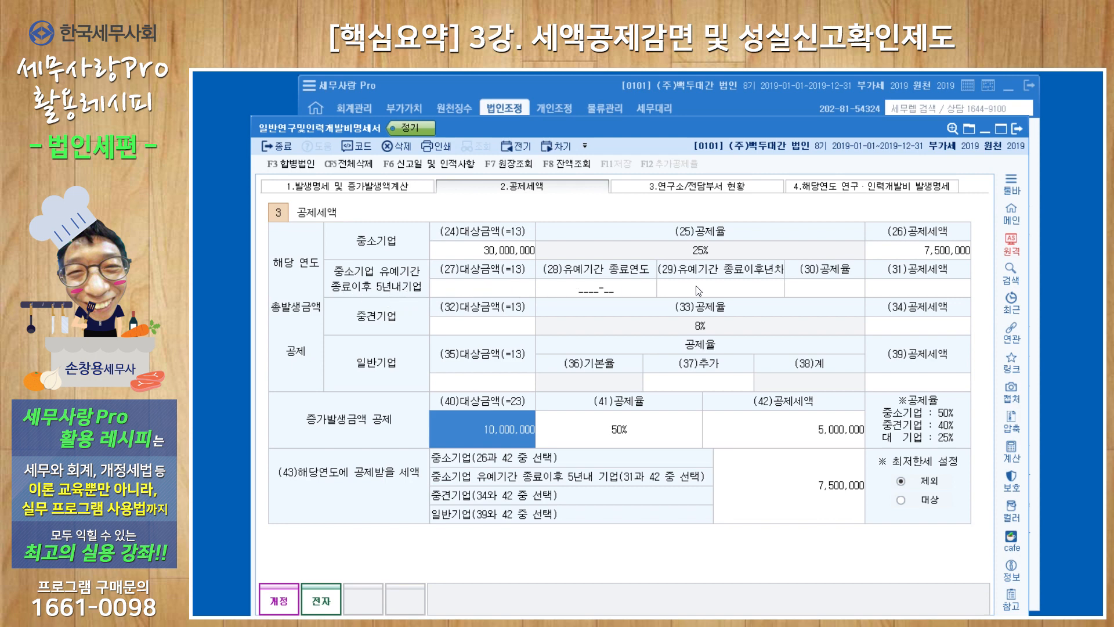
left_click(742, 290)
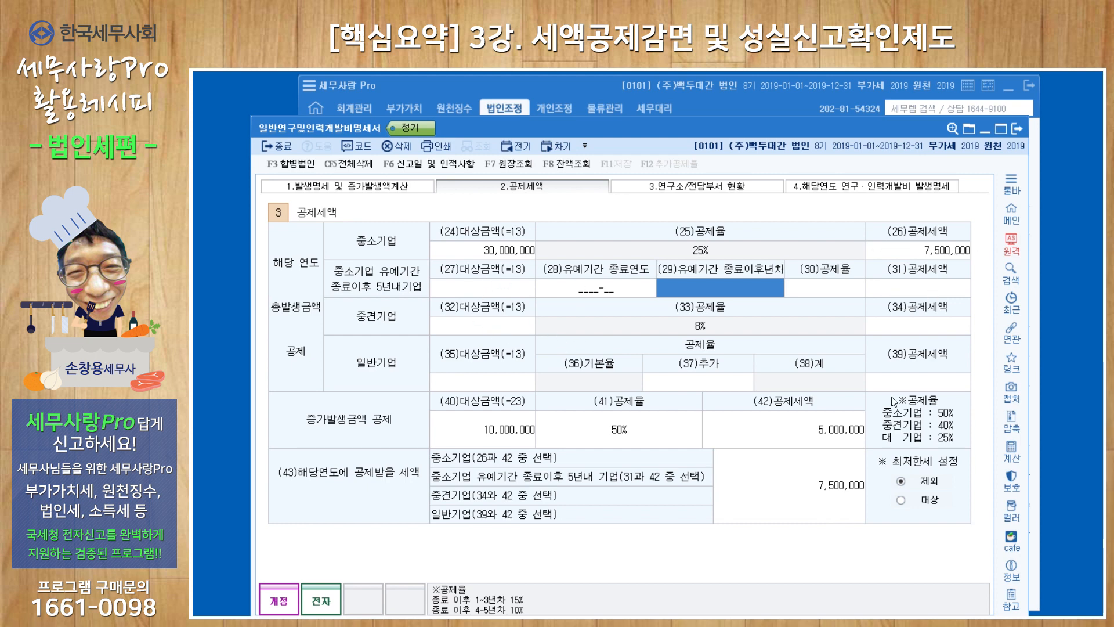
left_click(941, 253)
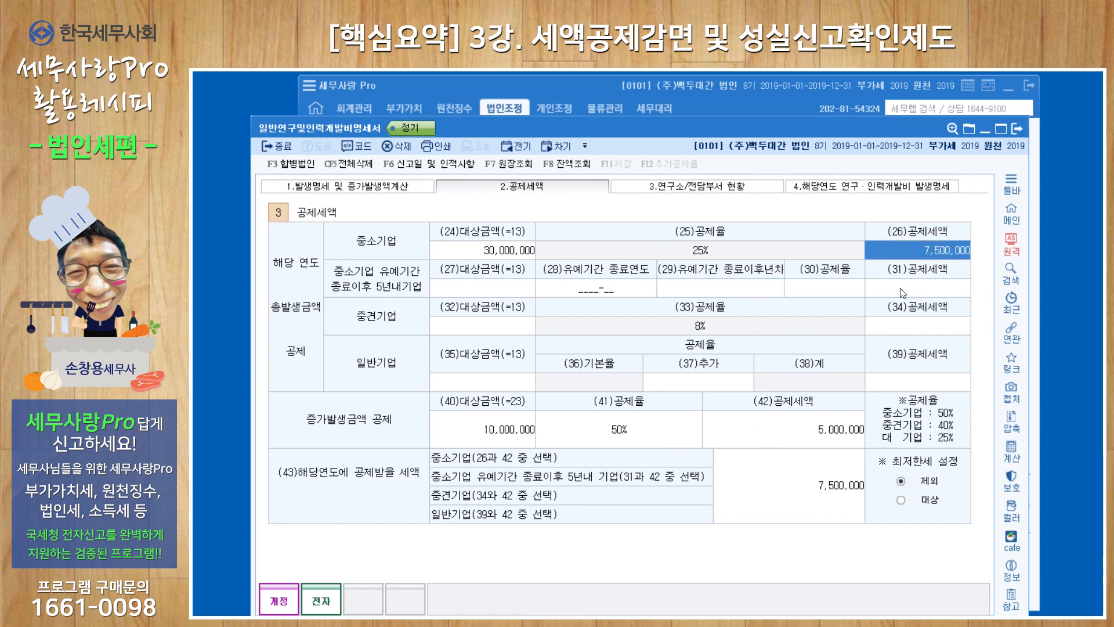
left_click(833, 508)
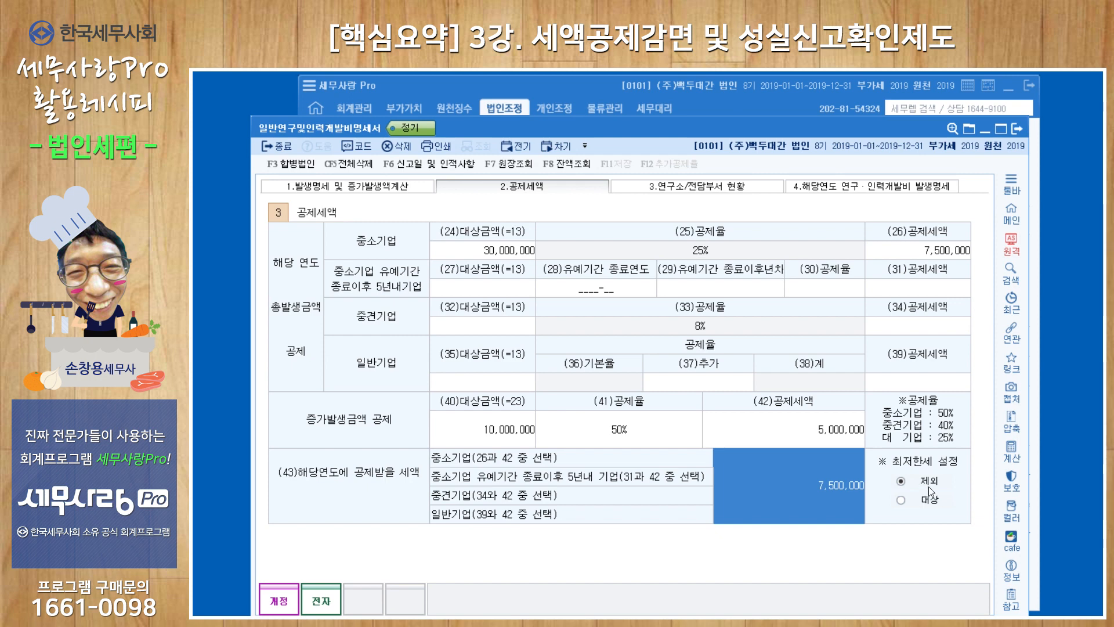
Switch 최저한세 설정 to 대상 and back to 제외, and close 일반연구및인력개발비명세서, saving the changes
left_click(902, 502)
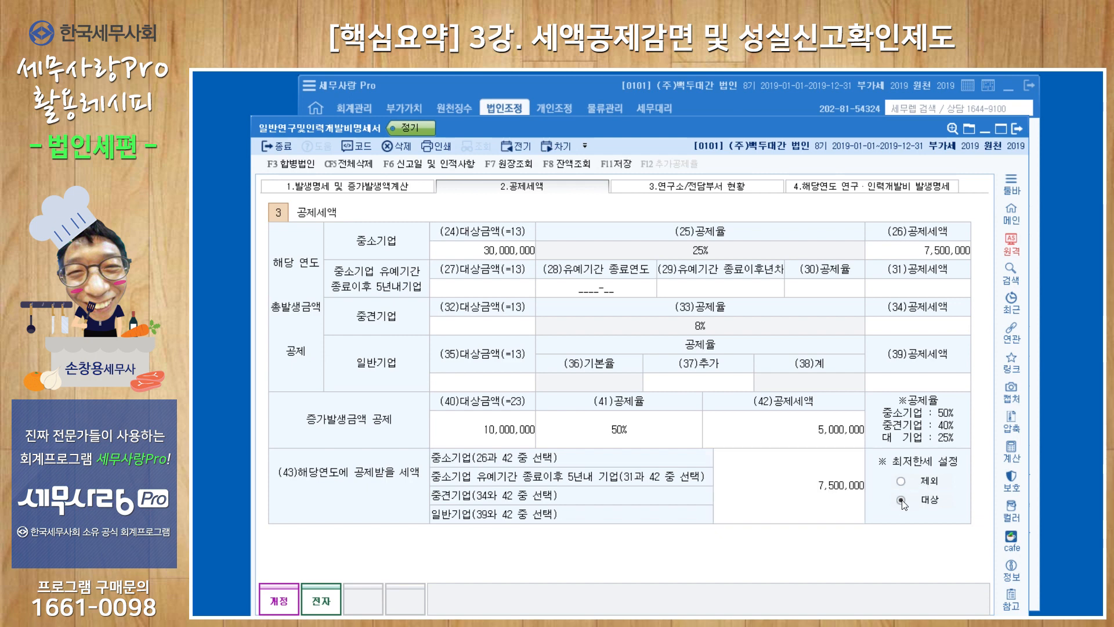
left_click(904, 484)
left_click(1015, 130)
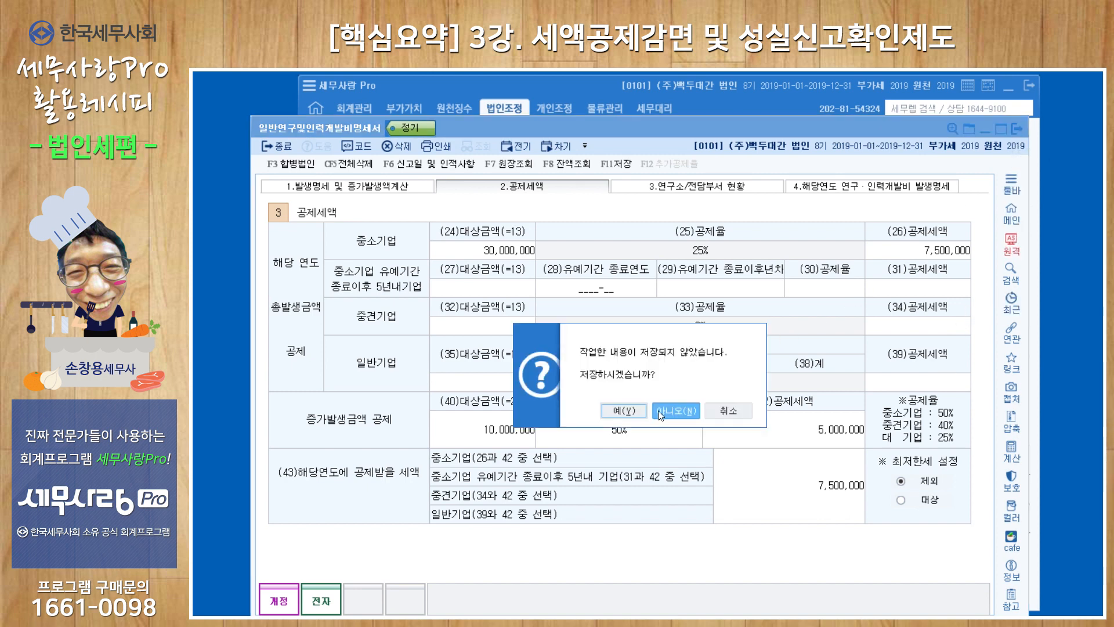
left_click(624, 411)
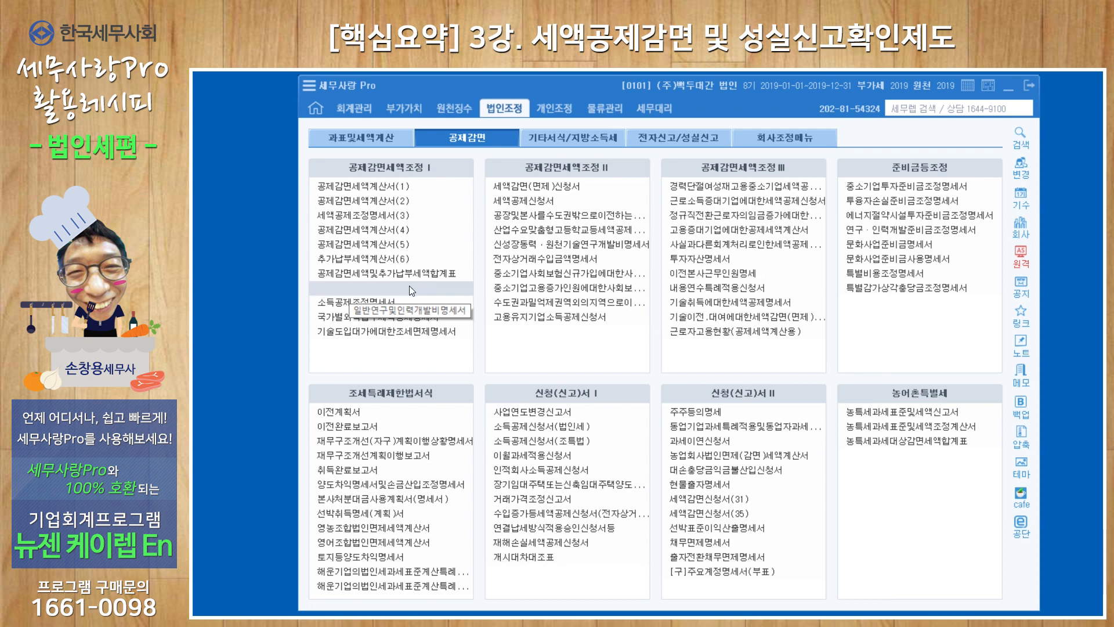
Open 세액공제조정명세서(3), load the credit data including the R&D credit, and display 당기공제 및 이월액계산
left_click(366, 219)
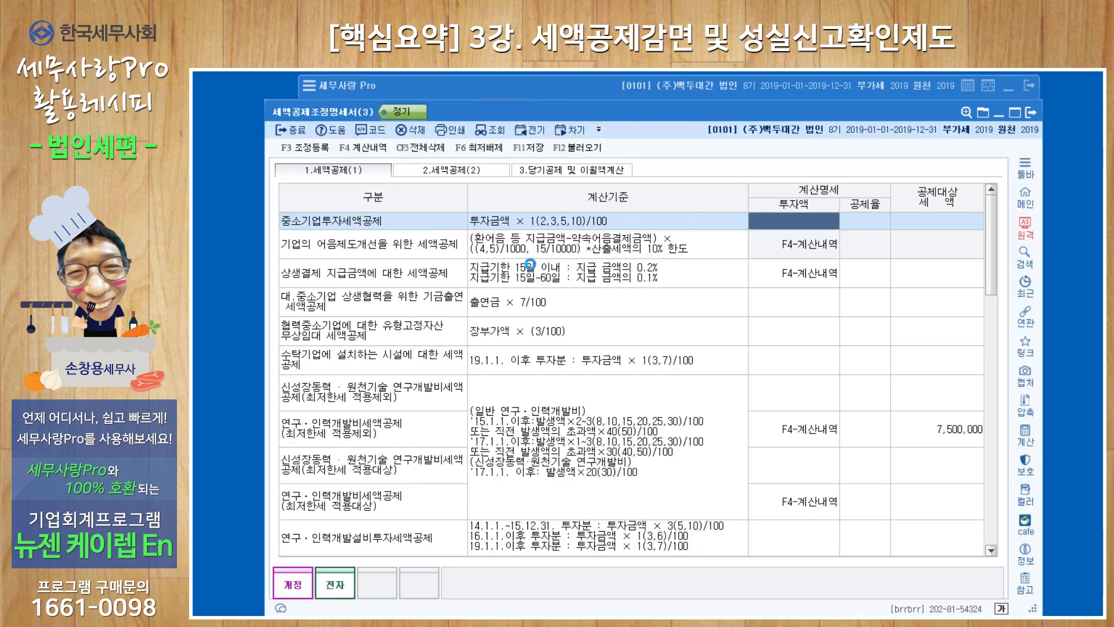
left_click(589, 150)
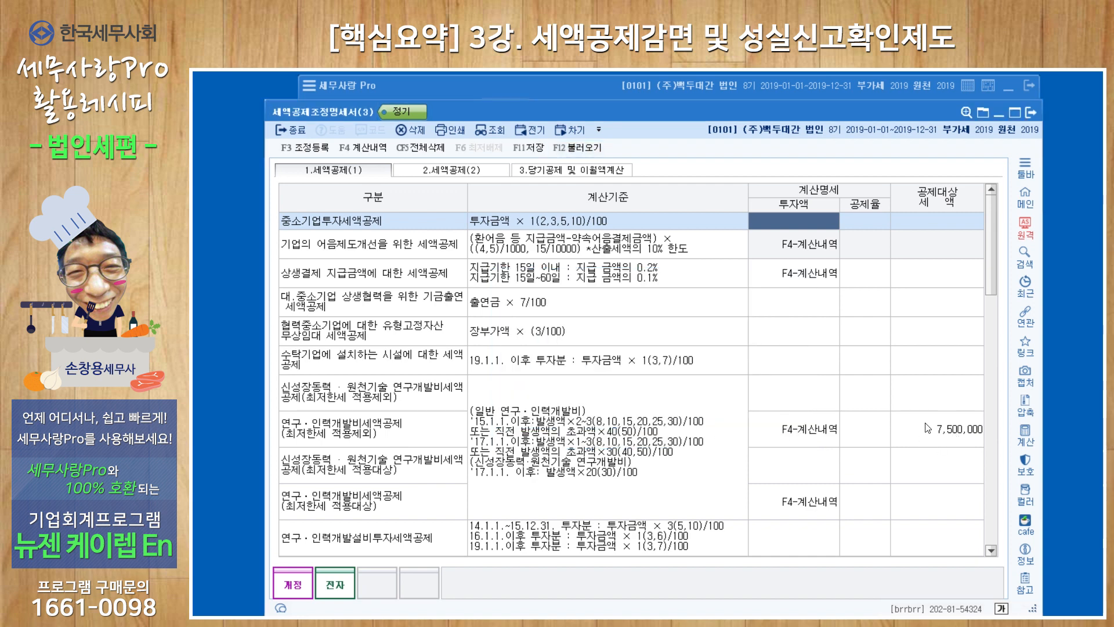
left_click(560, 171)
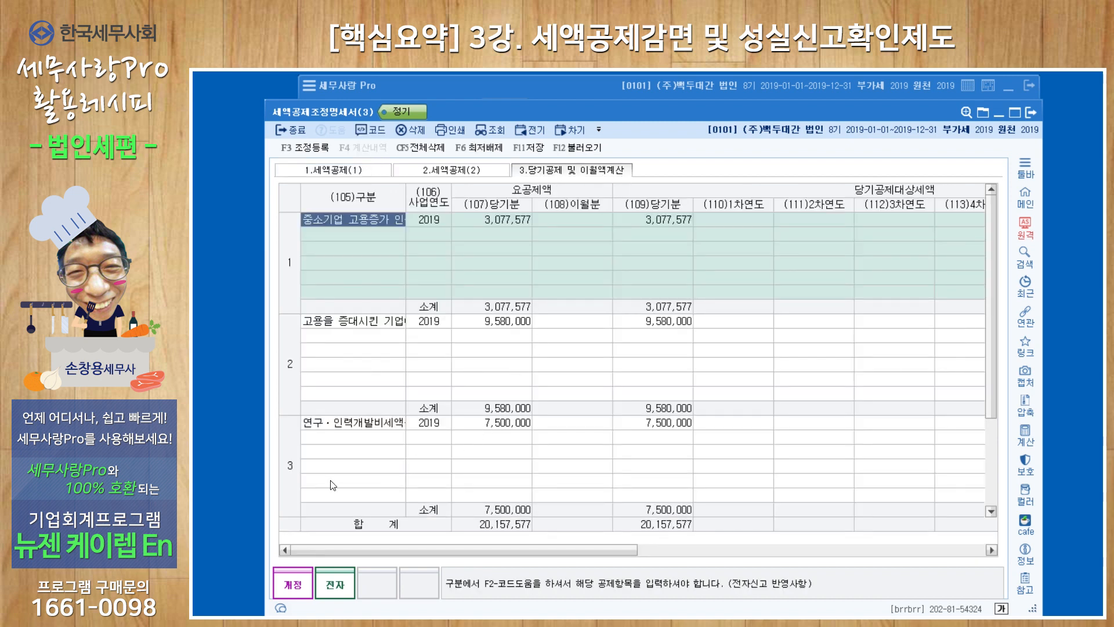
Check the 연구·인력개발비세액공제 row through its 공제세액 column, and close 세액공제조정명세서(3) with its data saved
left_click(337, 425)
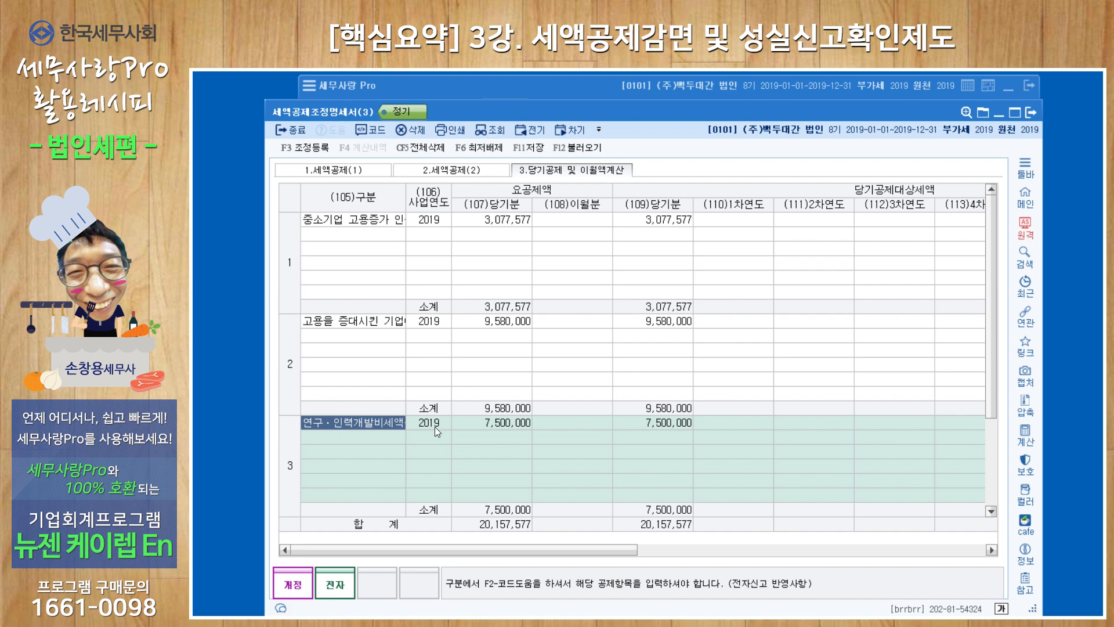
left_click(512, 426)
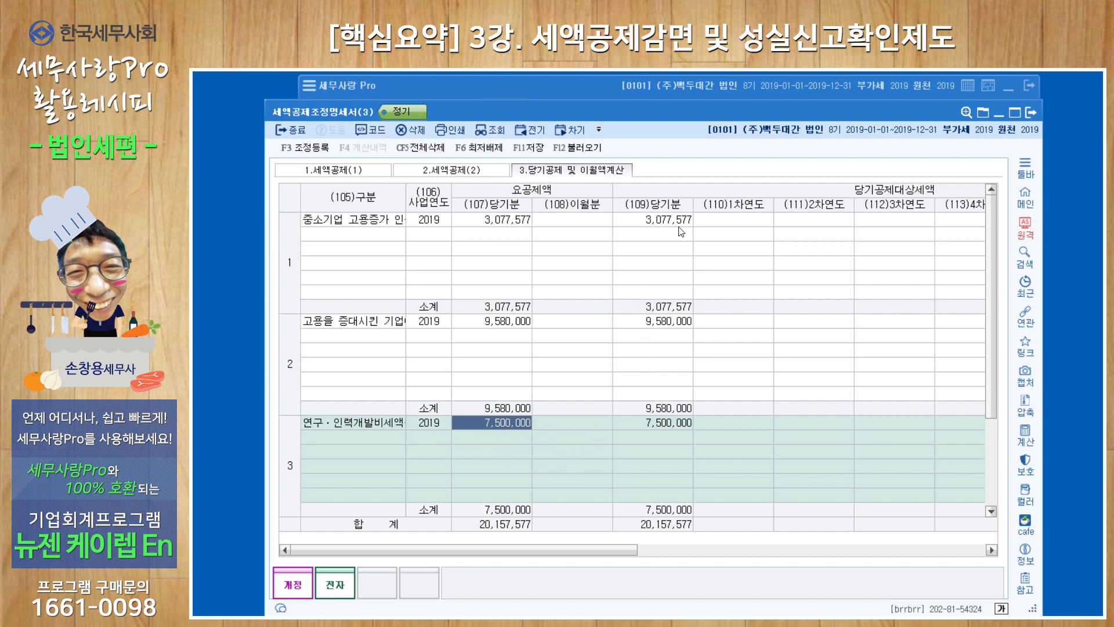
left_click(641, 423)
left_click_drag(594, 552, 899, 558)
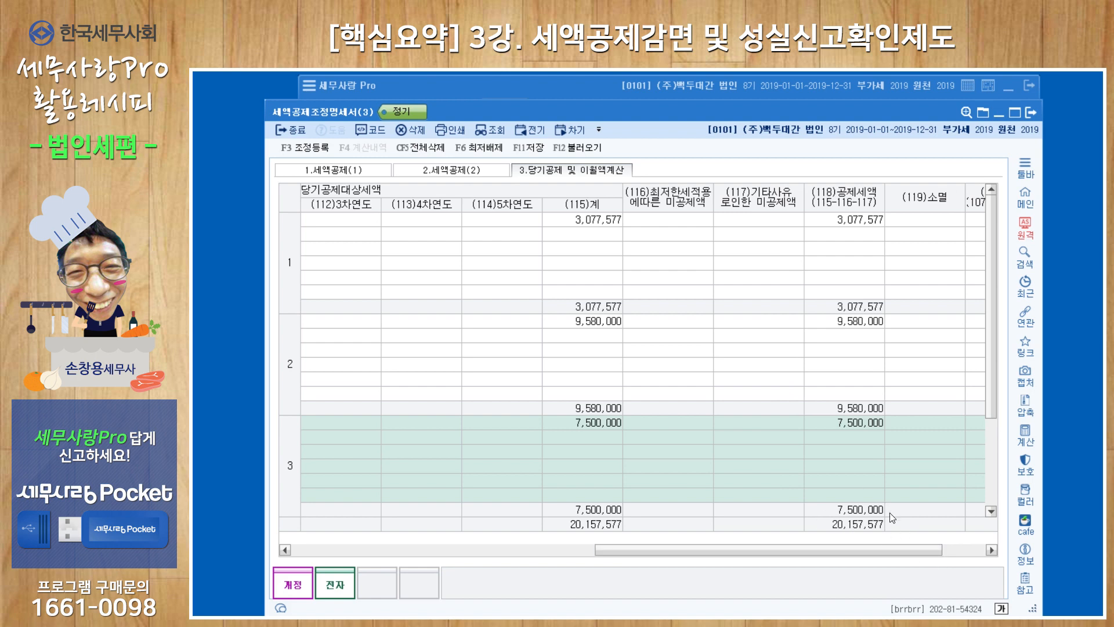
left_click(1034, 114)
left_click(640, 390)
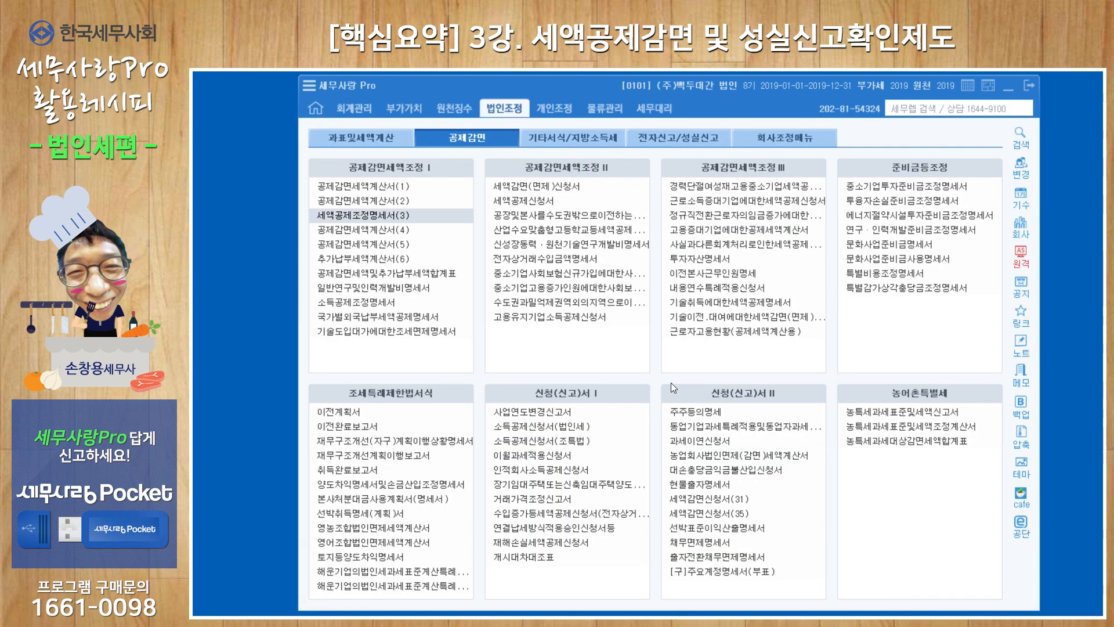
left_click(368, 138)
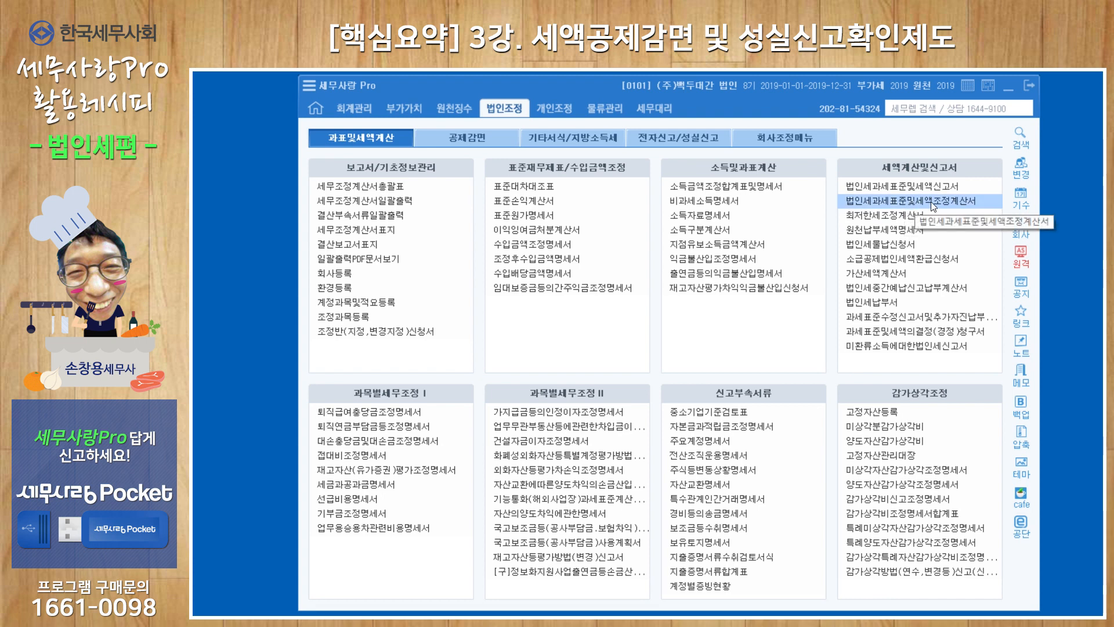
left_click(465, 142)
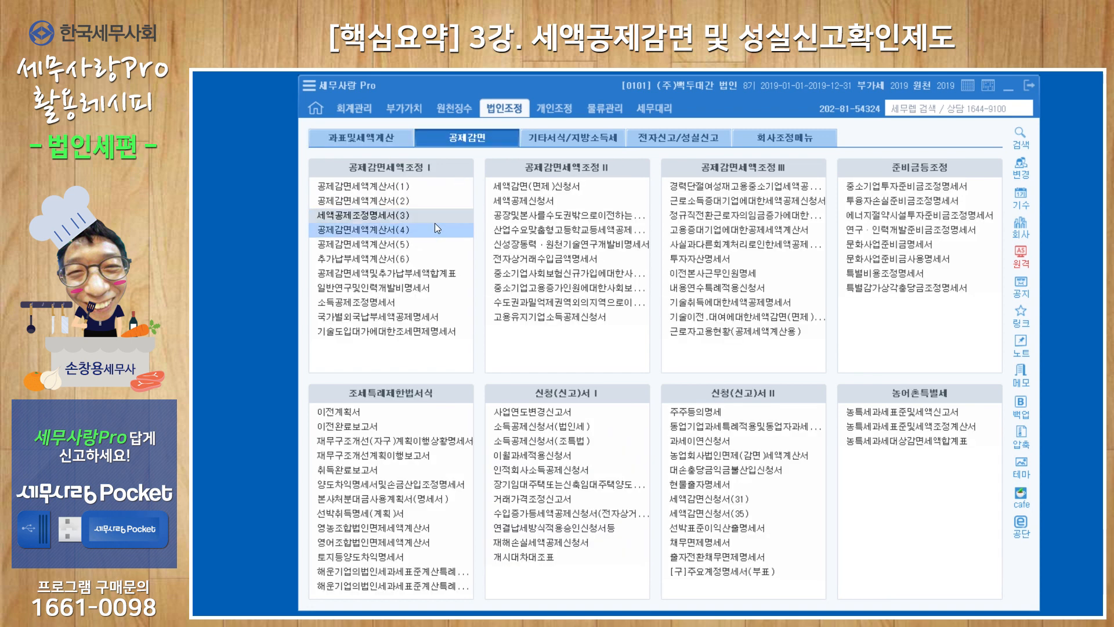
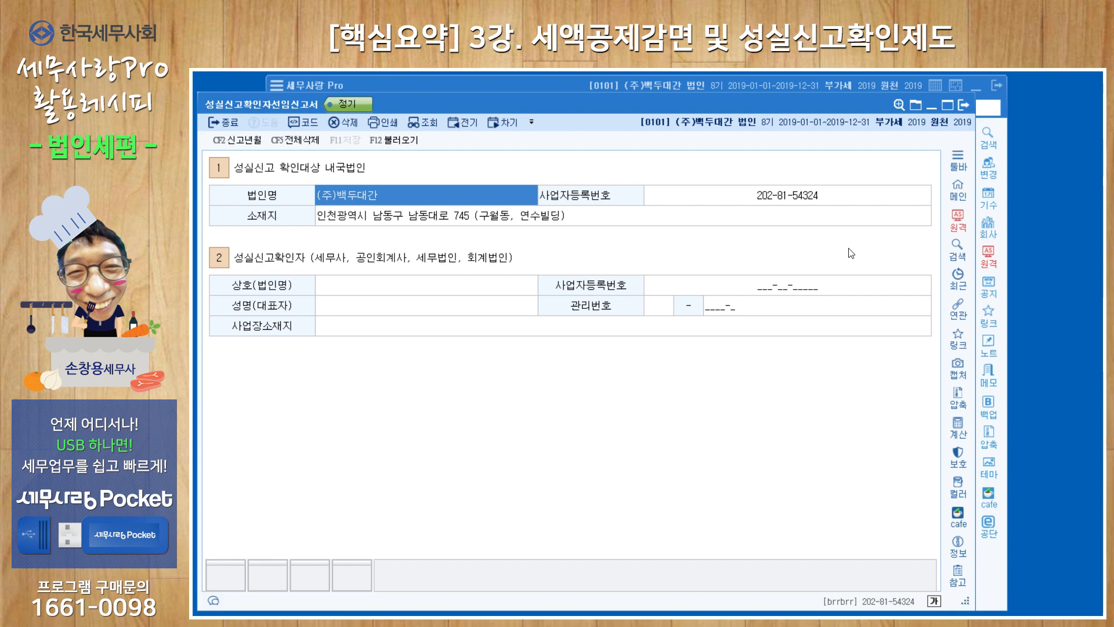
Close 성실신고확인자선임신고서
left_click(964, 105)
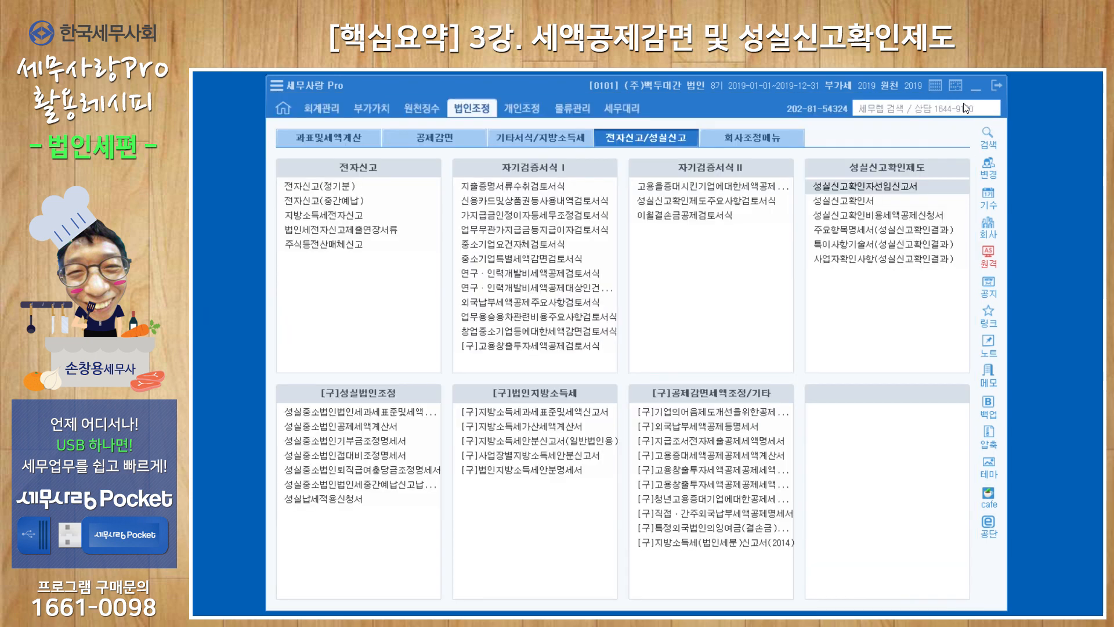
Open 성실신고확인서, review its company and confirmer sections, and close the form
left_click(873, 201)
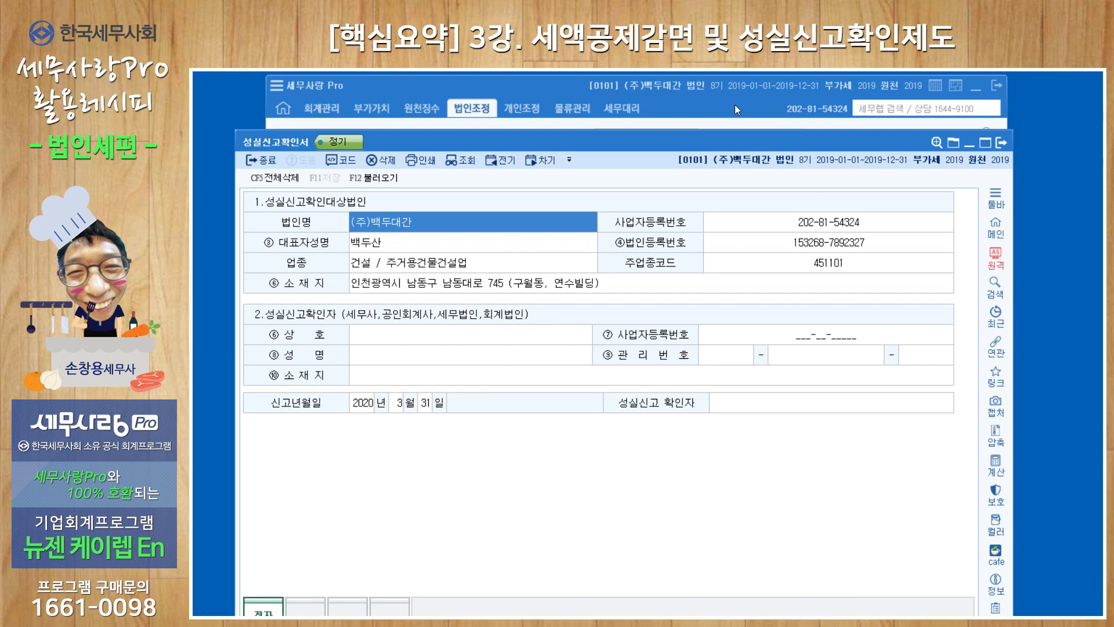
mouse_move(735, 105)
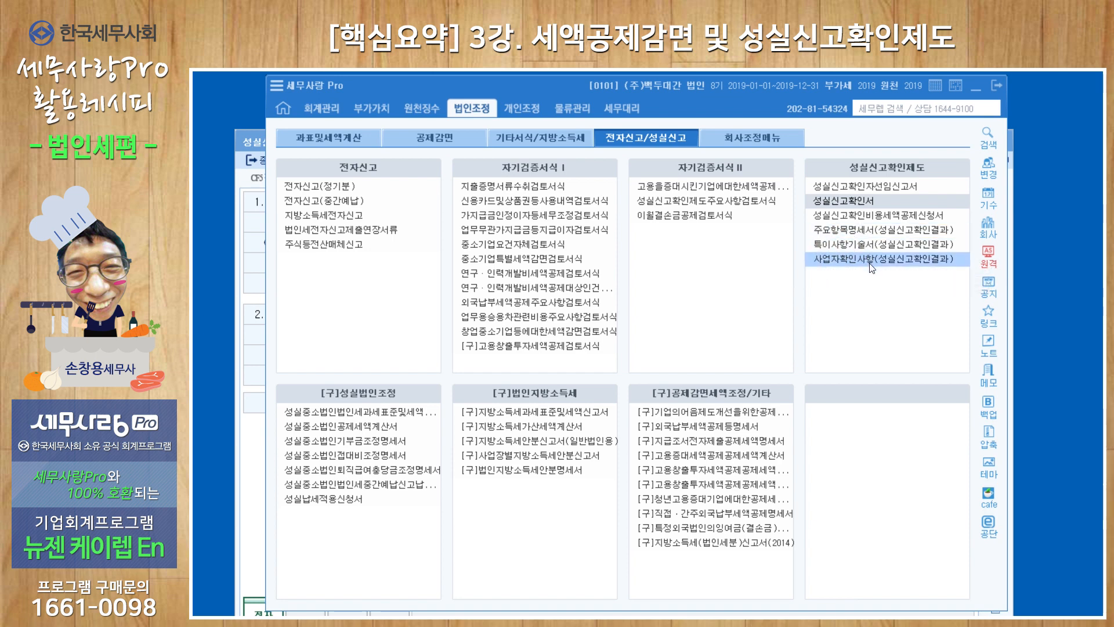
left_click(851, 202)
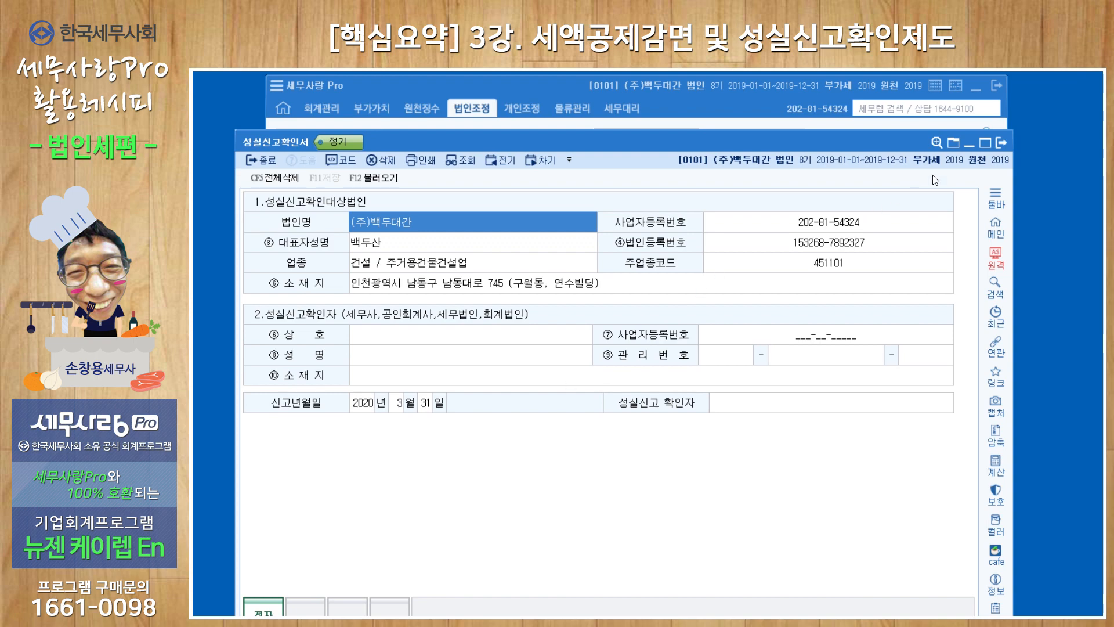
left_click(1001, 143)
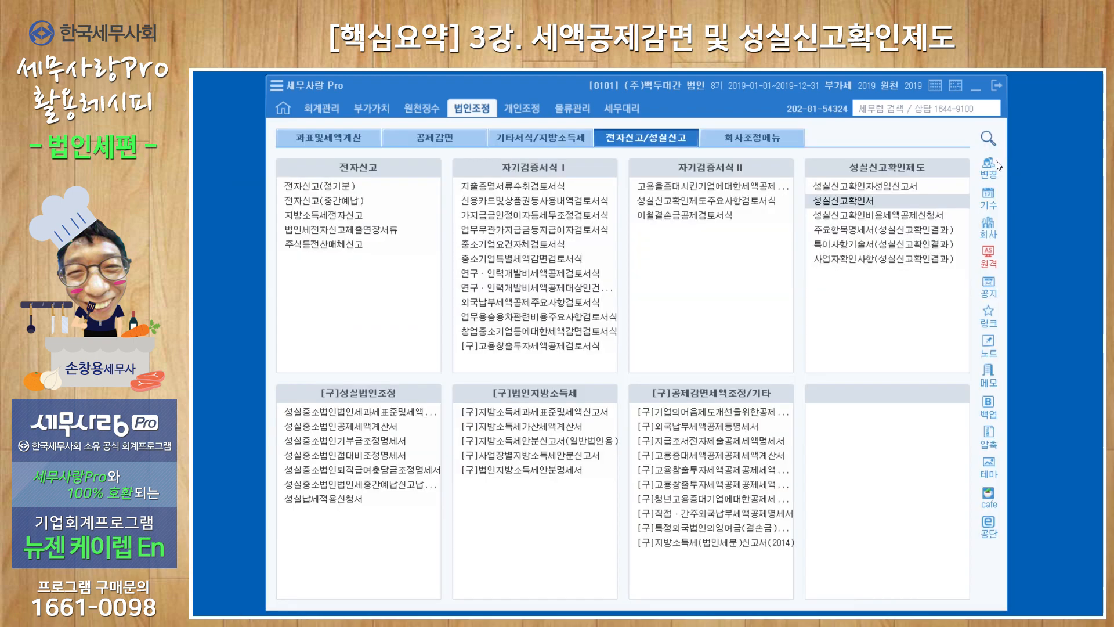
Open 성실신고확인비용세액공제신청서, check 성실신고확인비용, 공제가능액 and the 당기 공제세액 row, and close the form
left_click(892, 215)
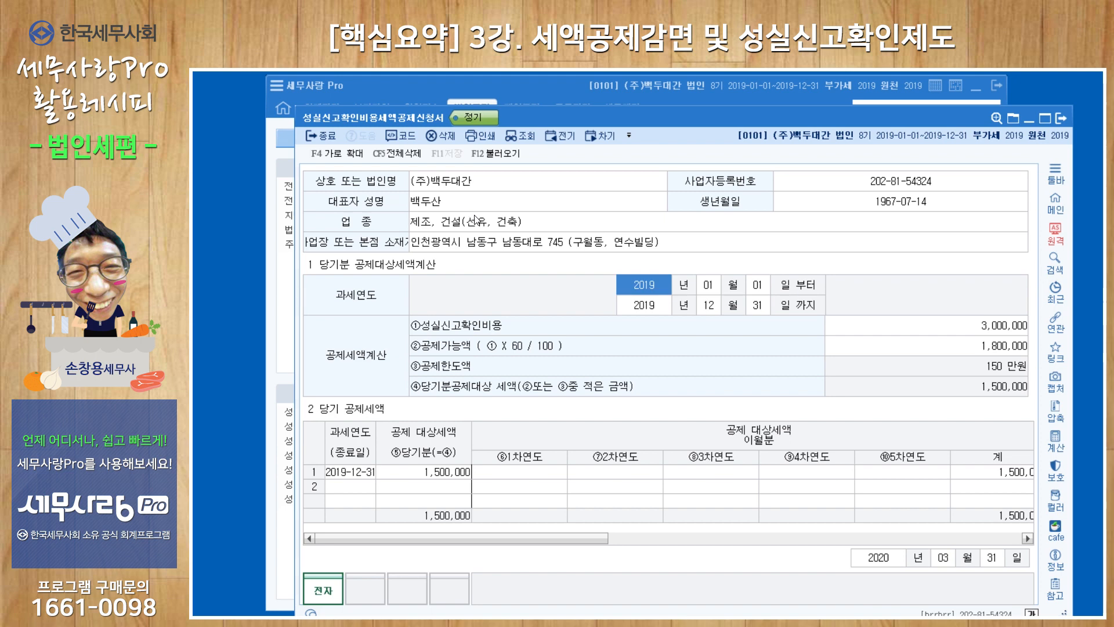
left_click(927, 332)
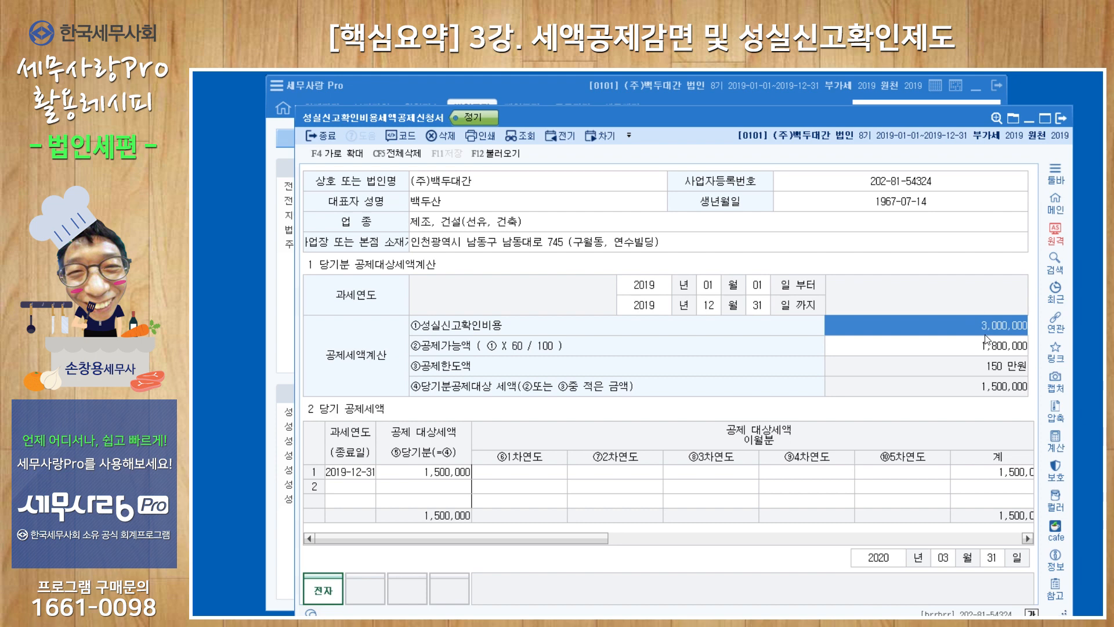
left_click(993, 351)
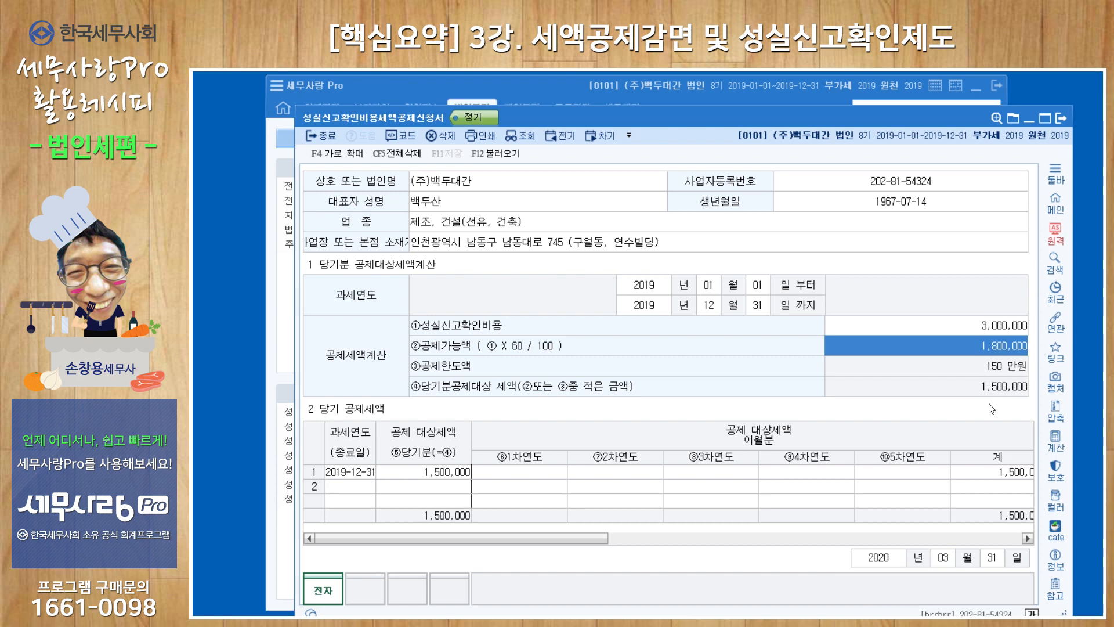
left_click(349, 474)
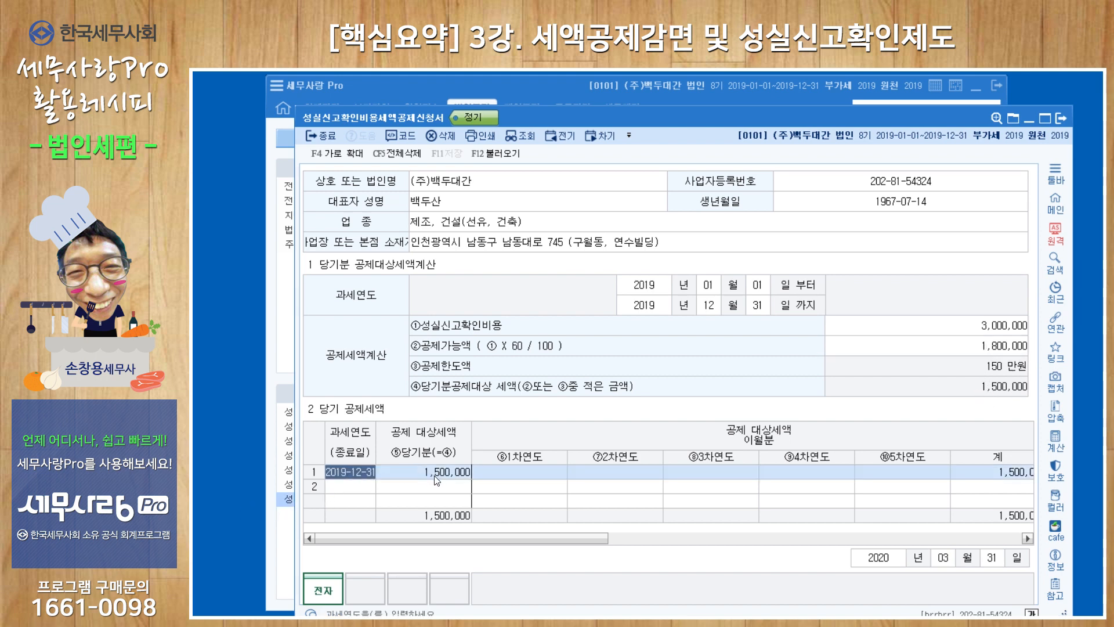
key("Return")
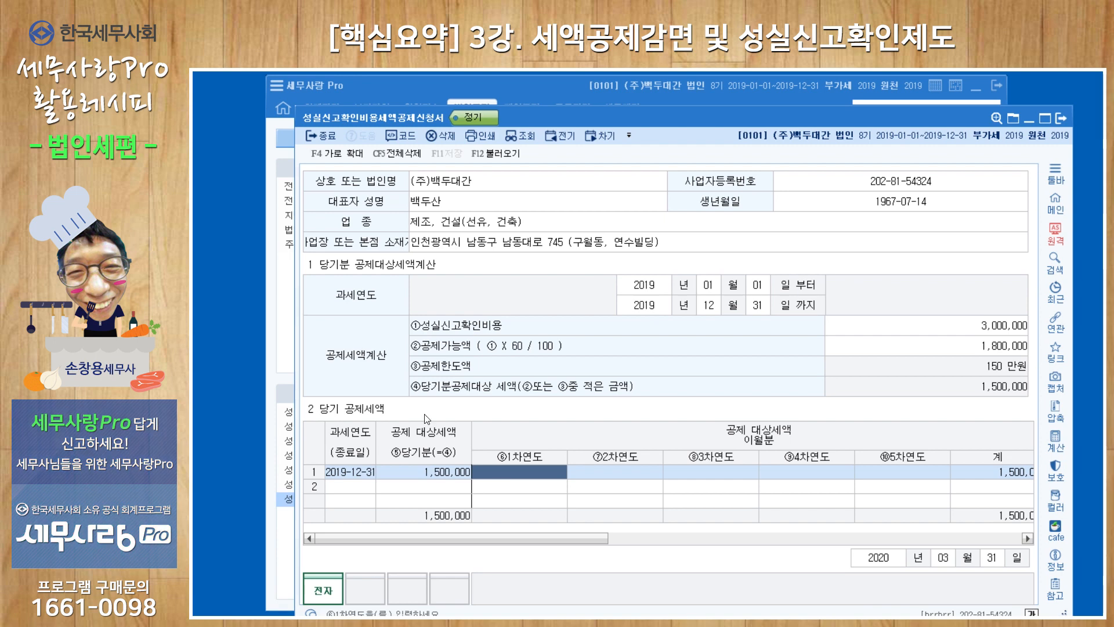
left_click(1064, 118)
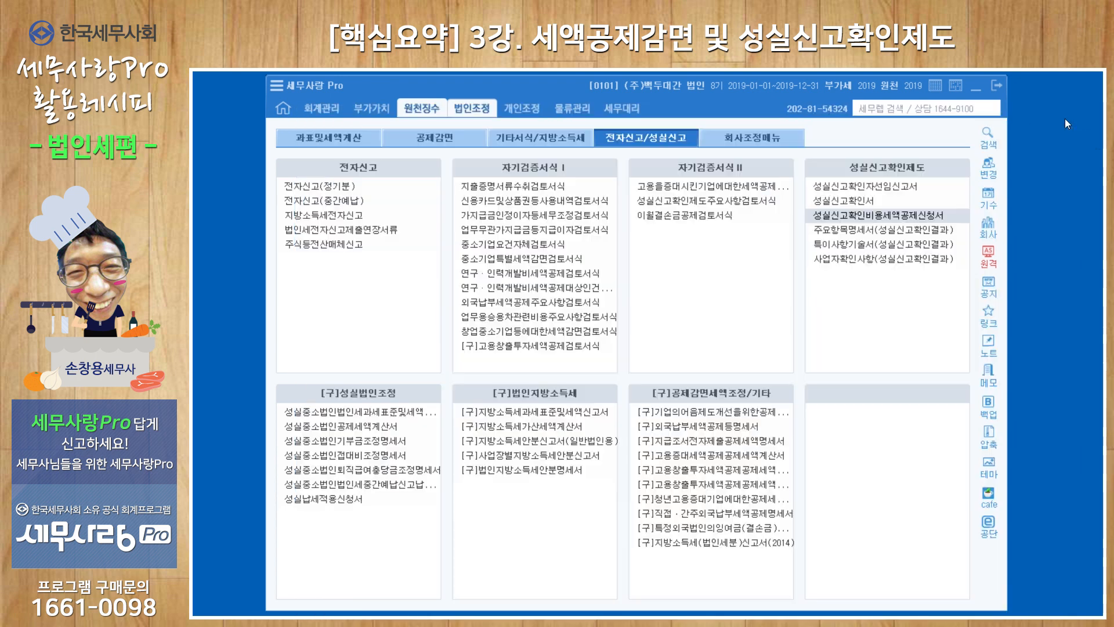
Open 주요항목명세서(성실신고확인결과) and load the prior-period data into 사업장기본사항
left_click(838, 237)
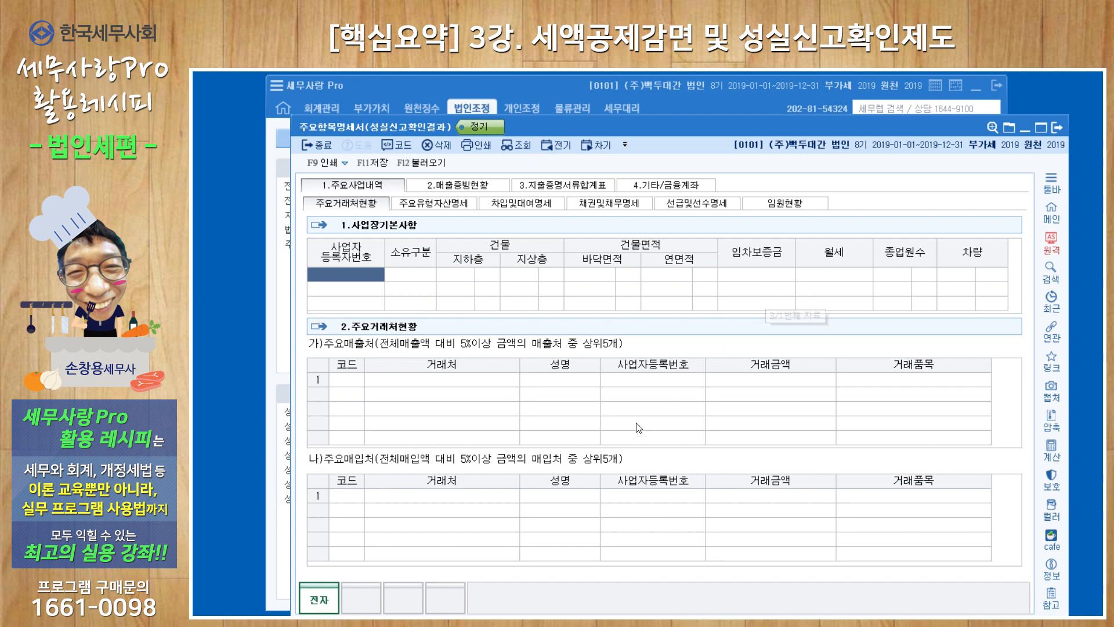
left_click(428, 167)
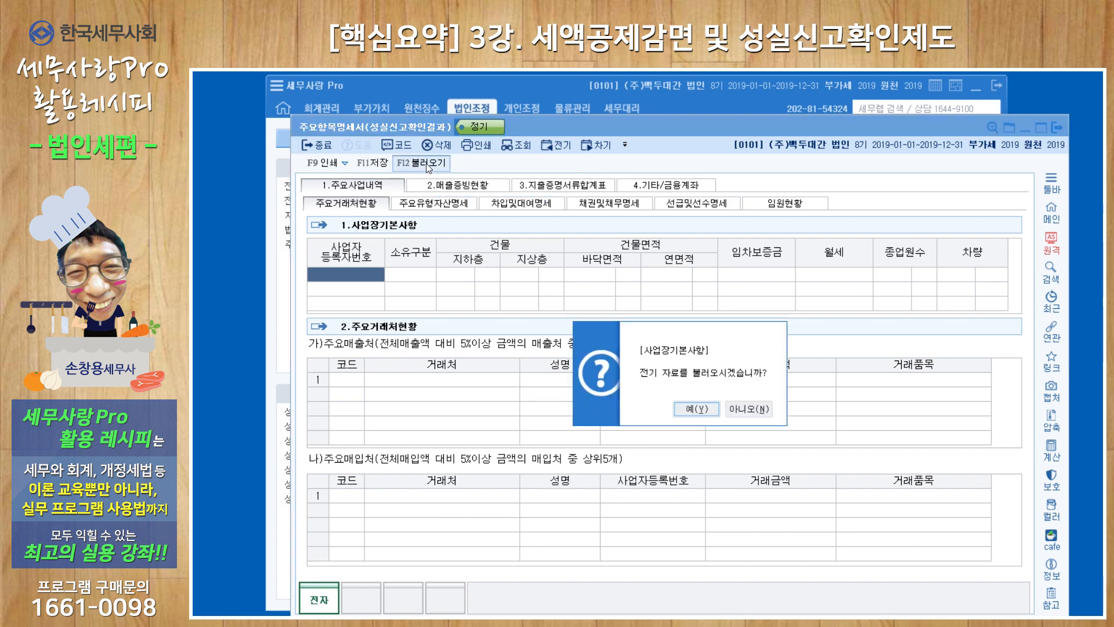
left_click(669, 396)
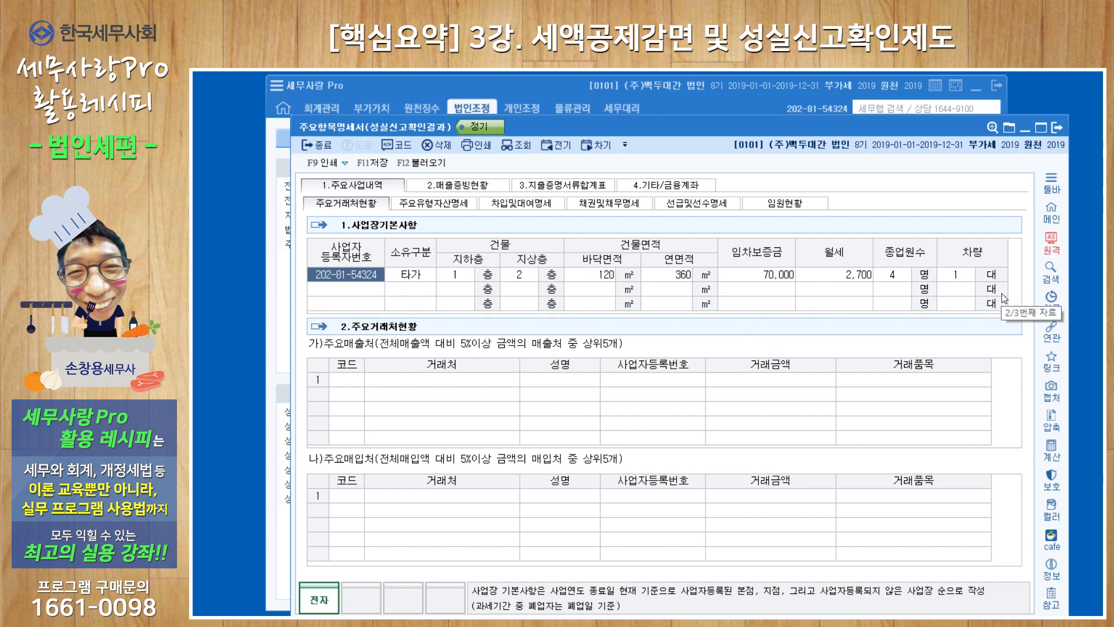
Load fresh data into both the 주요매출처 and 주요매입처 lists of 주요거래처현황
left_click(348, 381)
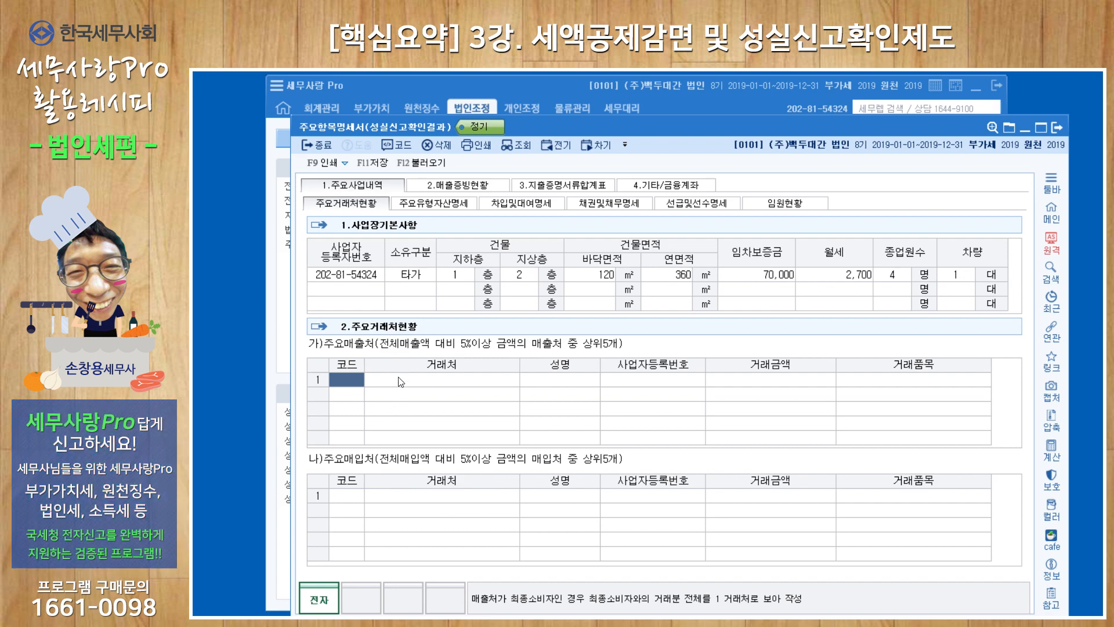
left_click(429, 165)
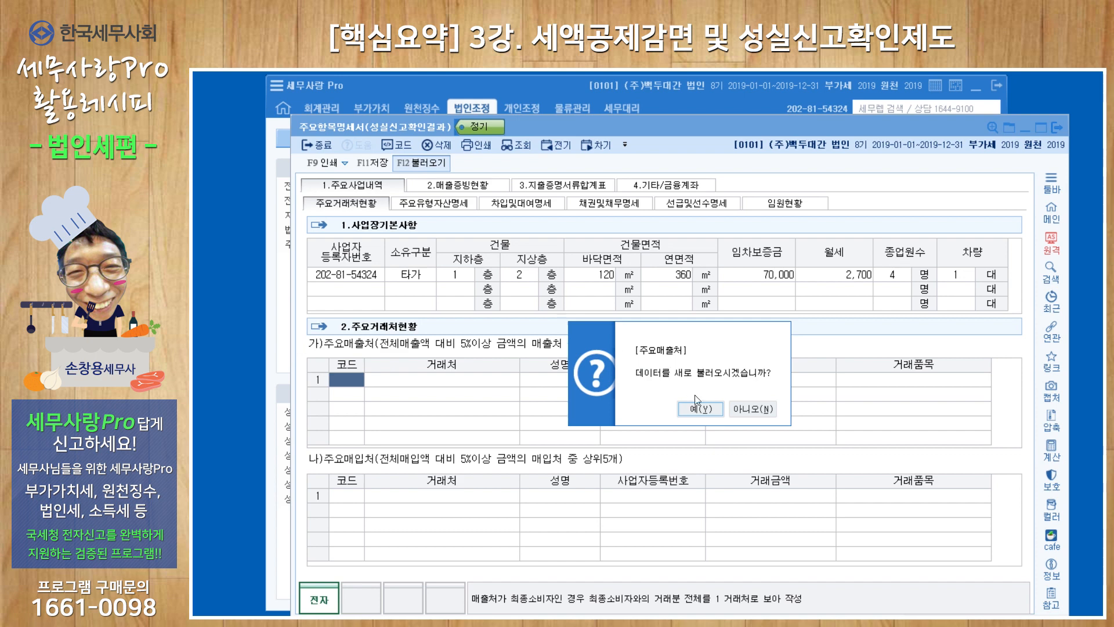
left_click(698, 412)
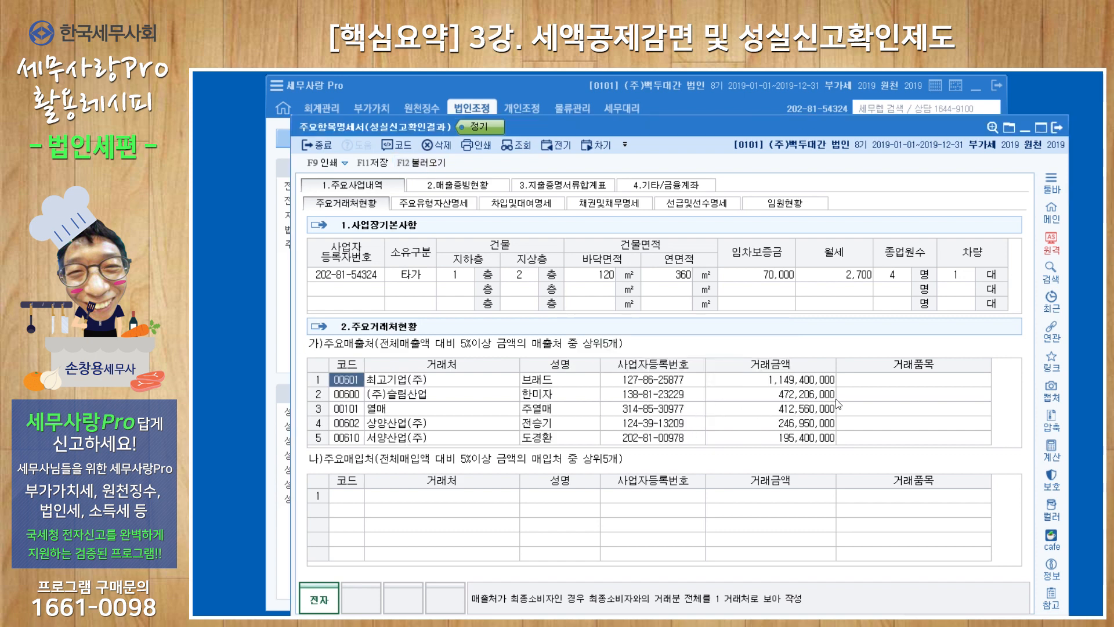
left_click(909, 403)
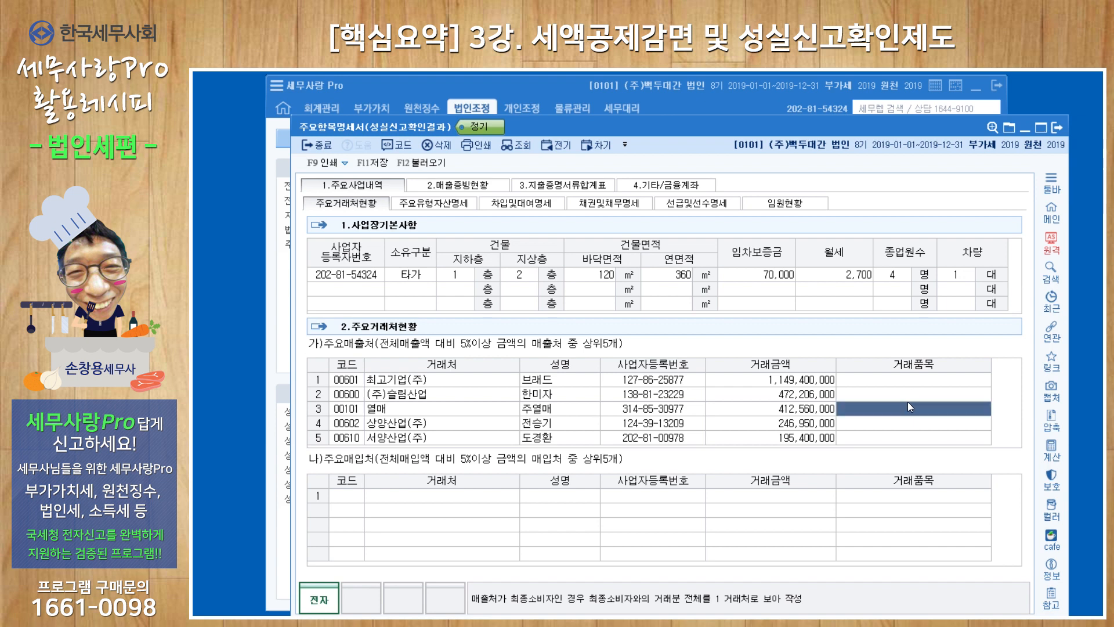
left_click(347, 496)
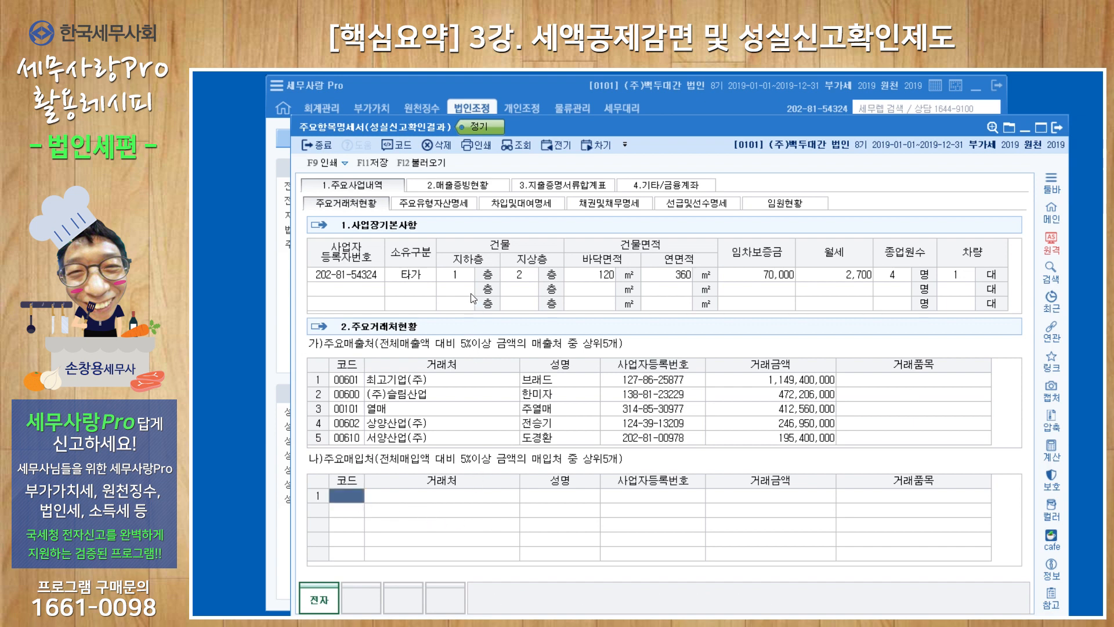
left_click(433, 167)
left_click(703, 408)
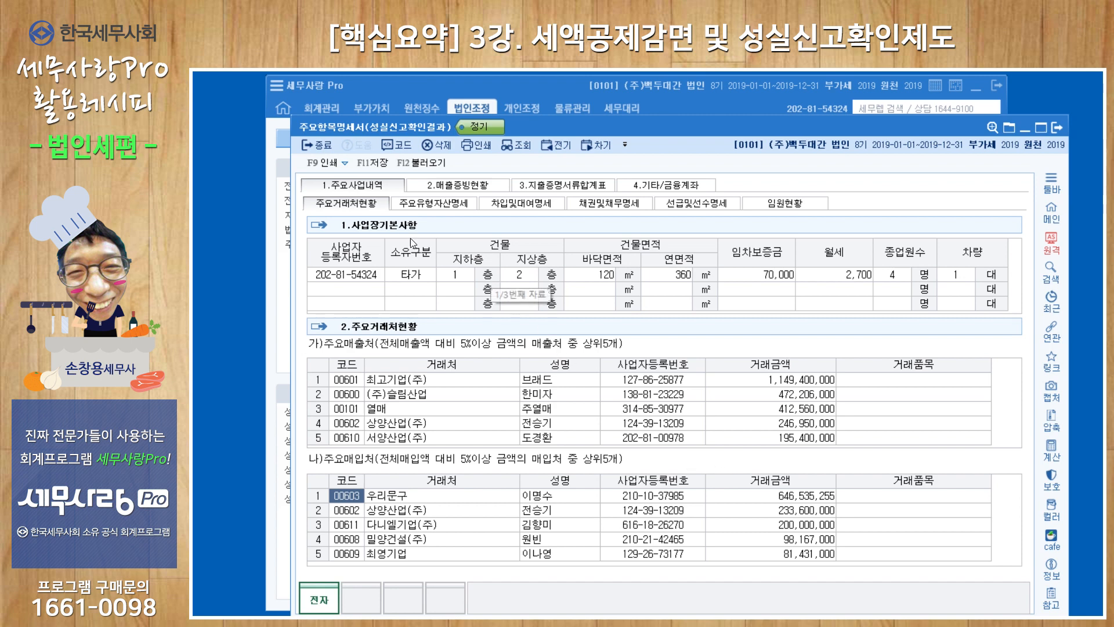
Load assets of at least 5,000만원 into 주요유형자산명세 for 건설용장비, 건물 and 비품, and check their 취득가액
left_click(455, 211)
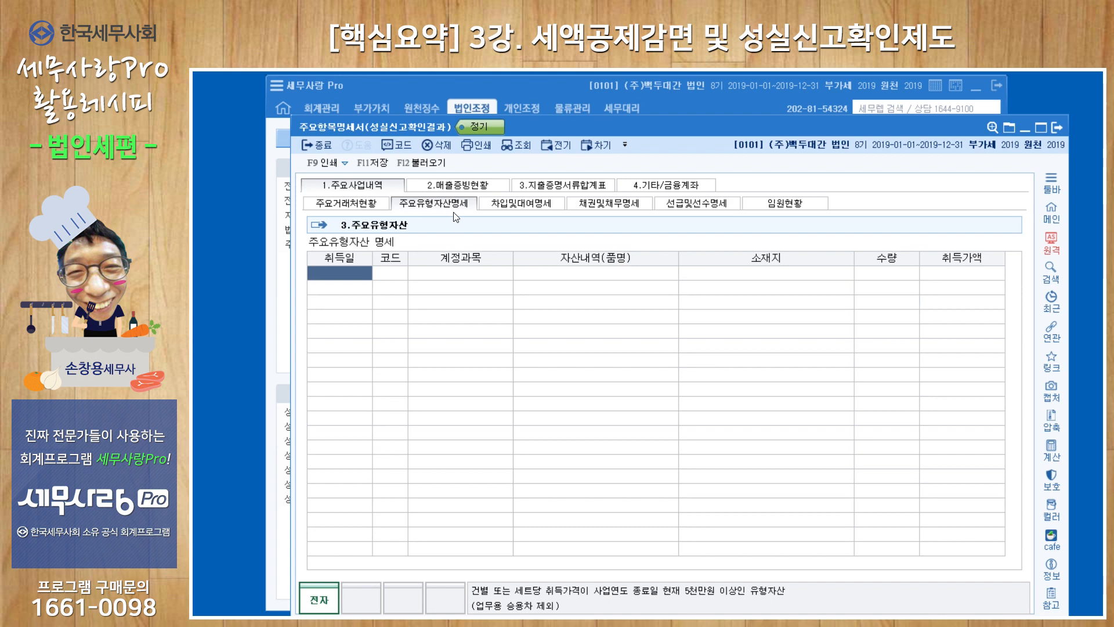
left_click(421, 162)
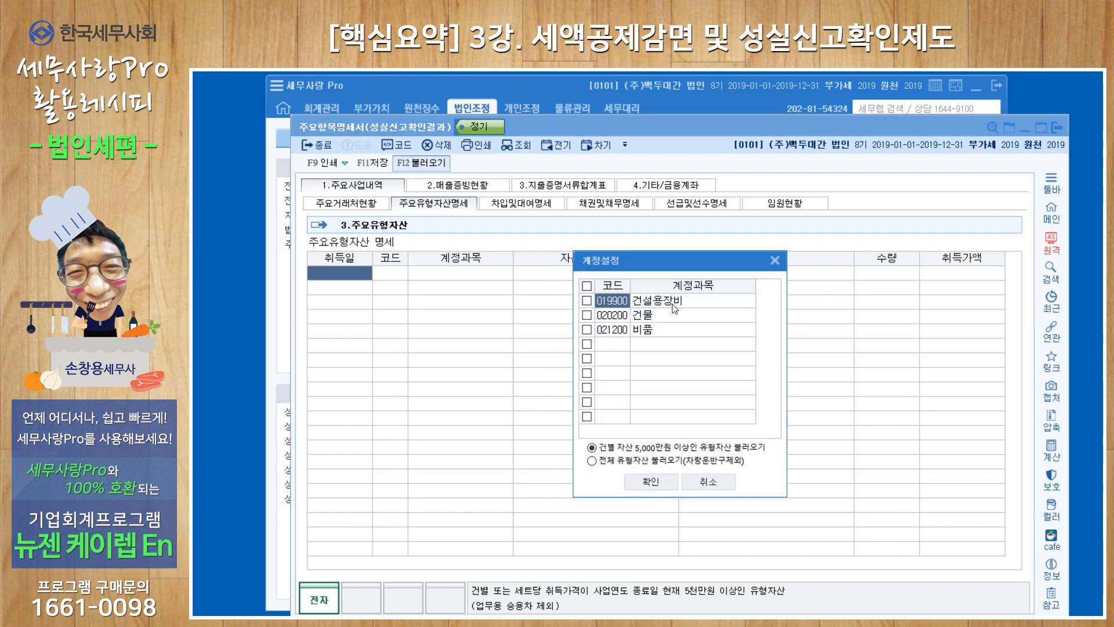
left_click(586, 301)
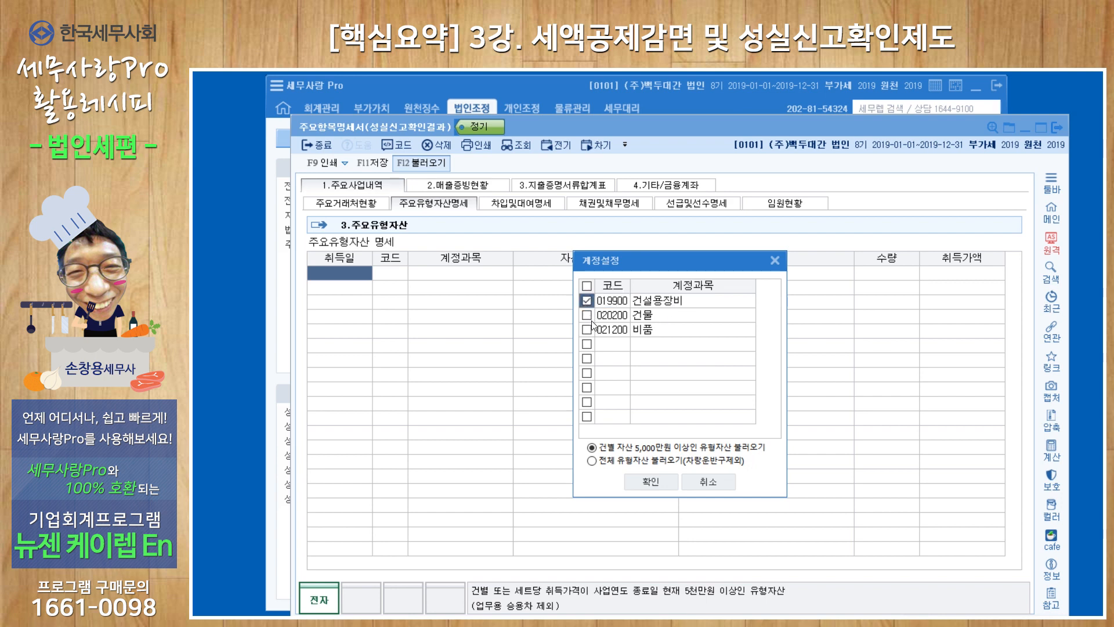
left_click(587, 315)
left_click(587, 330)
left_click(651, 481)
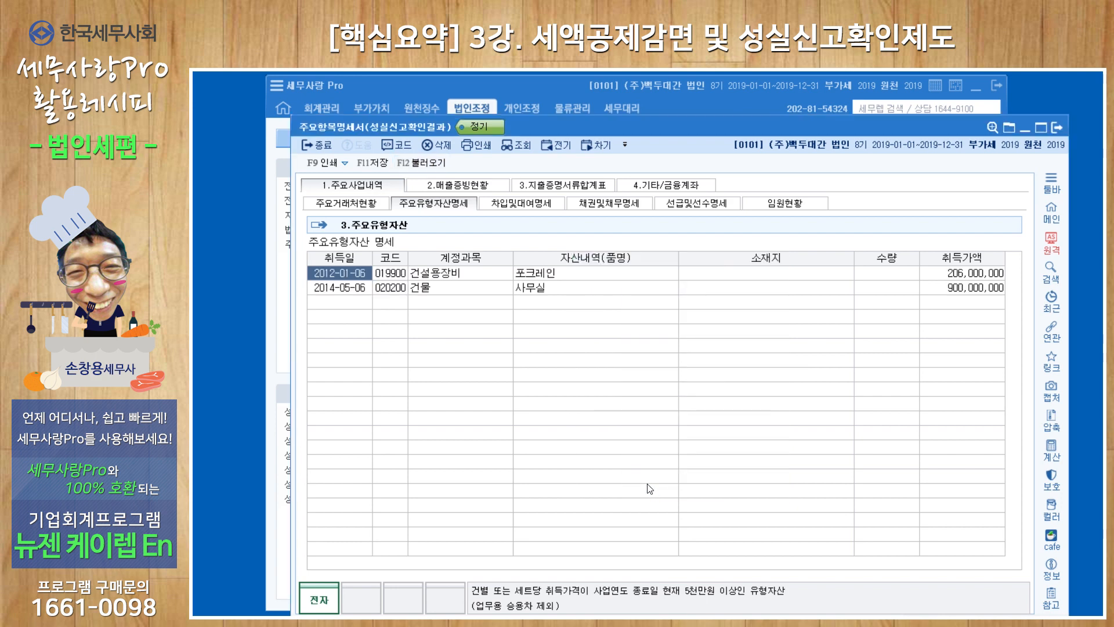
left_click(959, 290)
left_click(965, 276)
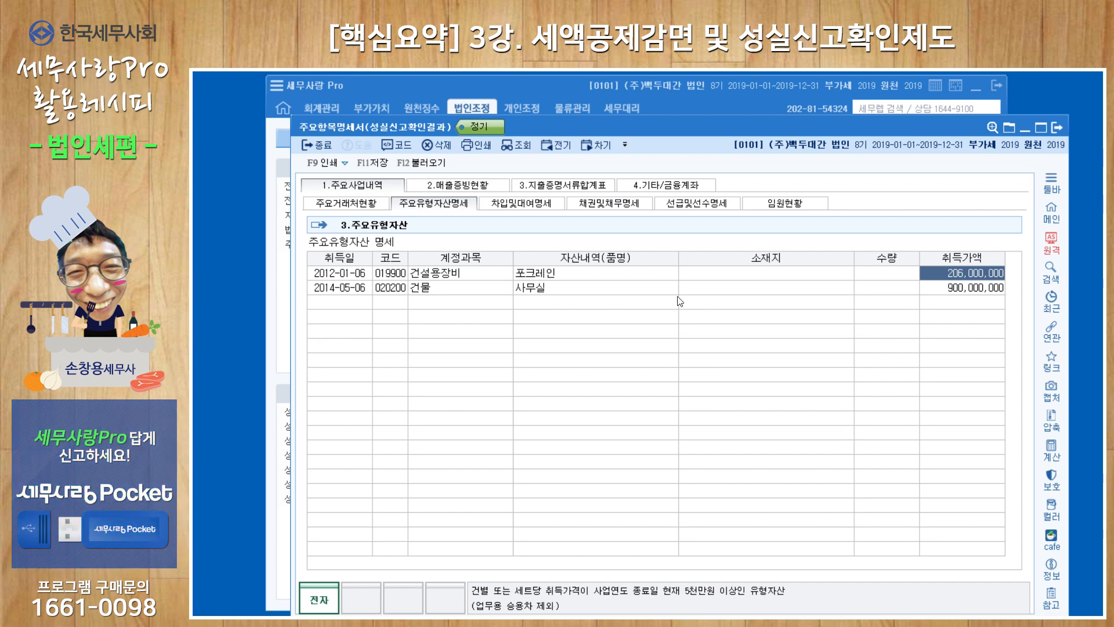
Load 외화장기차입금 and 단기차입금 into 차입금 및 지급이자 명세, and check the 차입일, 차입금 용도 and 연간지급이자 fields
left_click(534, 205)
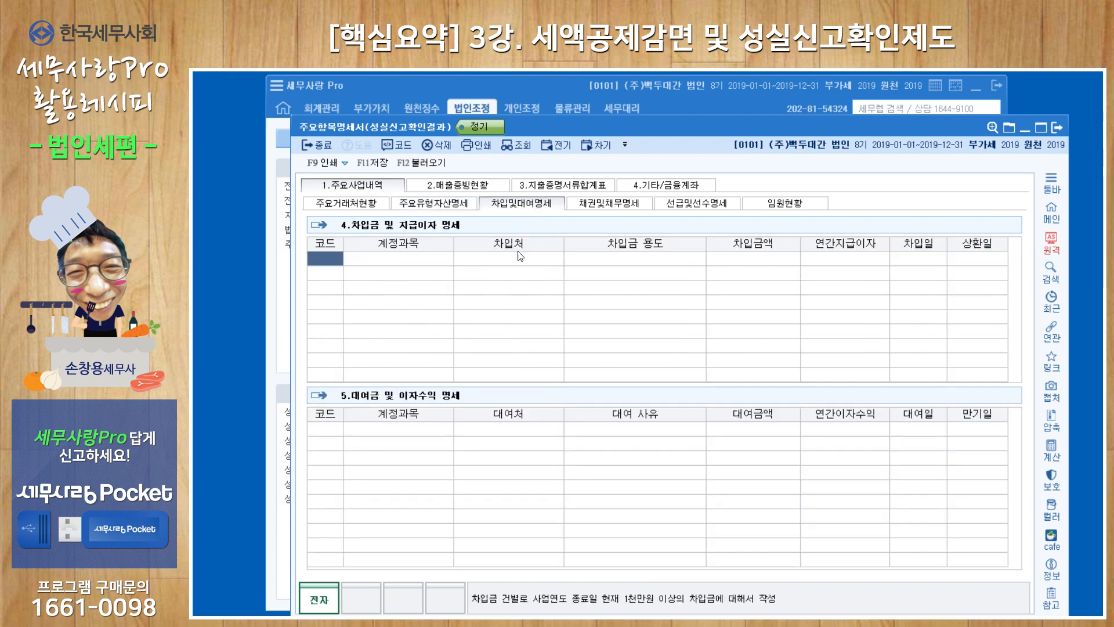
left_click(430, 164)
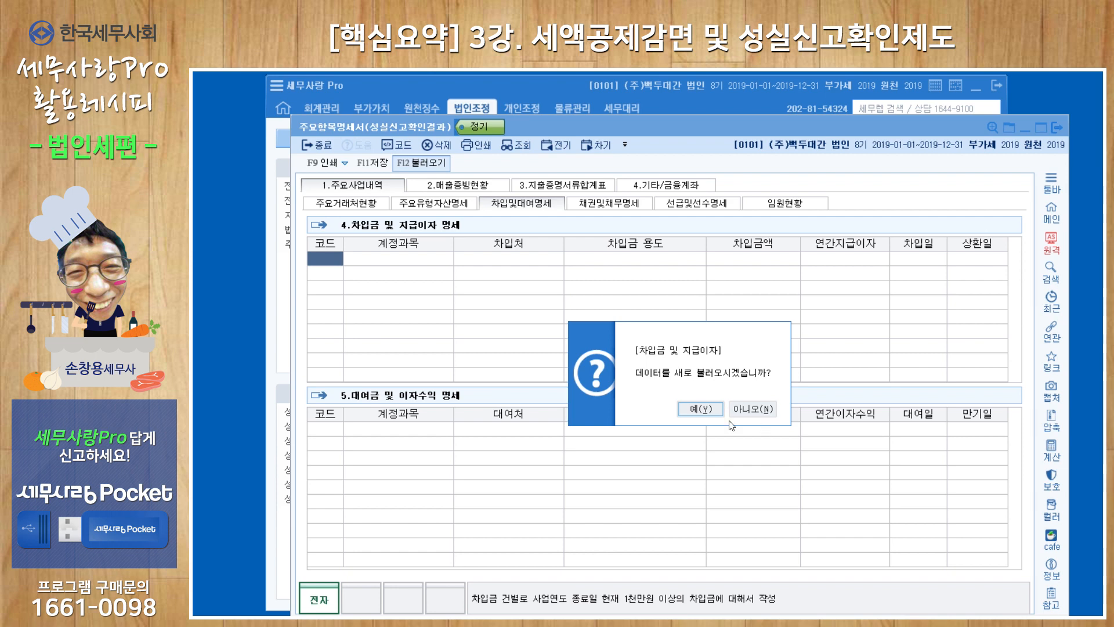
left_click(679, 403)
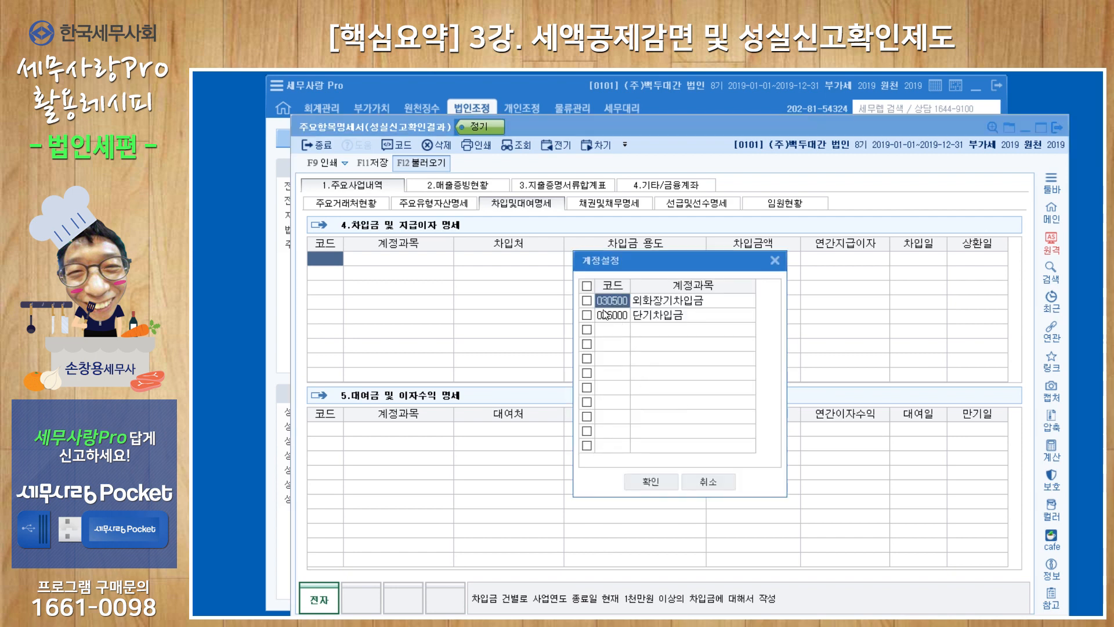
left_click(587, 301)
left_click(587, 315)
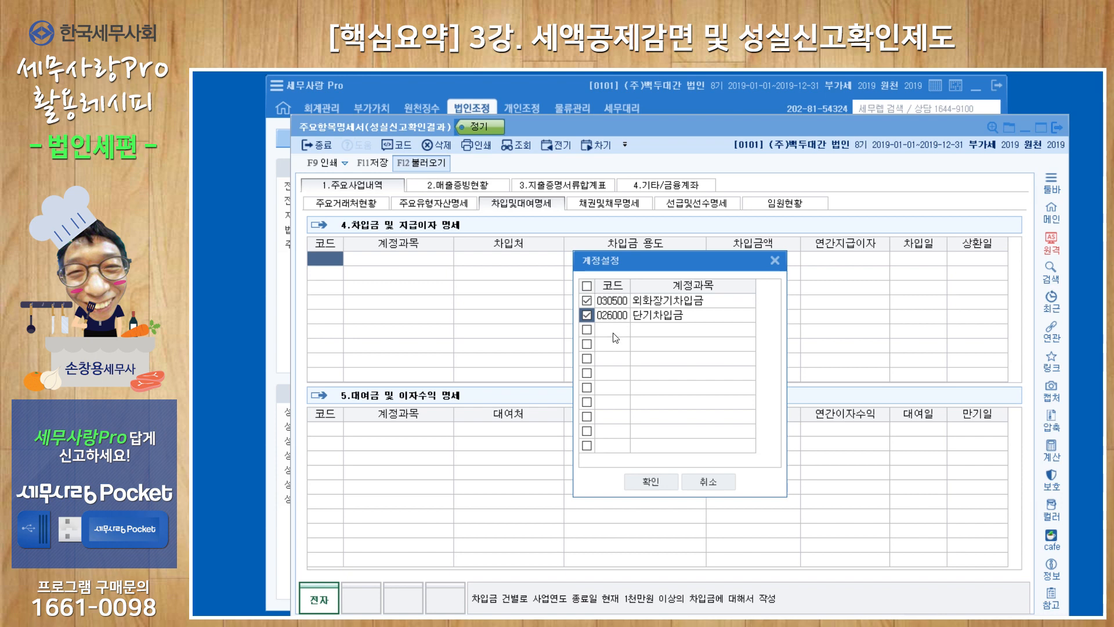
left_click(659, 490)
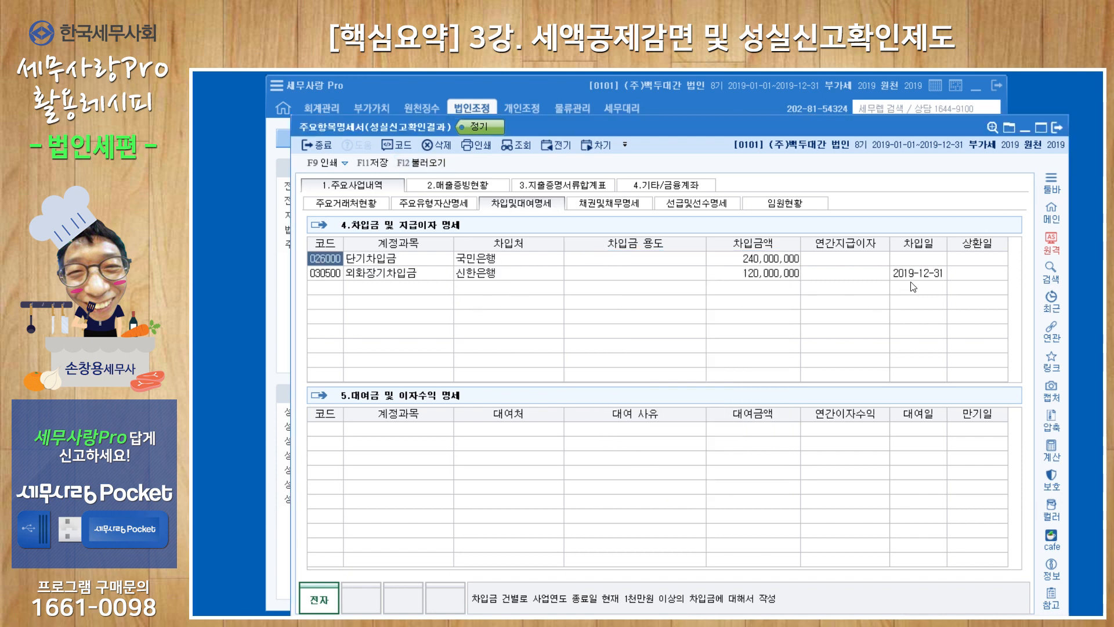
left_click(922, 259)
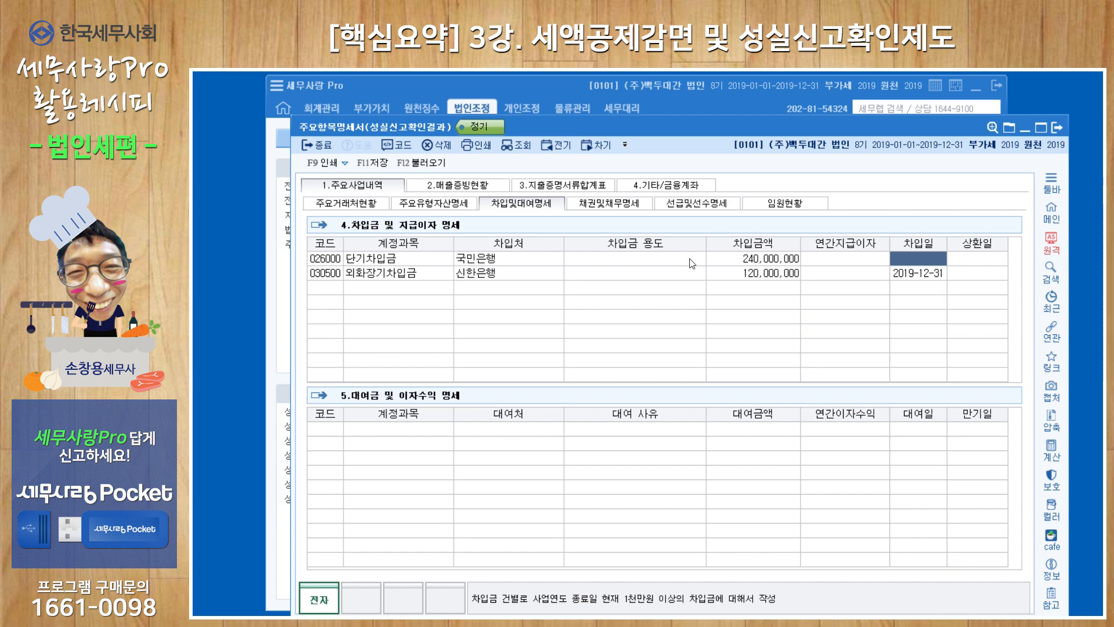
left_click(650, 258)
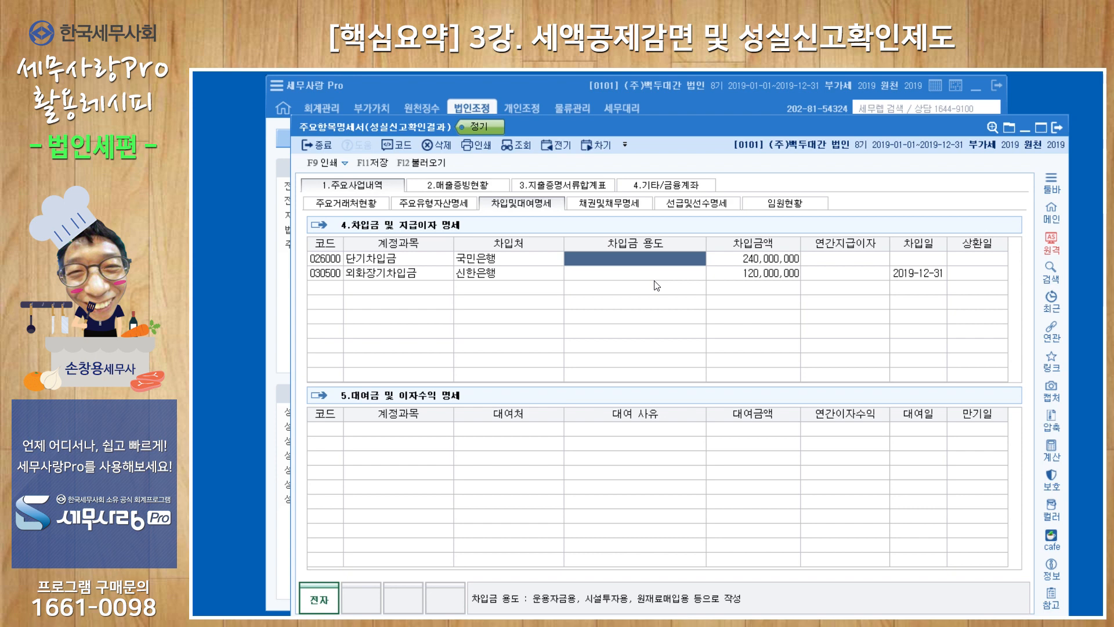
left_click(809, 261)
left_click(827, 274)
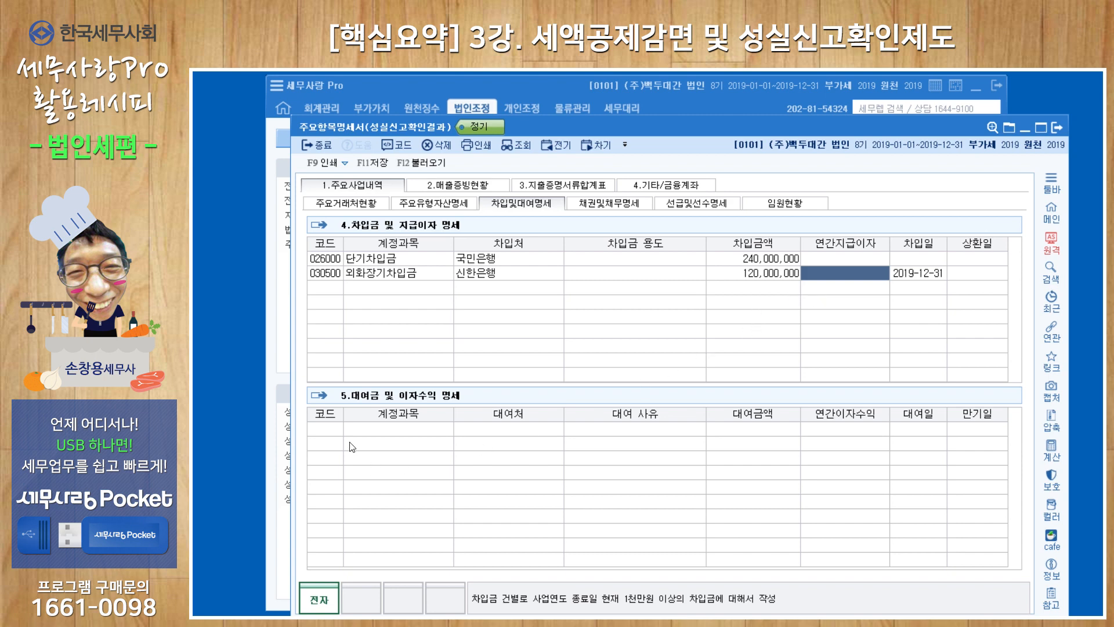
Load fresh data for the 장기대여금 account into 대여금 및 이자수익 명세
left_click(337, 433)
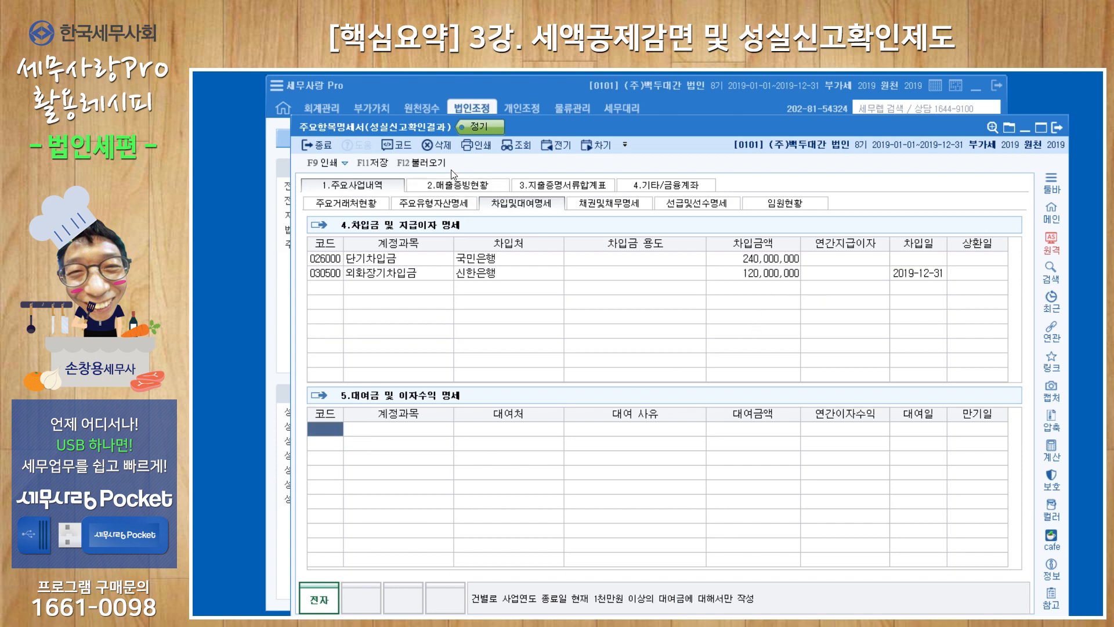
left_click(433, 165)
left_click(700, 413)
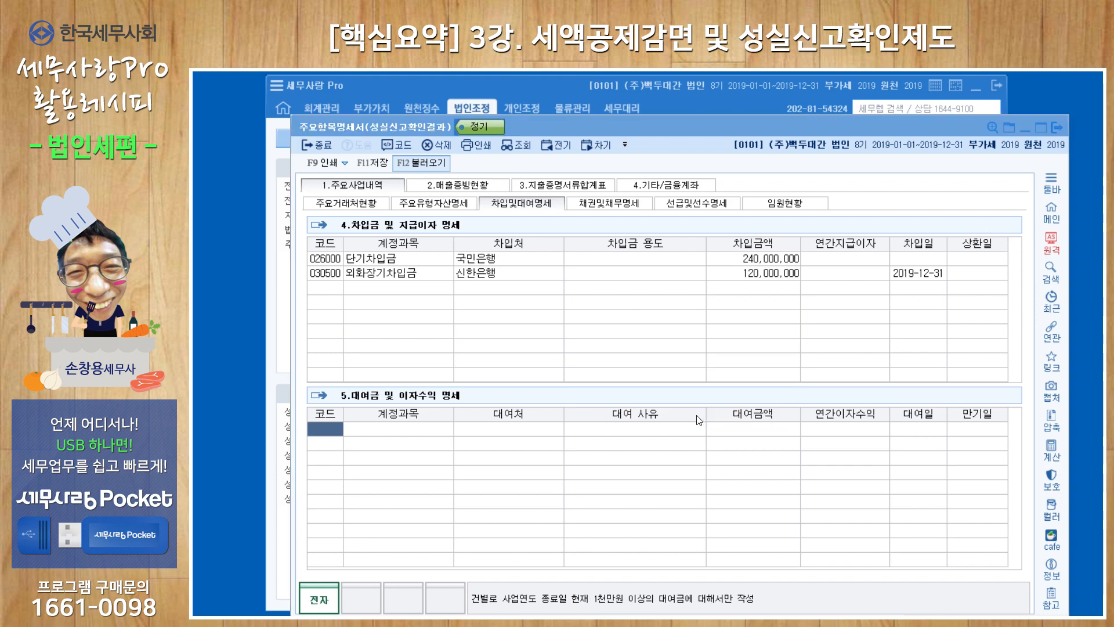
left_click(587, 301)
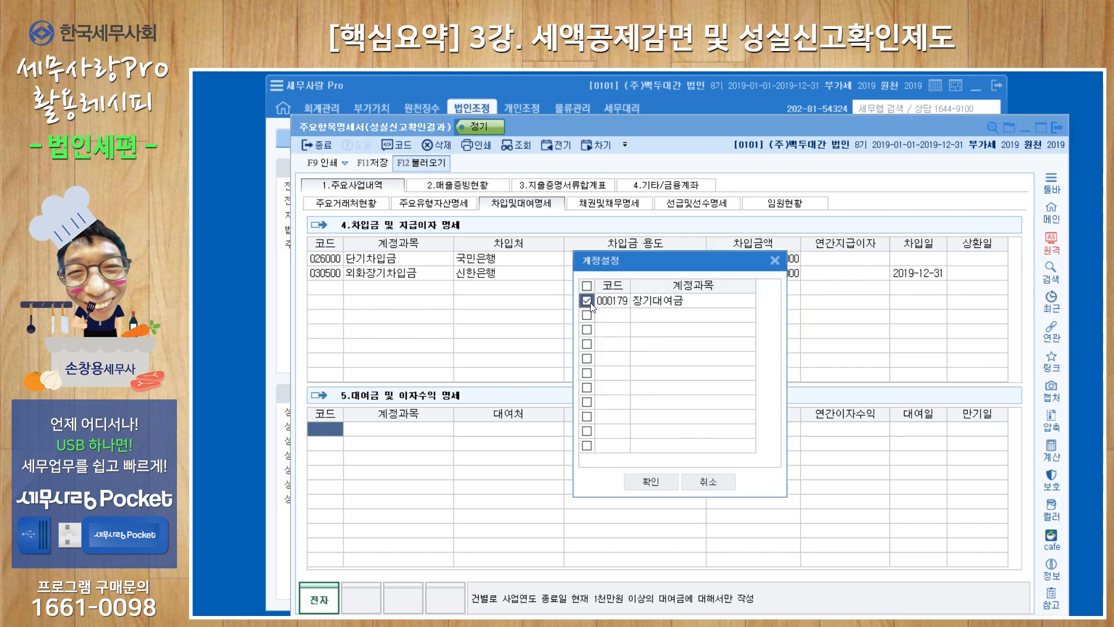
left_click(651, 483)
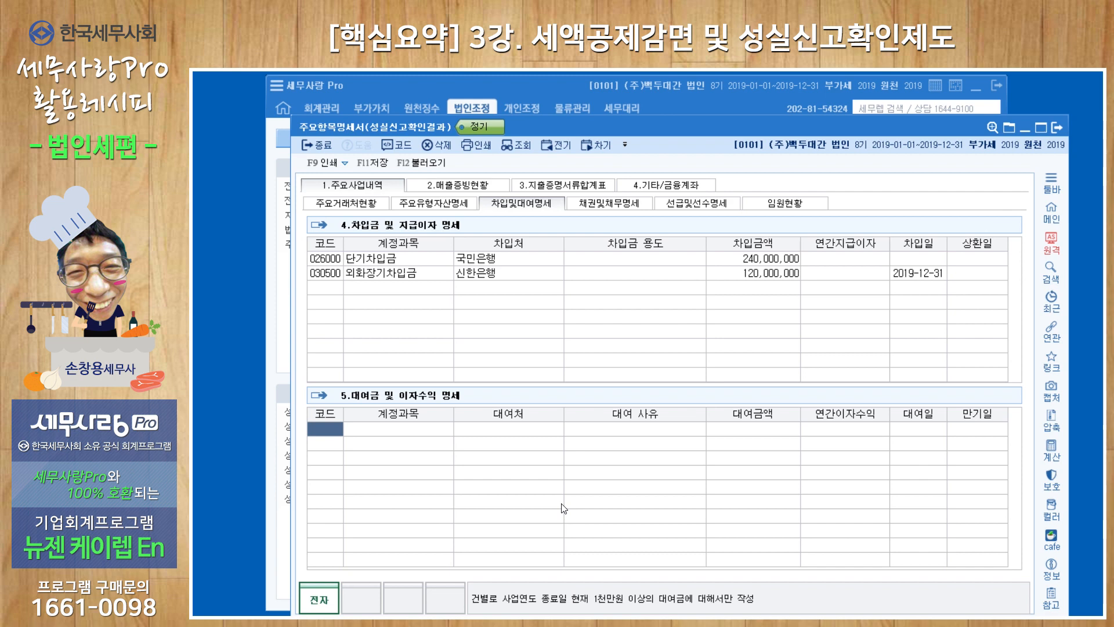
Load fresh data for all listed receivable accounts, from 외상매출금 to 장기받을어음, into 매출채권 명세 of 채권및채무명세
left_click(620, 206)
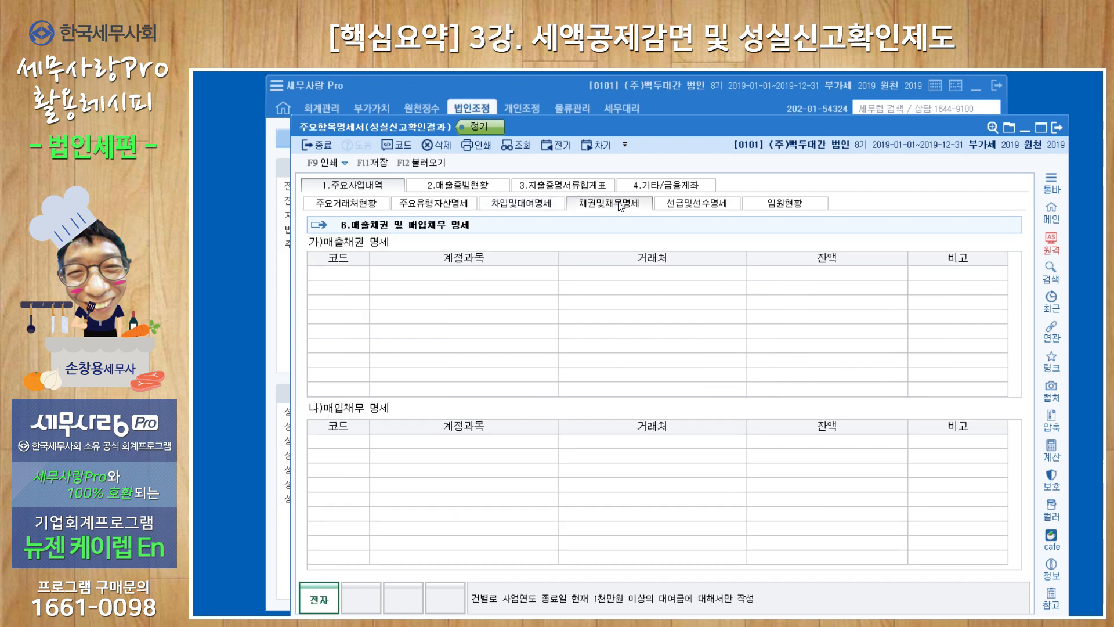
left_click(422, 167)
left_click(696, 411)
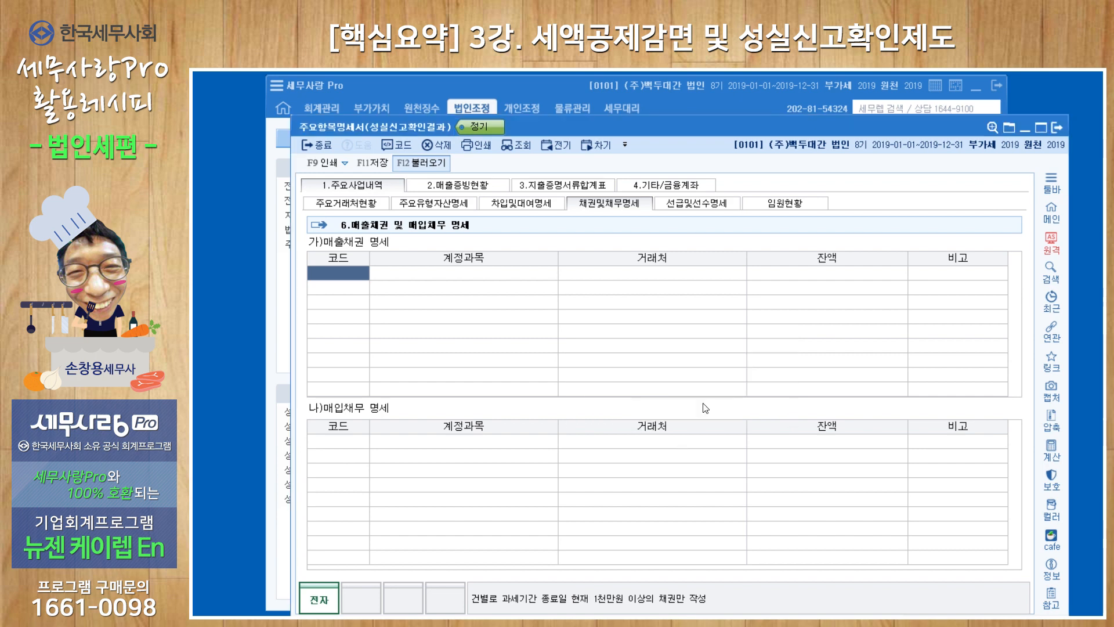
left_click(587, 286)
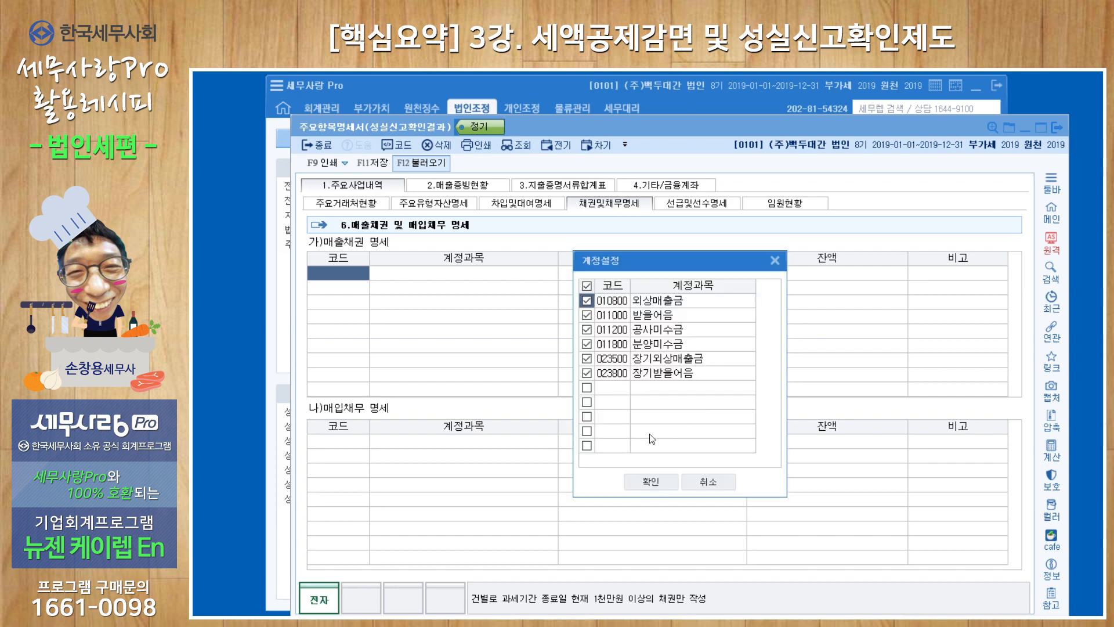
left_click(663, 481)
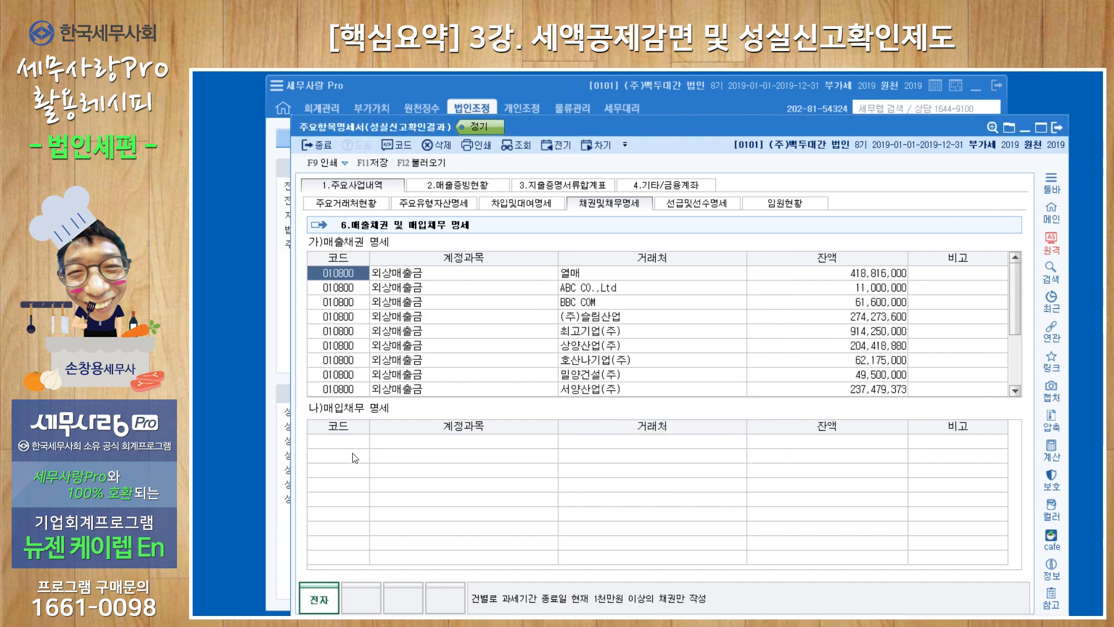
Load fresh data for 외상매입금, 지급어음 and 장기성지급어음 into 매입채무 명세
left_click(422, 165)
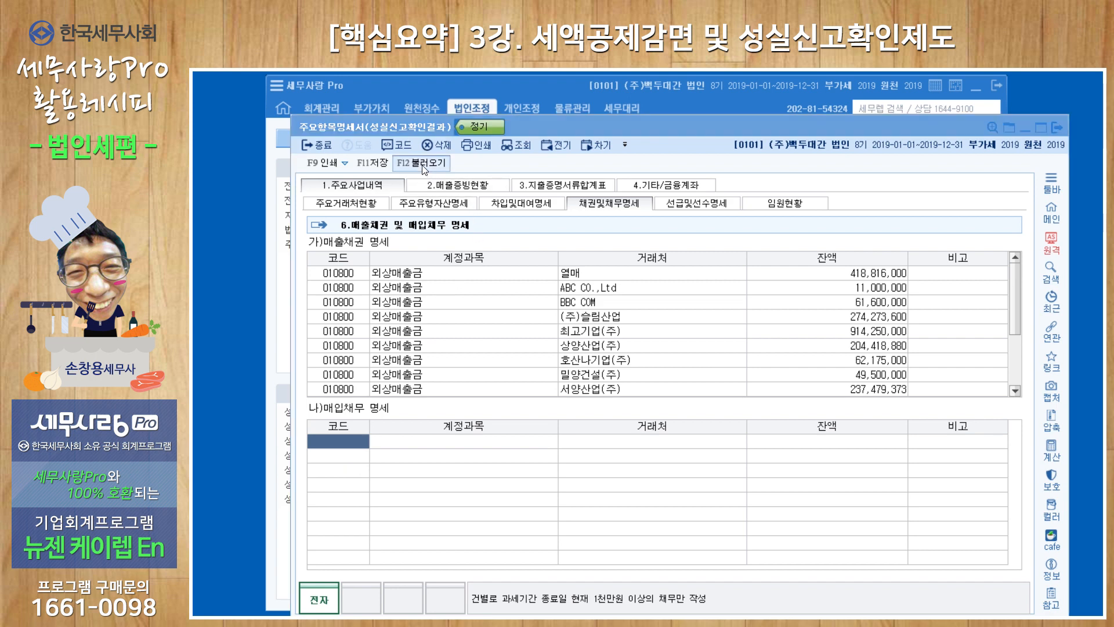
left_click(697, 408)
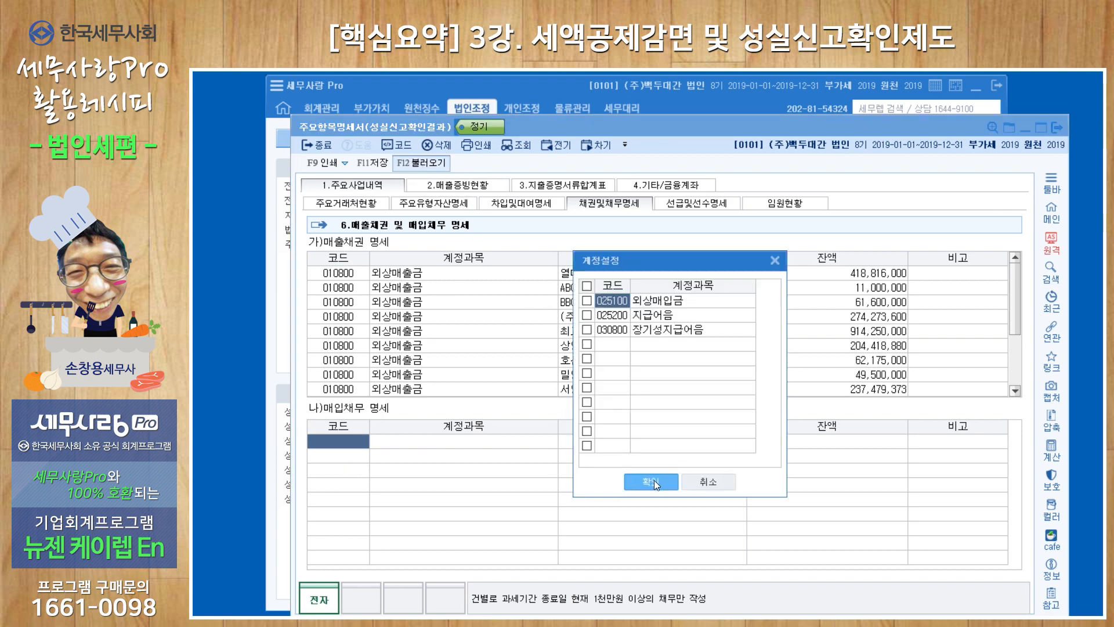
left_click(587, 300)
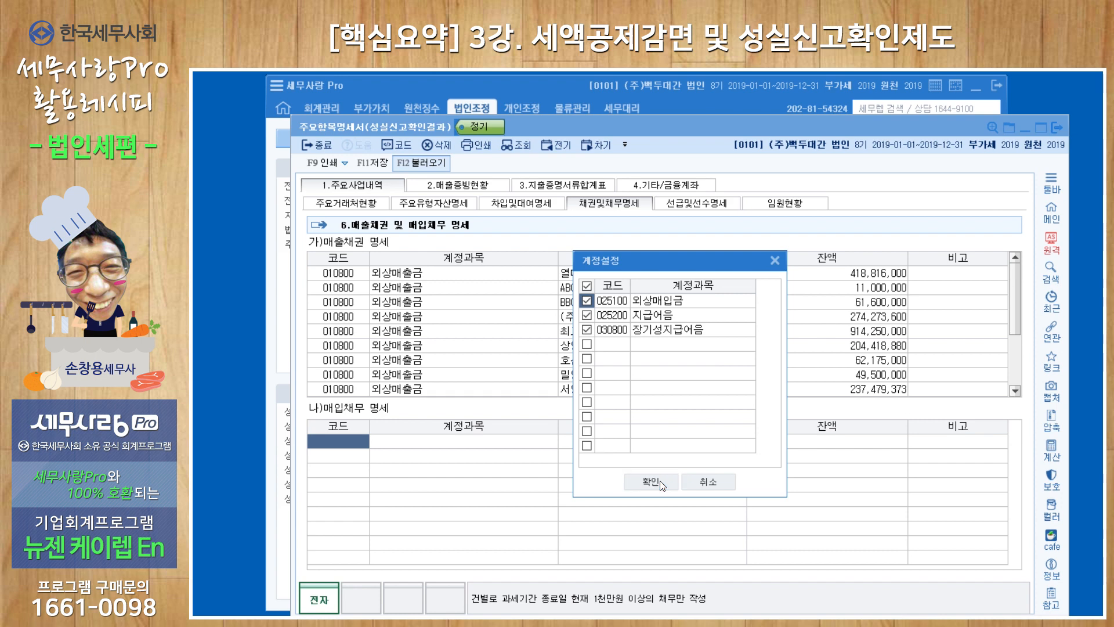
left_click(660, 480)
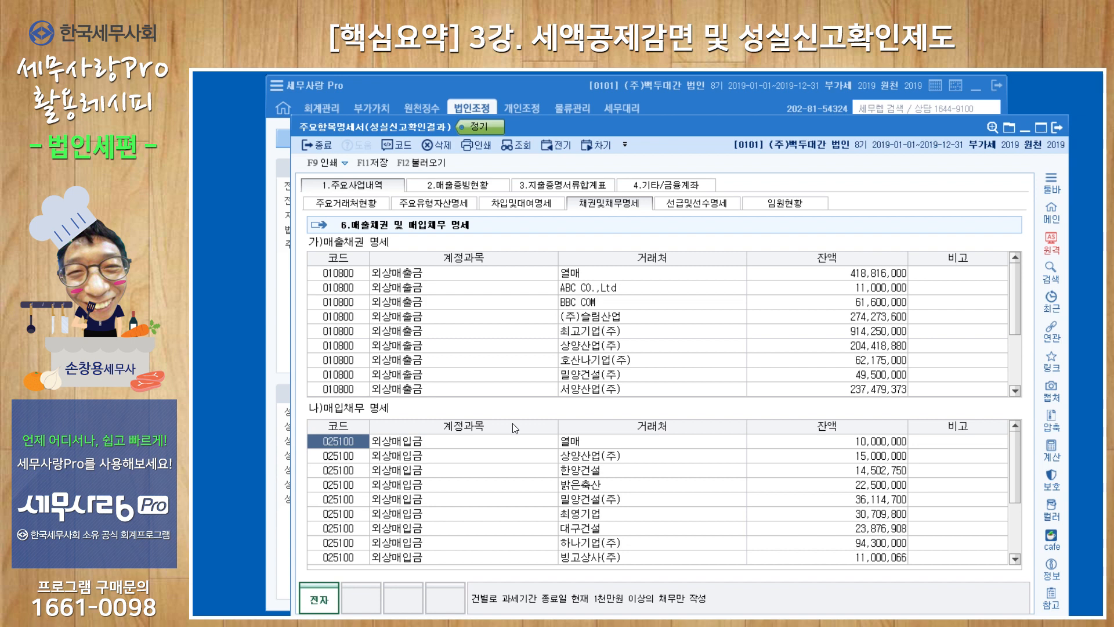
Load fresh 선급금 account data into 선급금 명세 of 선급및선수명세
left_click(695, 207)
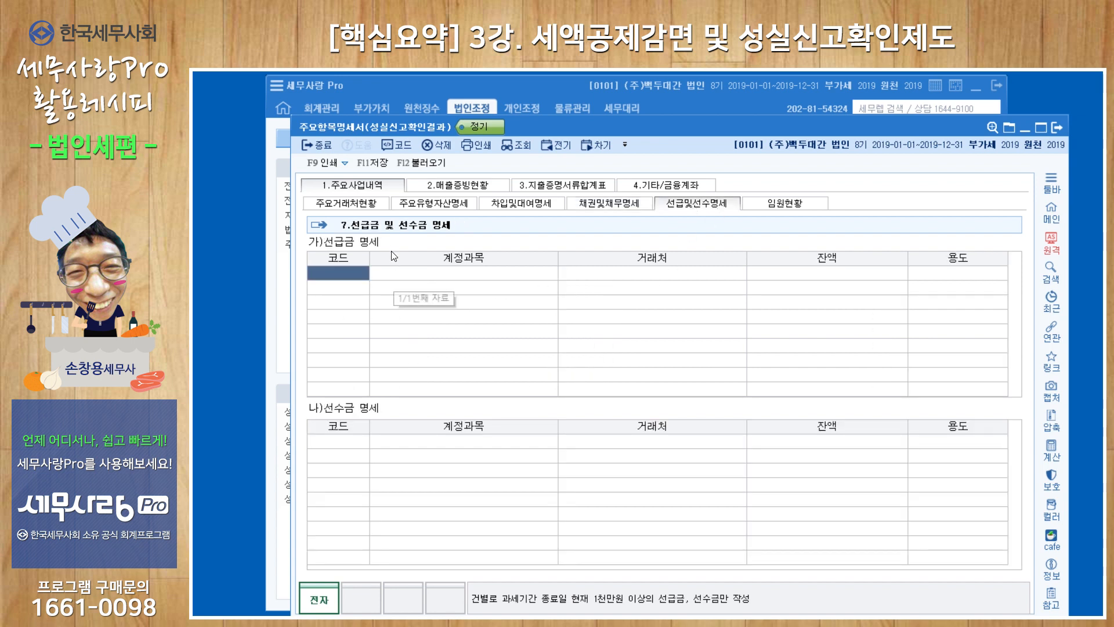
left_click(423, 164)
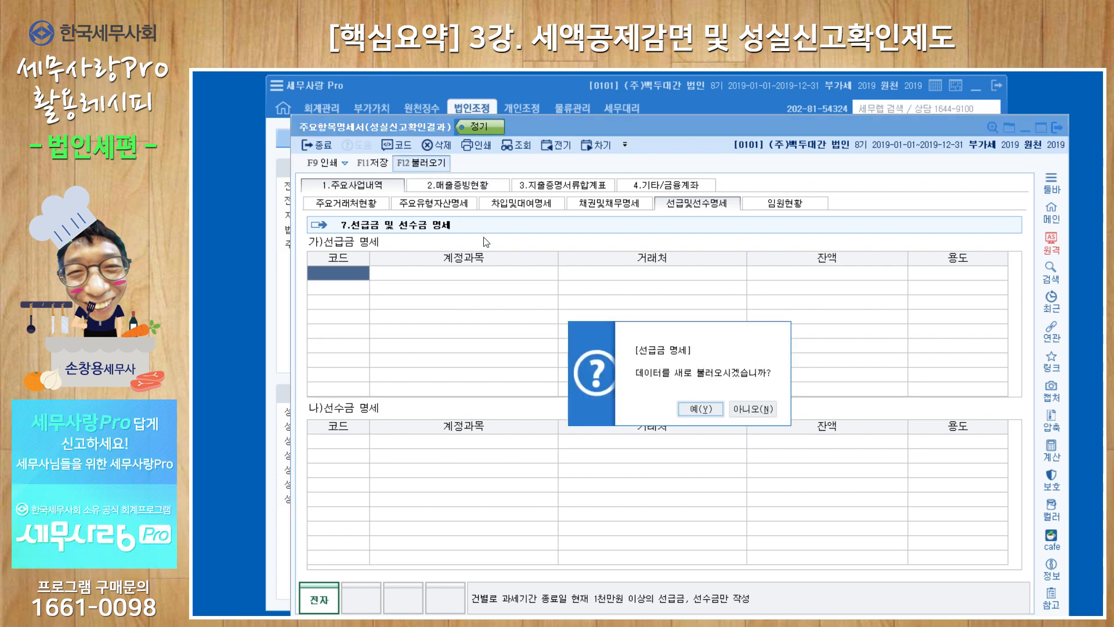
left_click(690, 410)
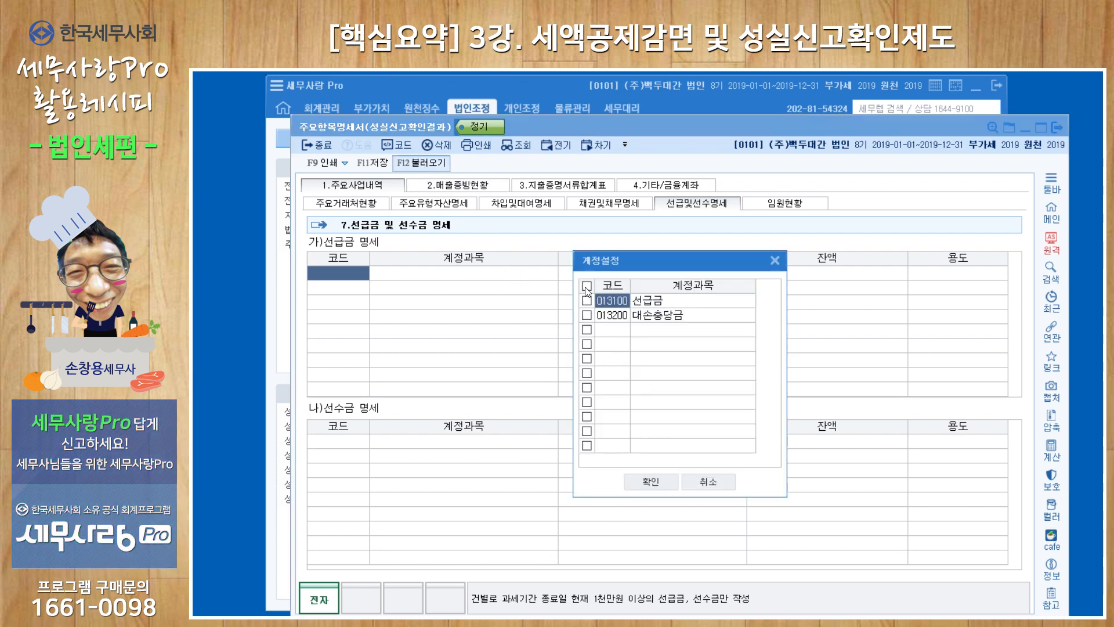
left_click(648, 480)
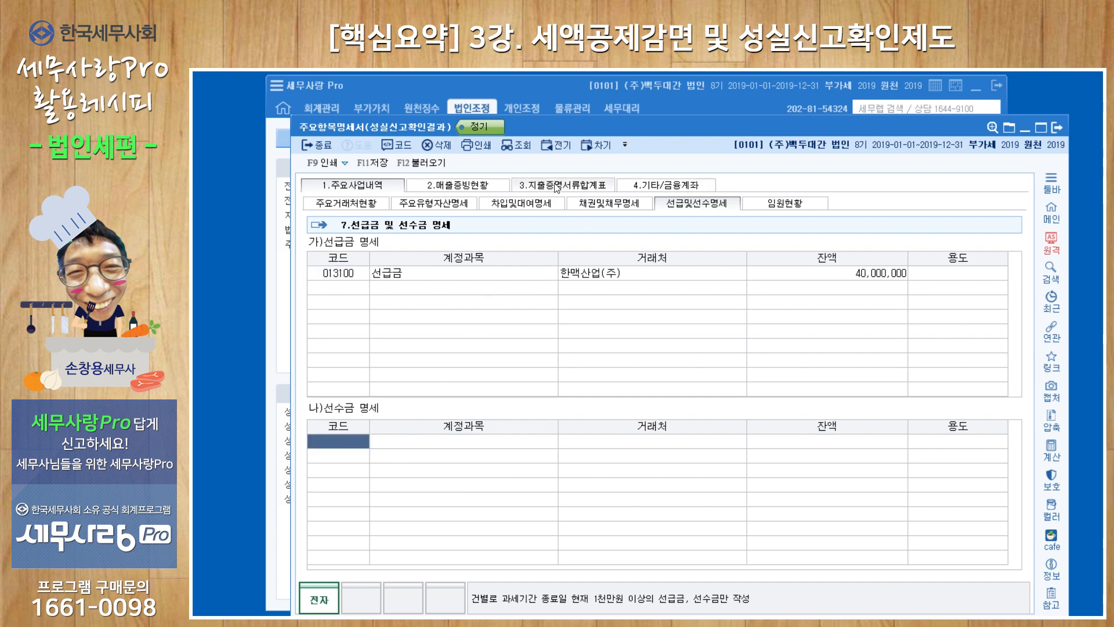
Load fresh data for 선수금, 공사선수금 and 분양선수금 into 선수금 명세, and open 임원현황
left_click(428, 163)
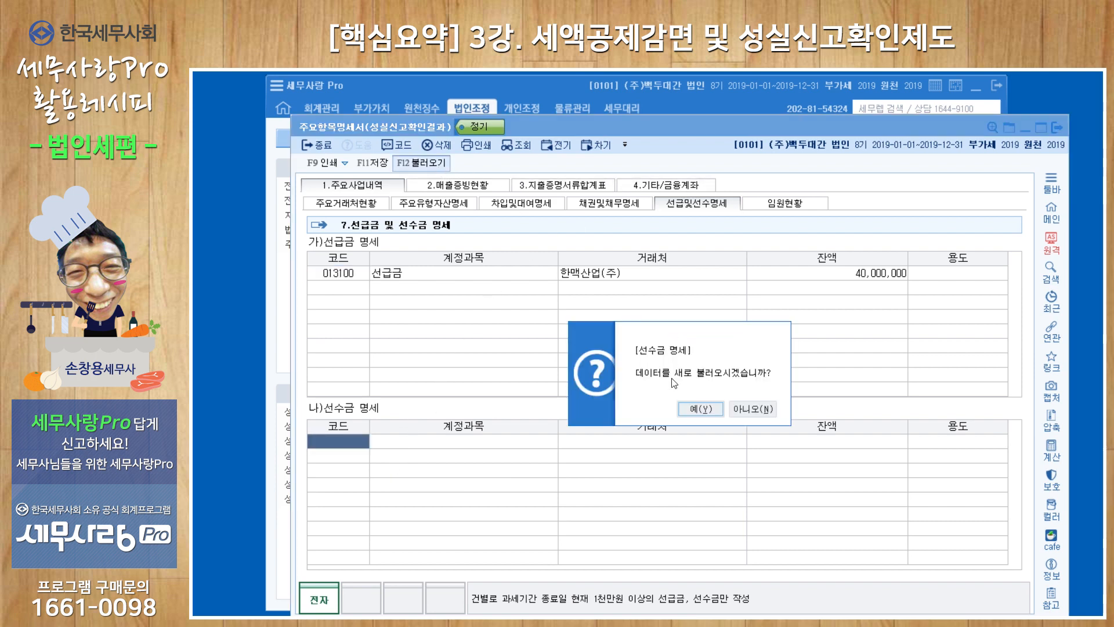
left_click(694, 409)
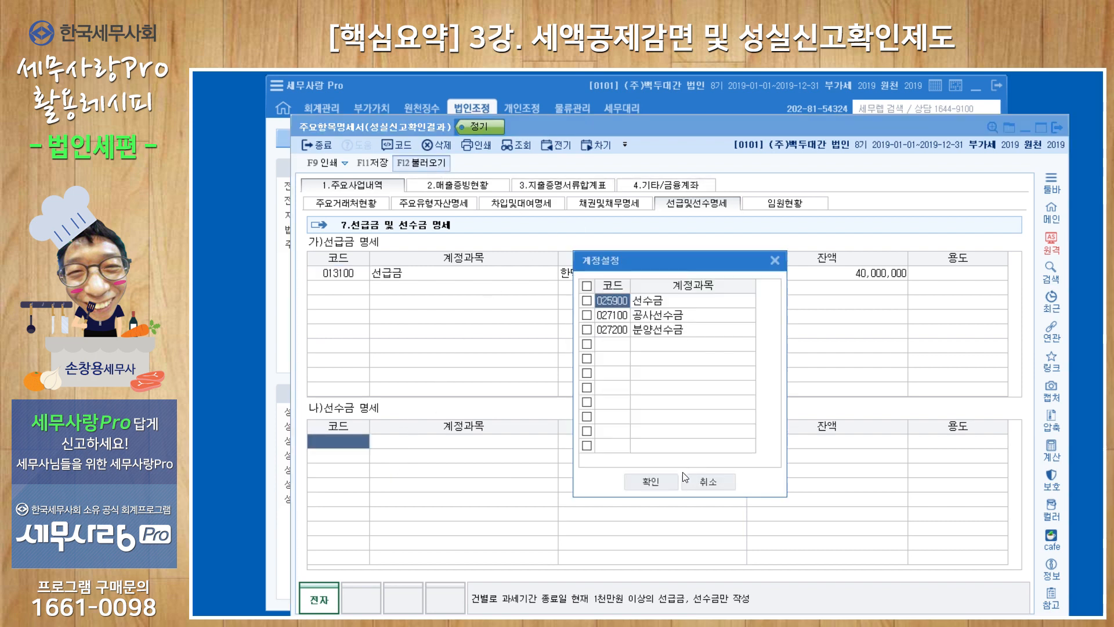
left_click(586, 286)
left_click(648, 481)
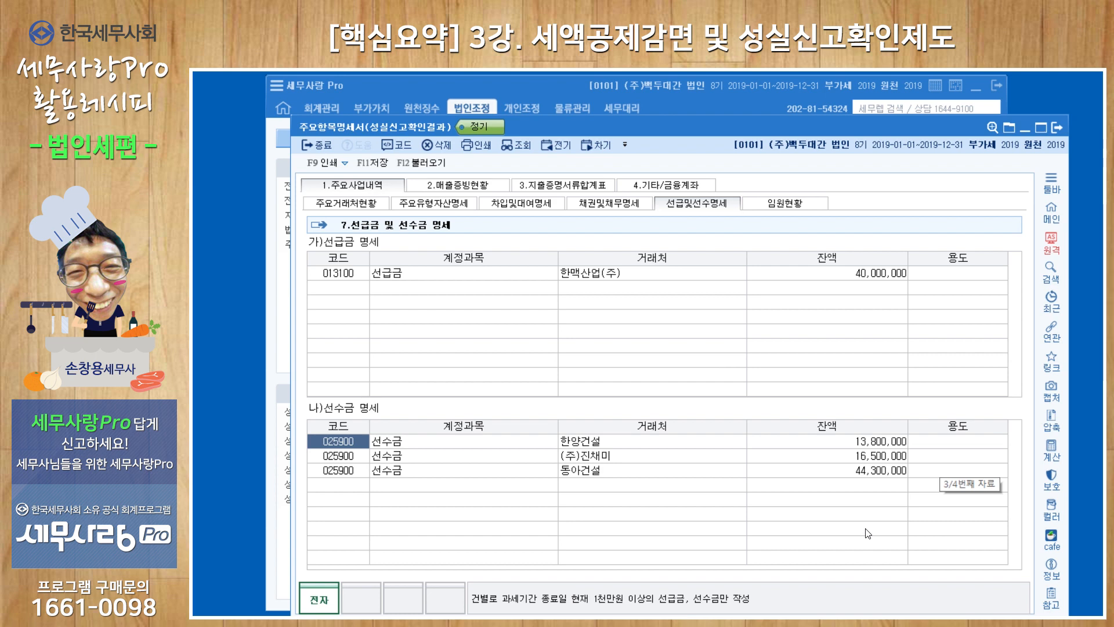
left_click(781, 203)
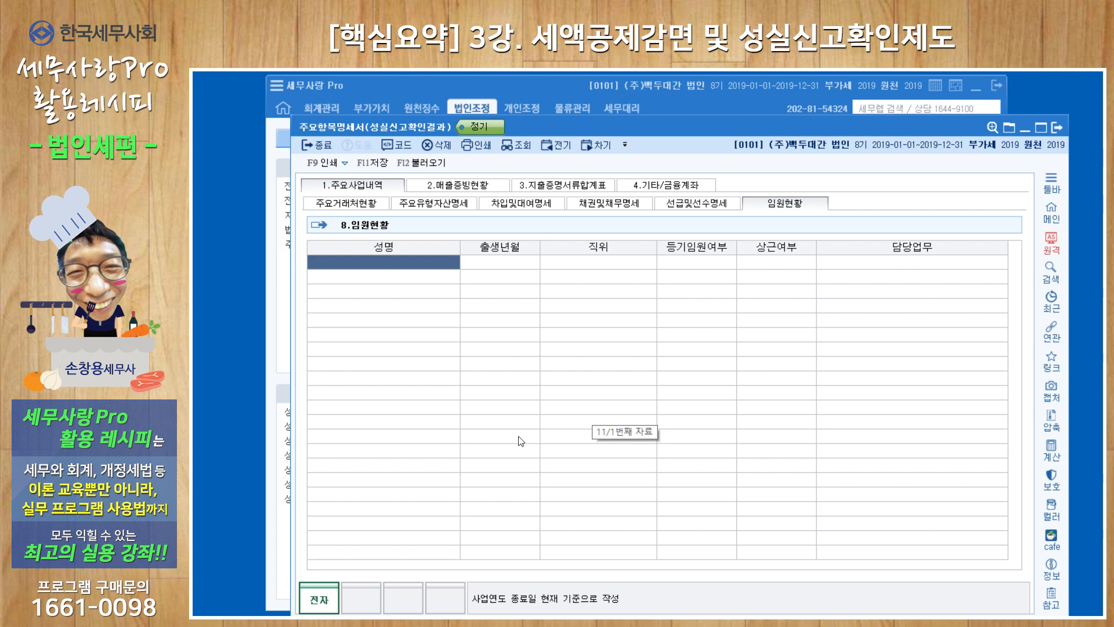
Load fresh data into 매출증빙발행현황, and show the 종류 choices for 특수관계인에게 지출한 인건비 지급 명세
left_click(478, 189)
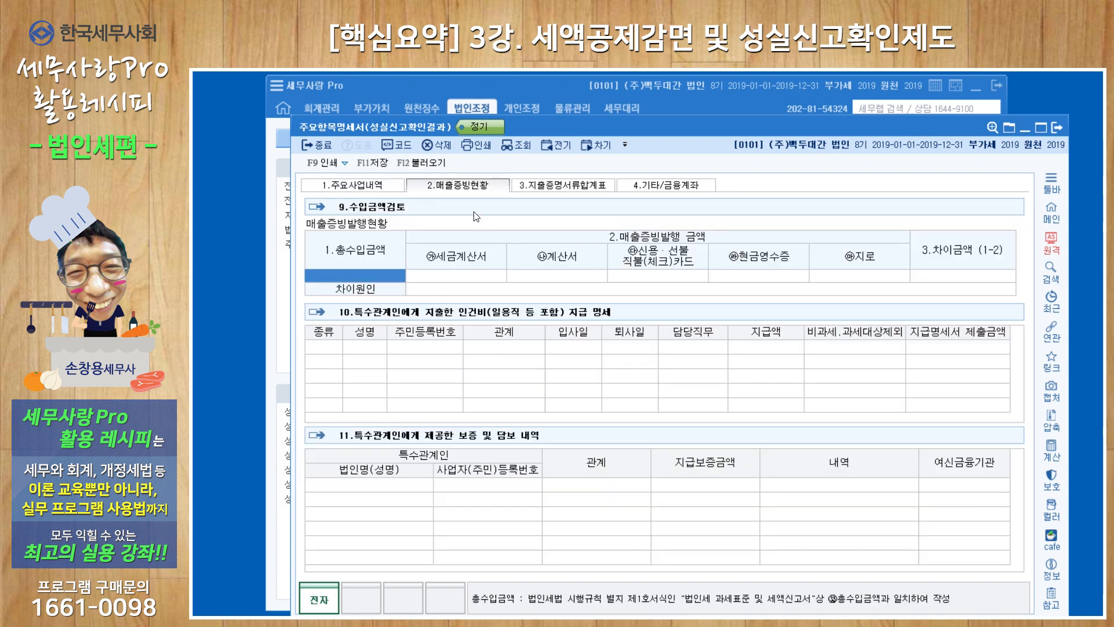
left_click(423, 165)
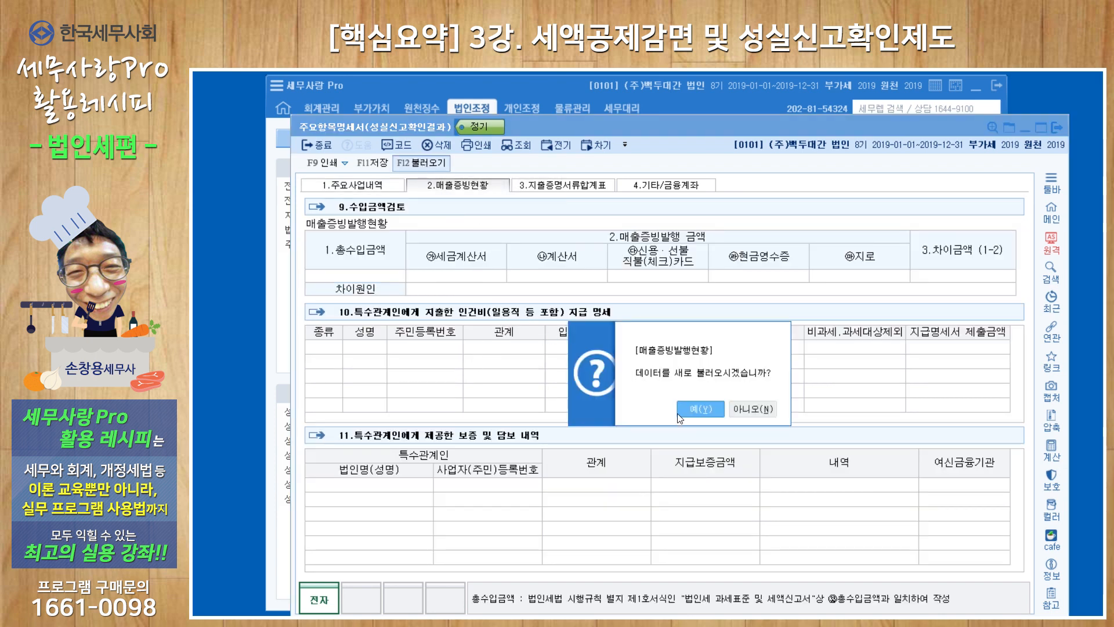
left_click(704, 411)
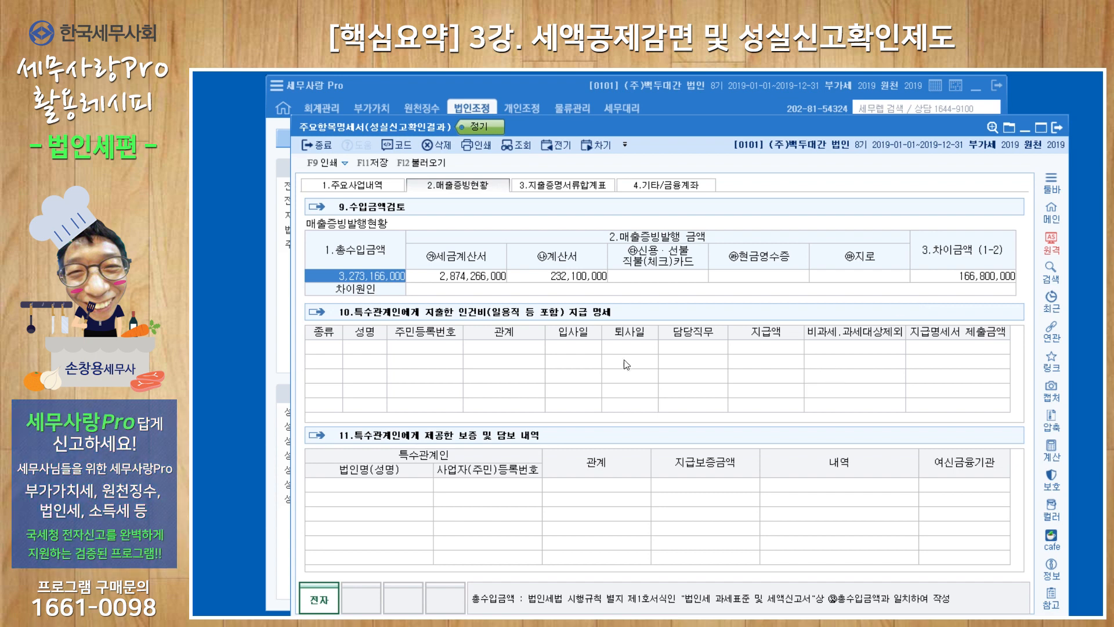
left_click(418, 349)
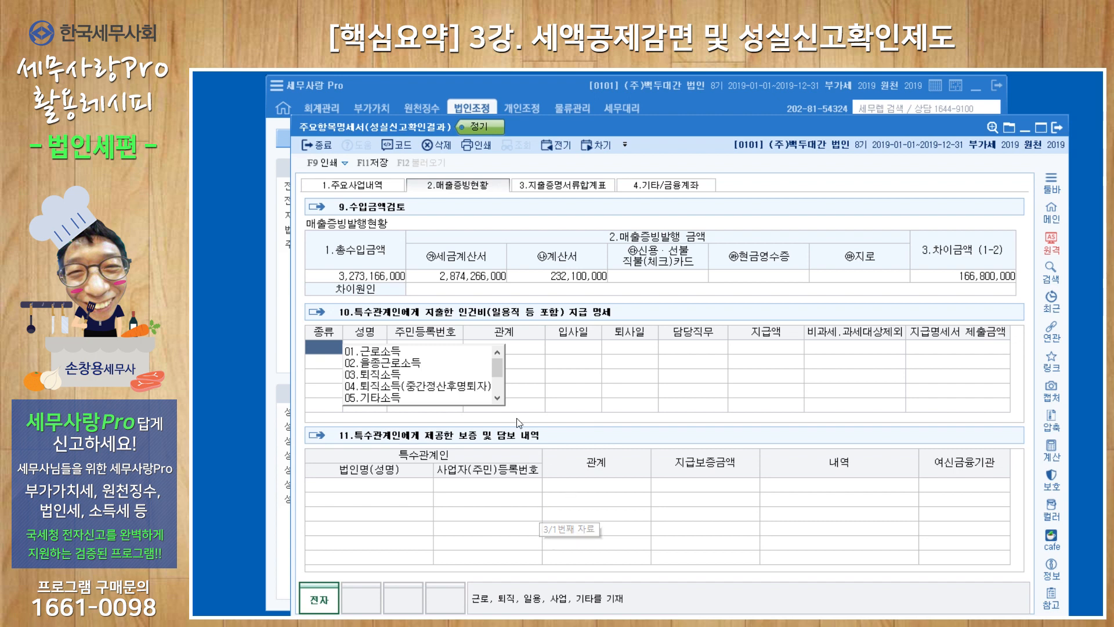
Load the standard financial statement data into 표준대차, 표준손익 and 부속명세서 of 지출증명서류합계표, reflecting 해당없음 items in 수취제외대상금액
left_click(582, 187)
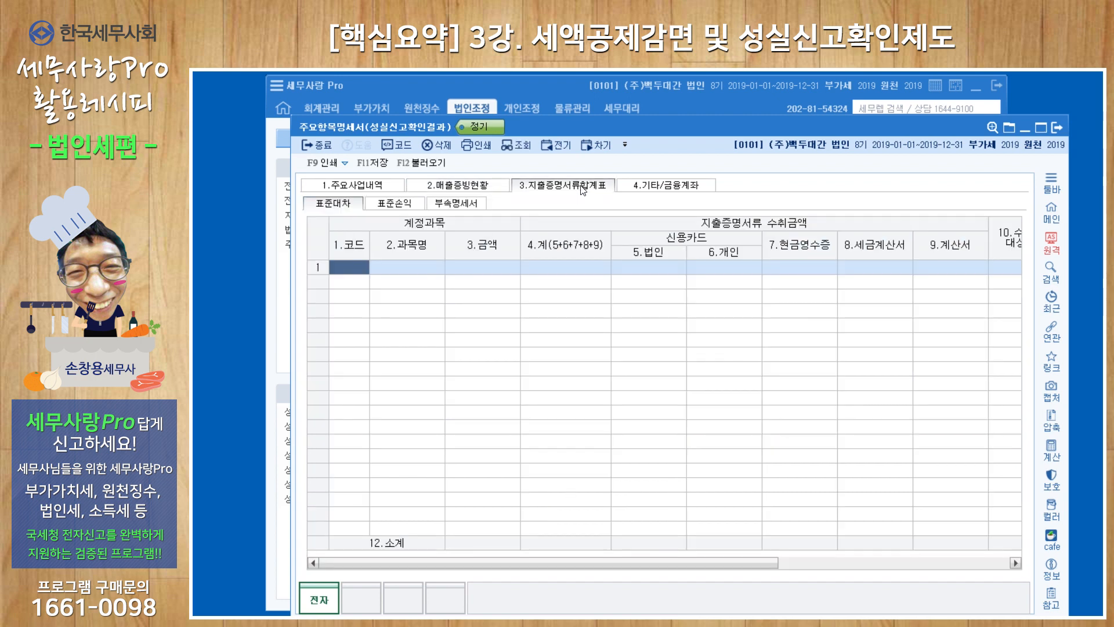
left_click(430, 166)
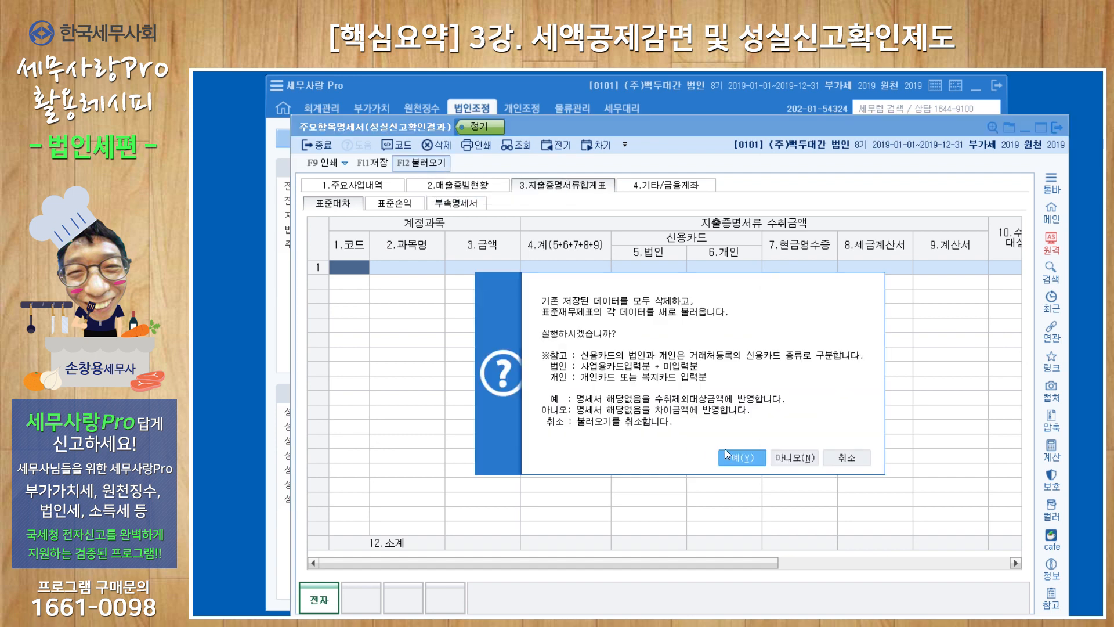
left_click(741, 458)
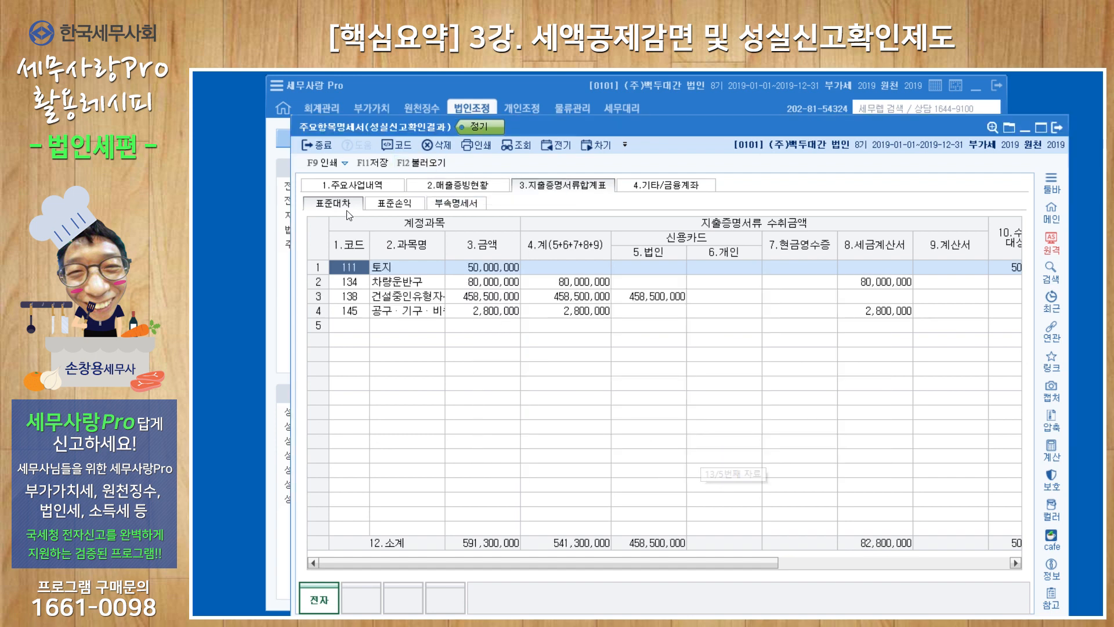
left_click(390, 204)
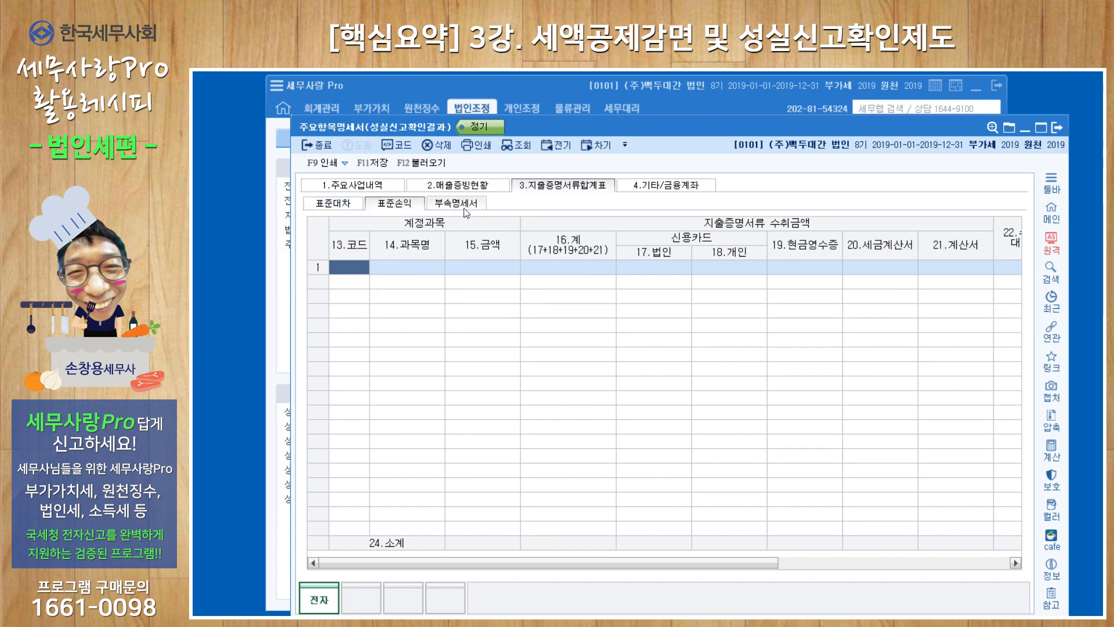
left_click(429, 163)
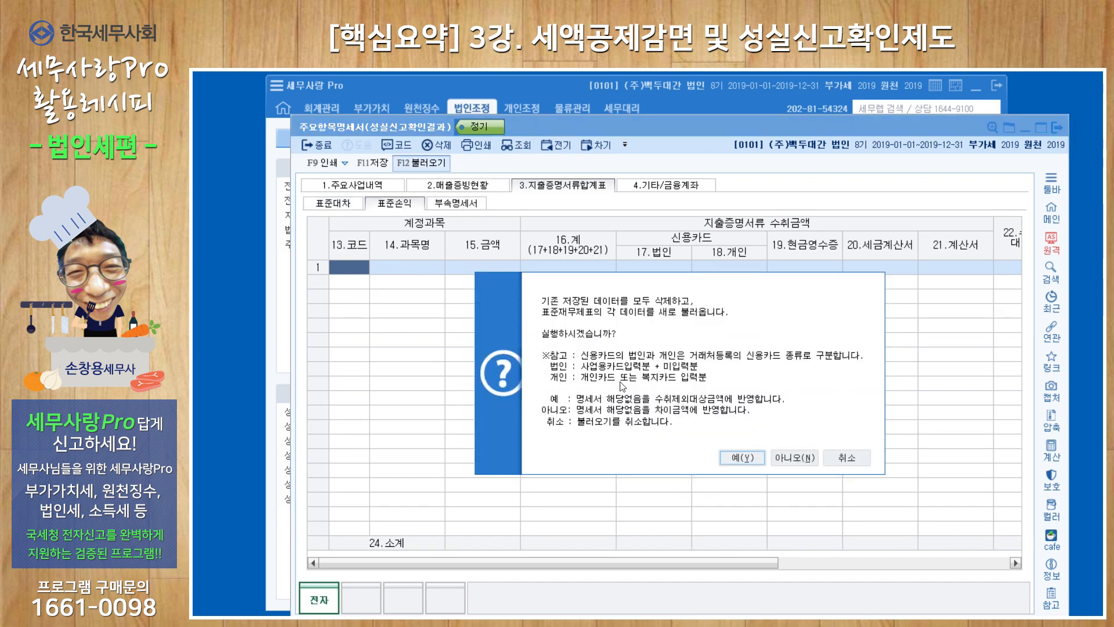
left_click(732, 458)
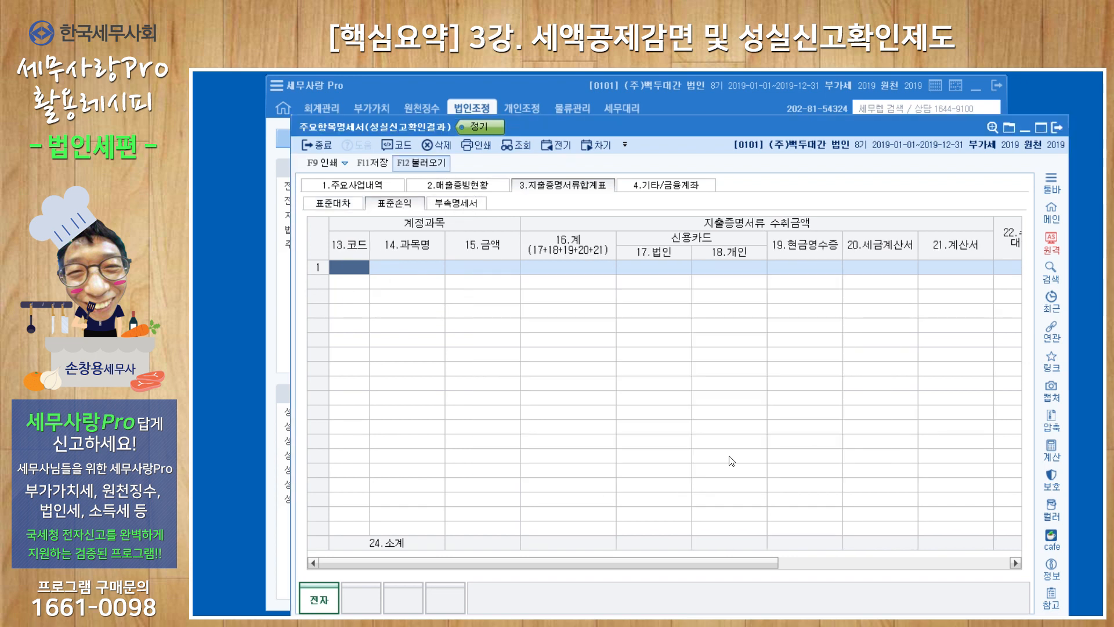
left_click(457, 205)
left_click(422, 163)
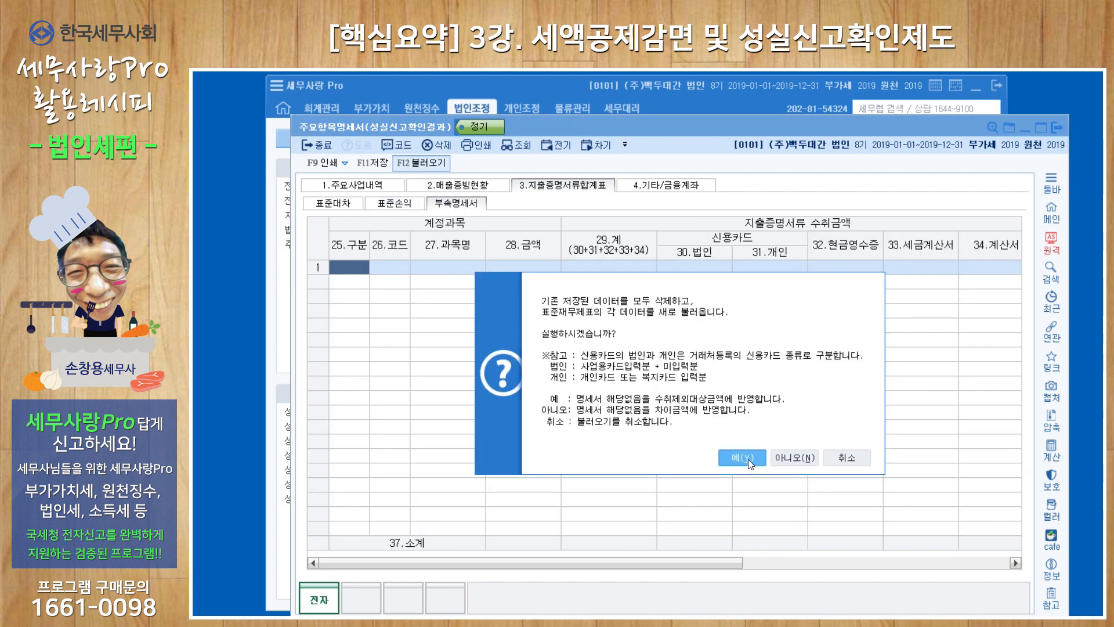
left_click(748, 459)
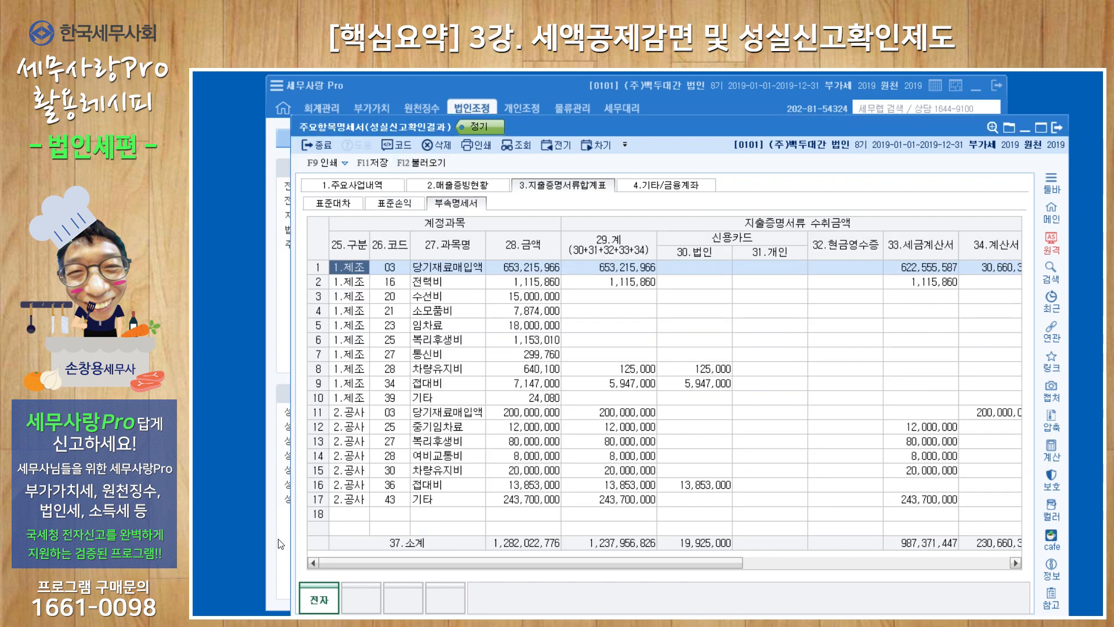
Open 지출증명서류수취검토서식 from the 신고부속서류 forms of 과표및세액계산 to examine its 표준대차 figures
key("Escape")
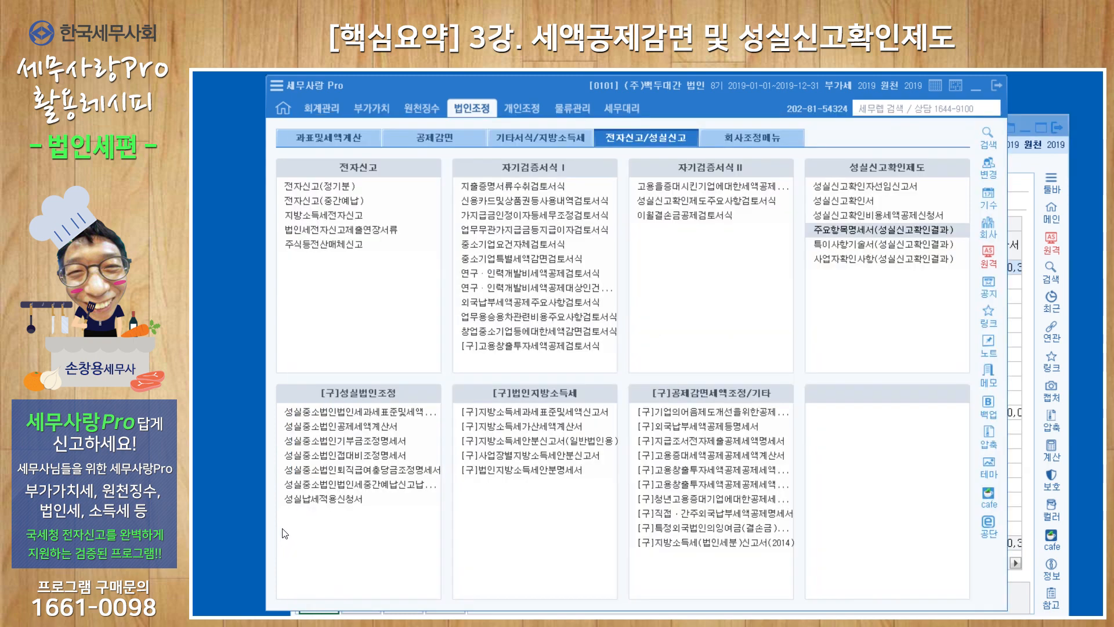
left_click(329, 139)
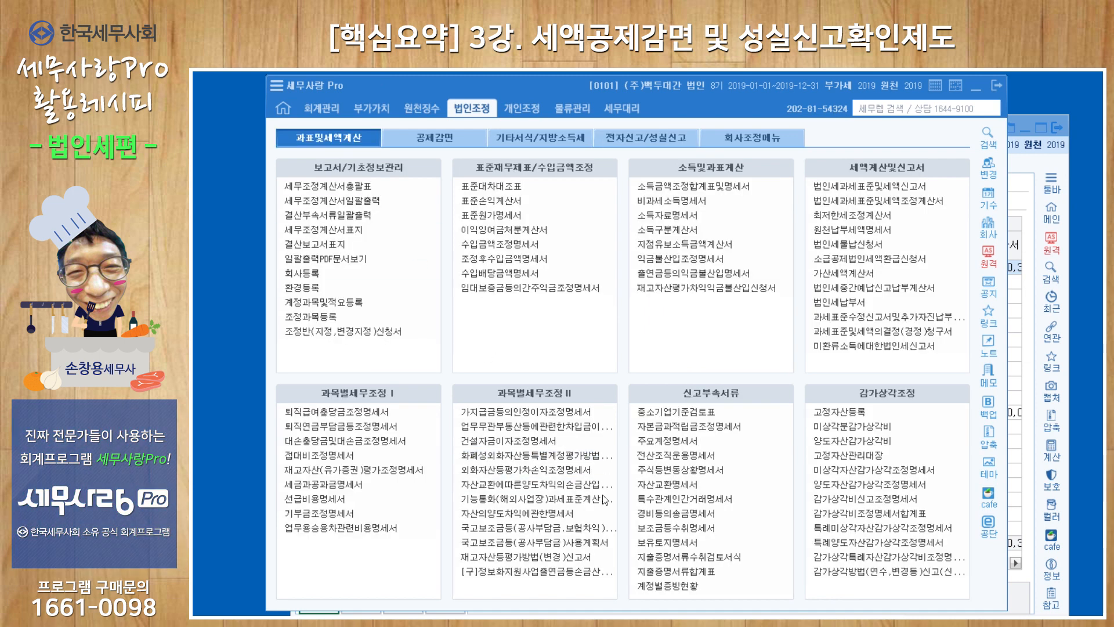
left_click(670, 562)
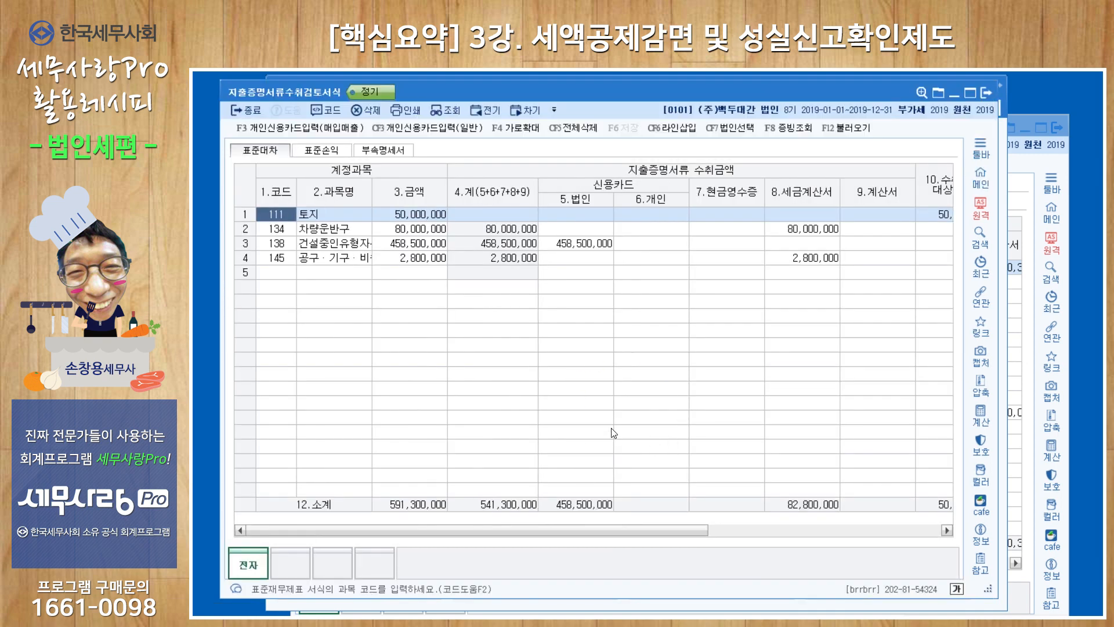
Examine the 수취제외대상금액 and 차이 columns of 부속명세서 and 표준손익 in 주요항목명세서
left_click(1022, 183)
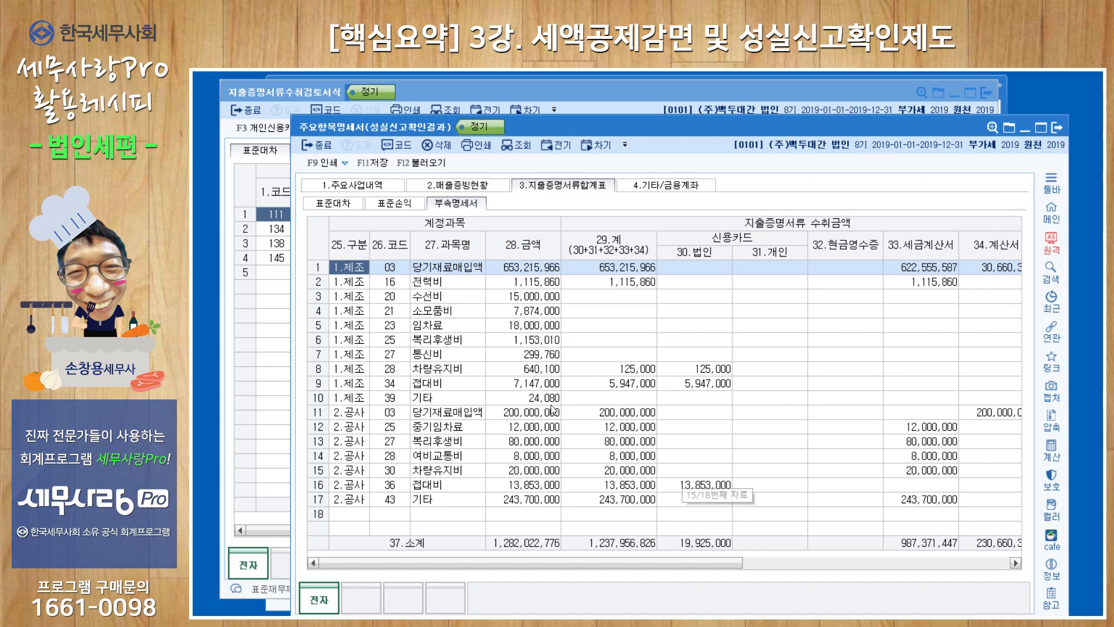
left_click_drag(740, 562, 928, 563)
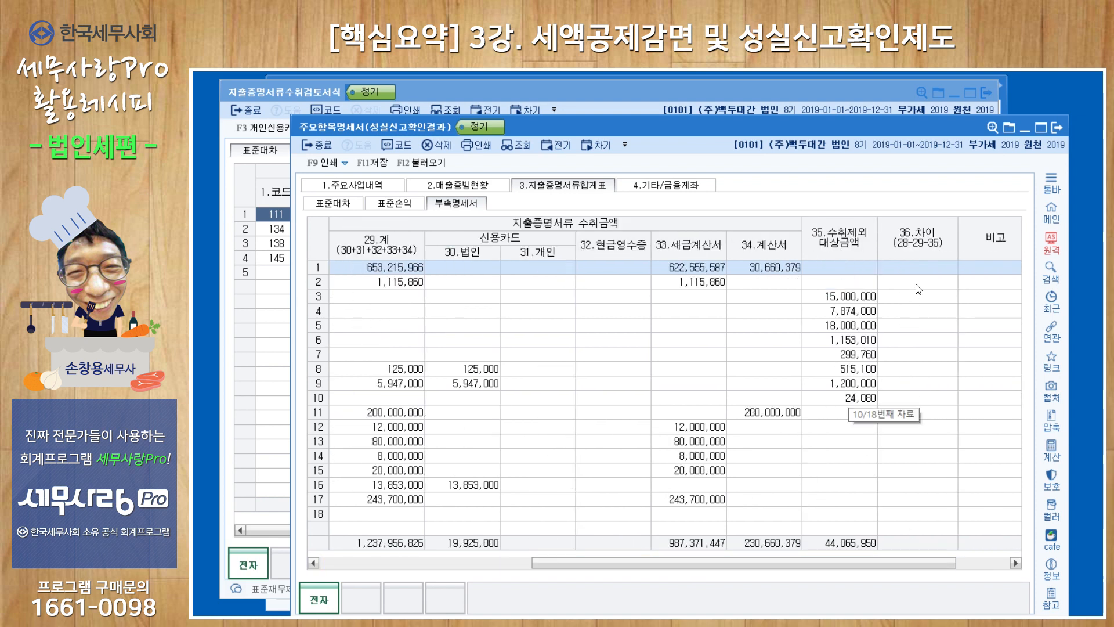
left_click(400, 204)
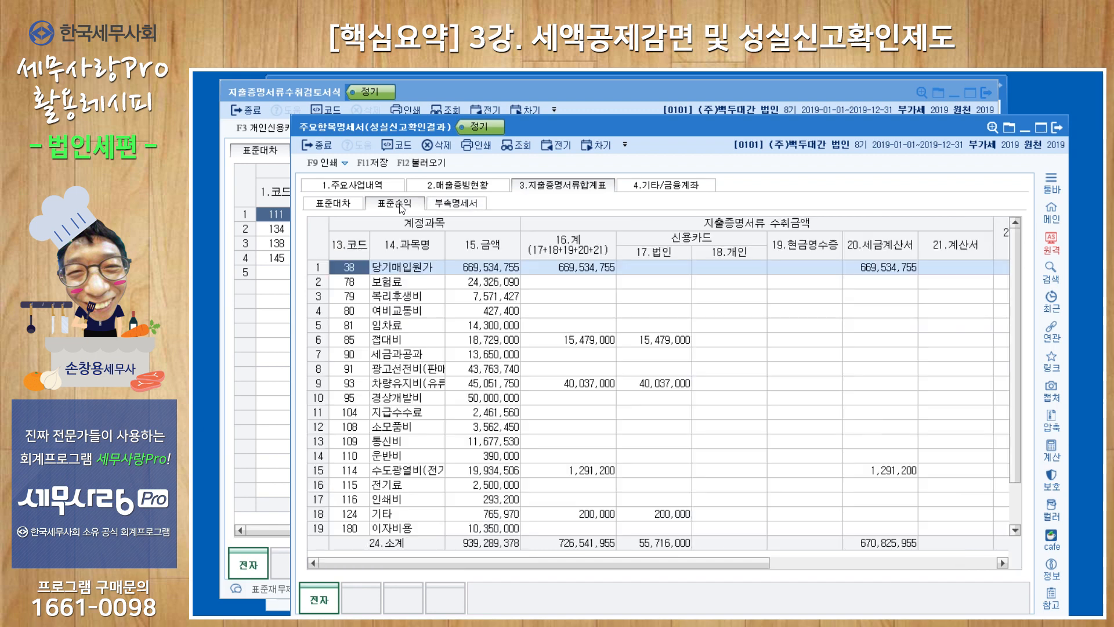
left_click_drag(690, 563, 920, 578)
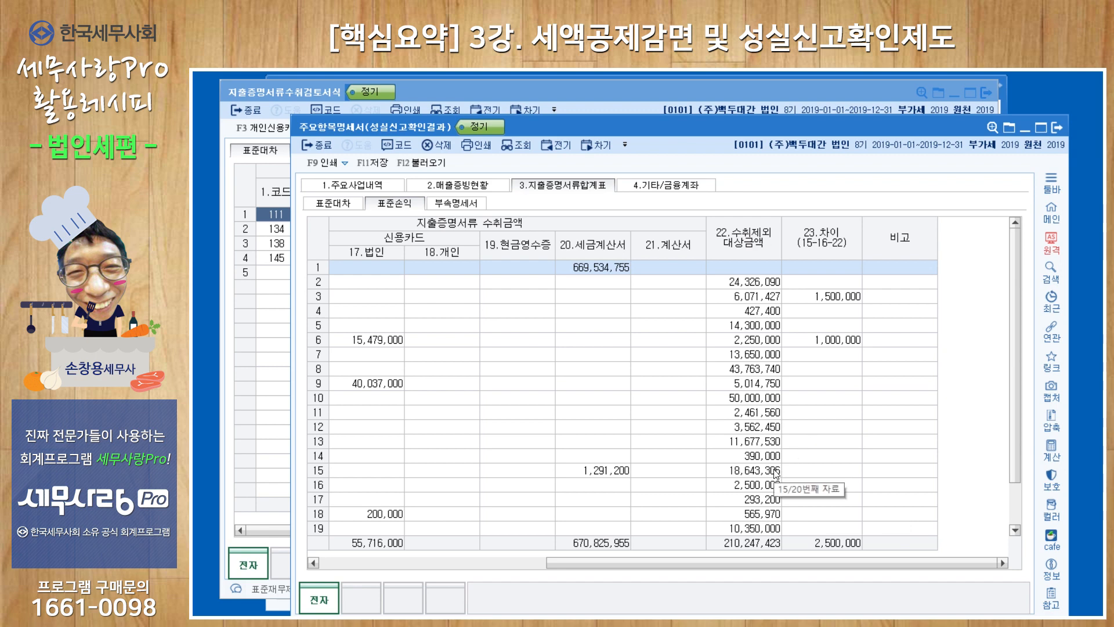
Load fresh data into 3만원 초과 증빙불비 under 기타/금융계좌
left_click(679, 186)
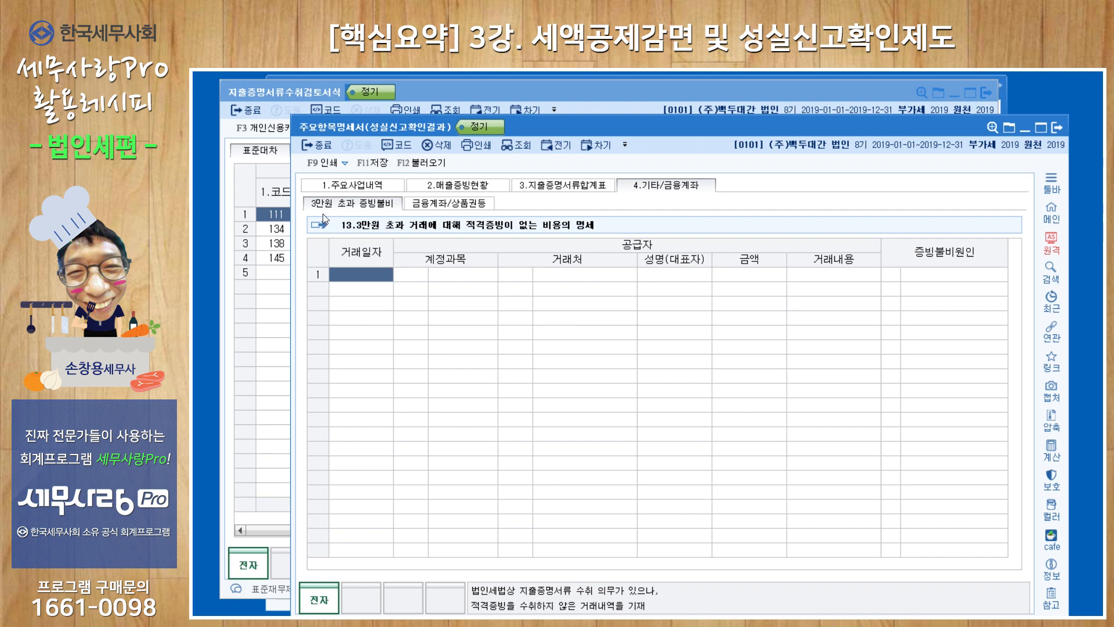
left_click(423, 164)
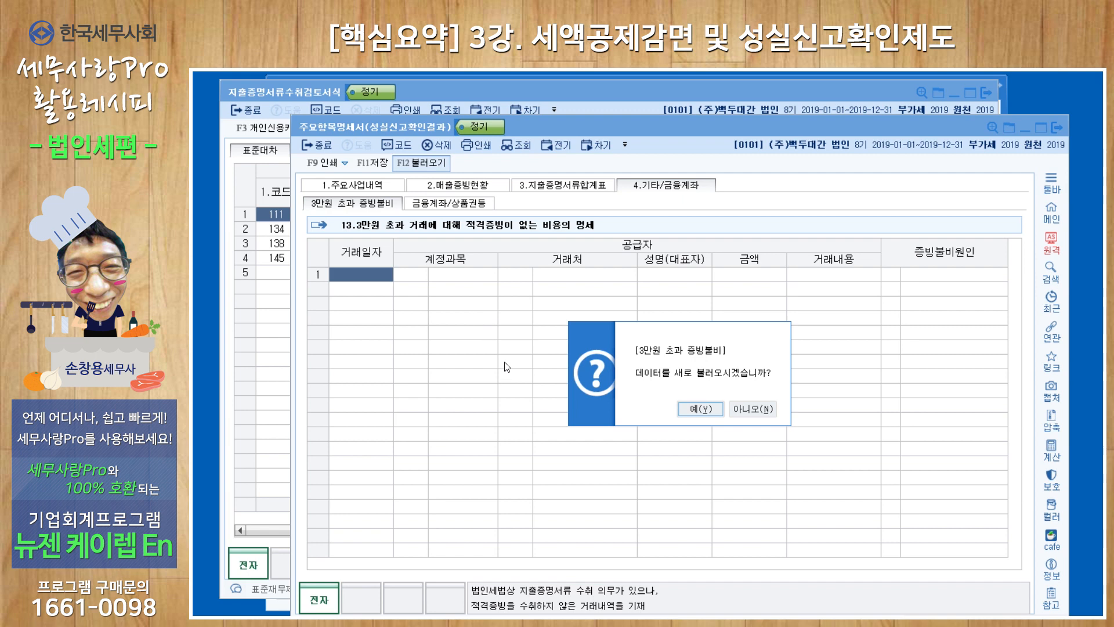
left_click(701, 408)
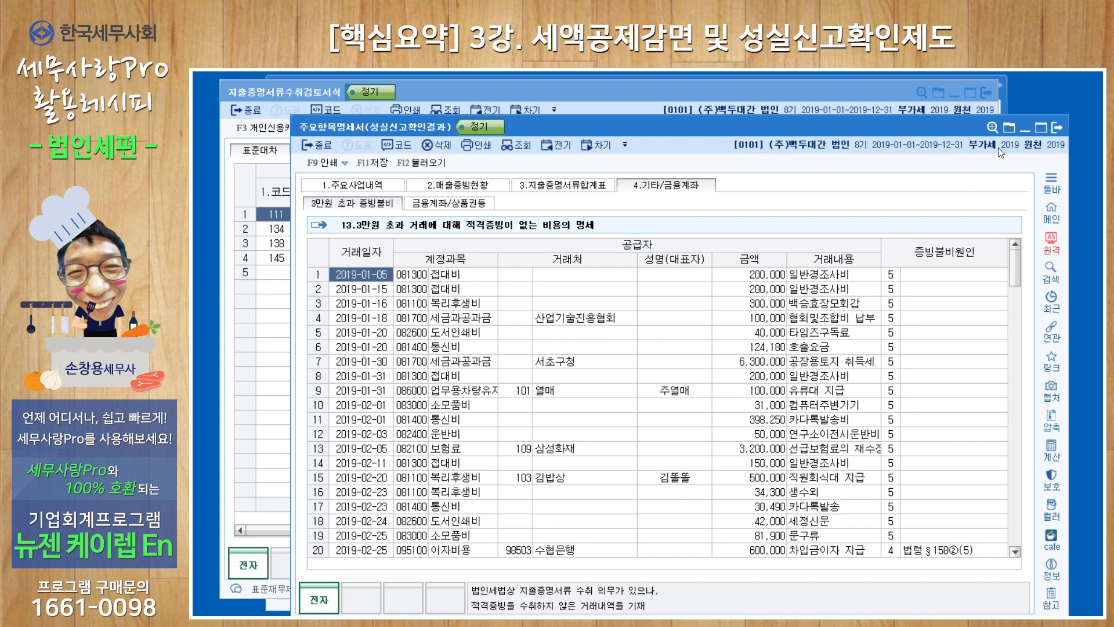
Close 지출증명서류수취검토서식, open 일반전표입력 for February 2019, and show the 카드등사용여부 choices for the February 5 보험료 voucher
left_click(853, 87)
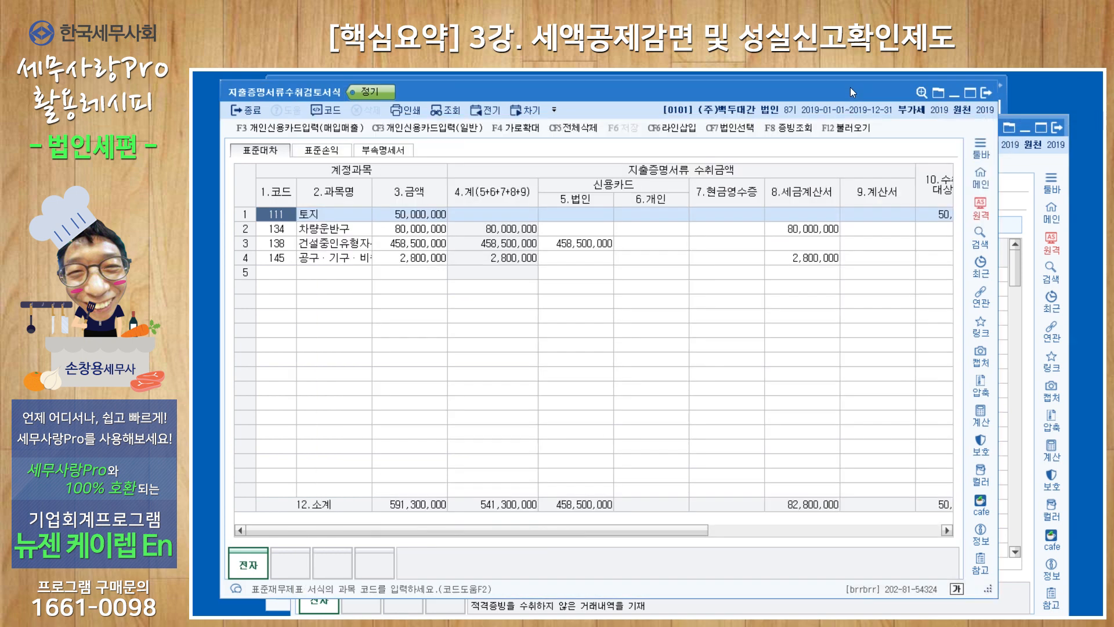
left_click(956, 92)
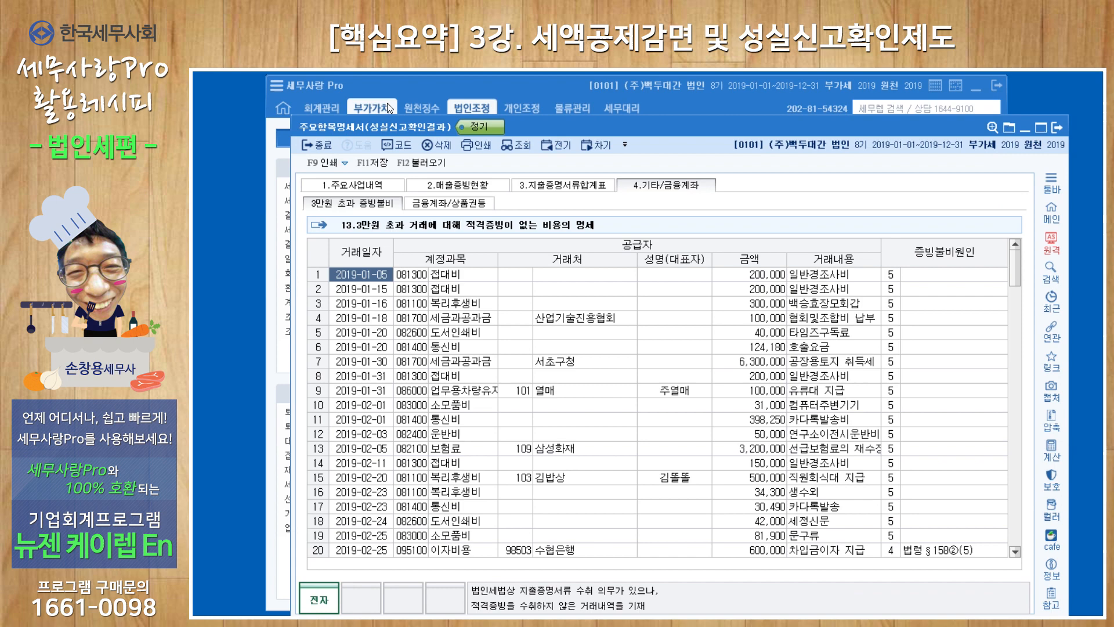
mouse_move(325, 104)
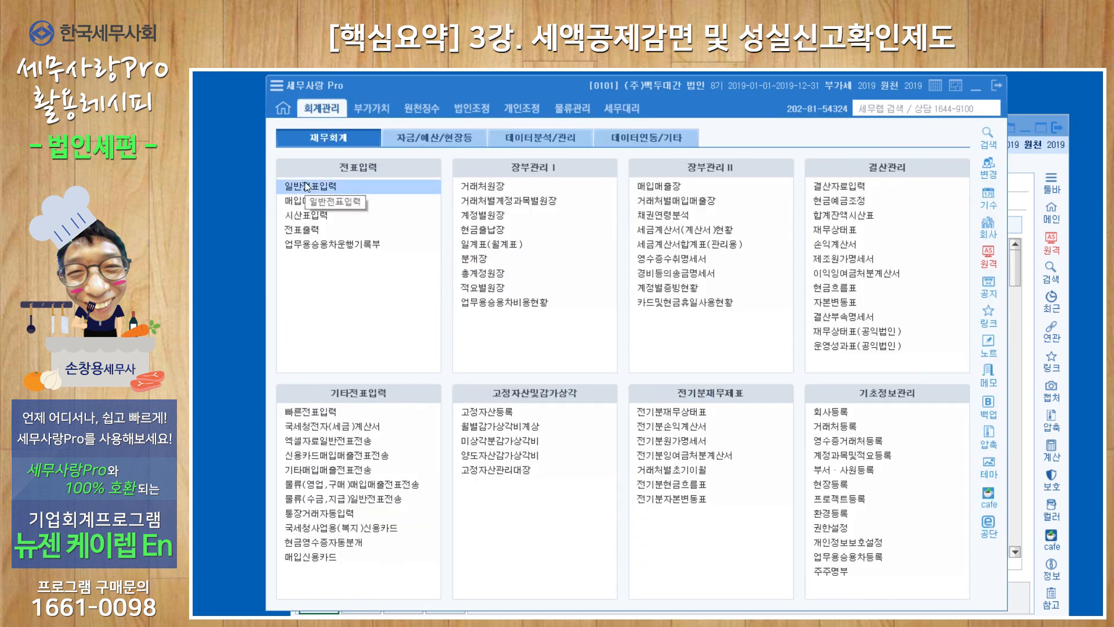
left_click(307, 187)
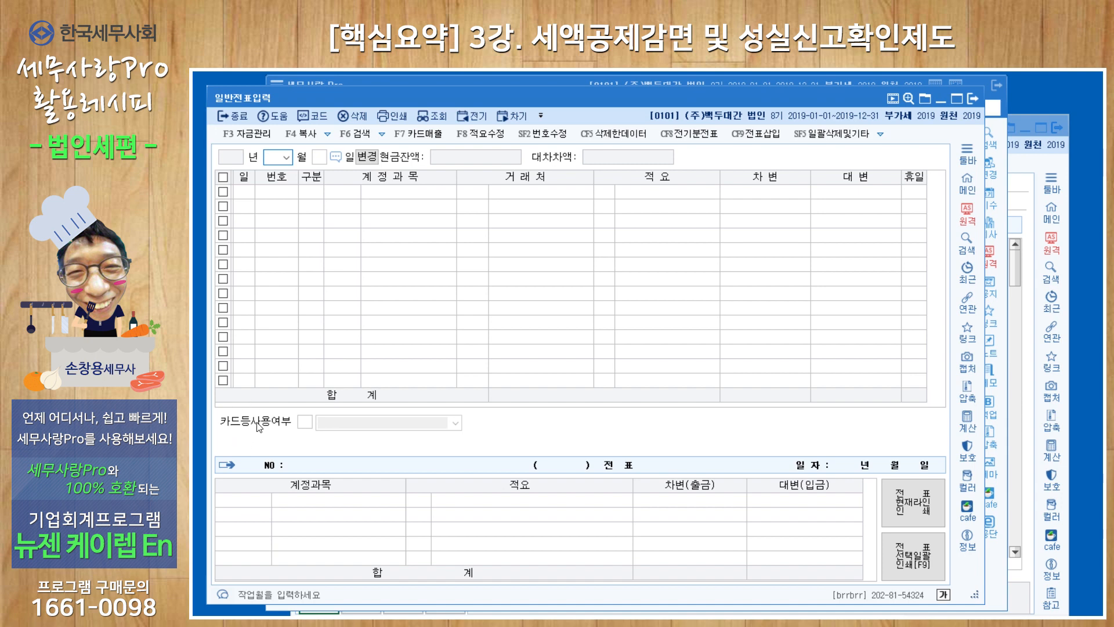
type("02")
key("Return")
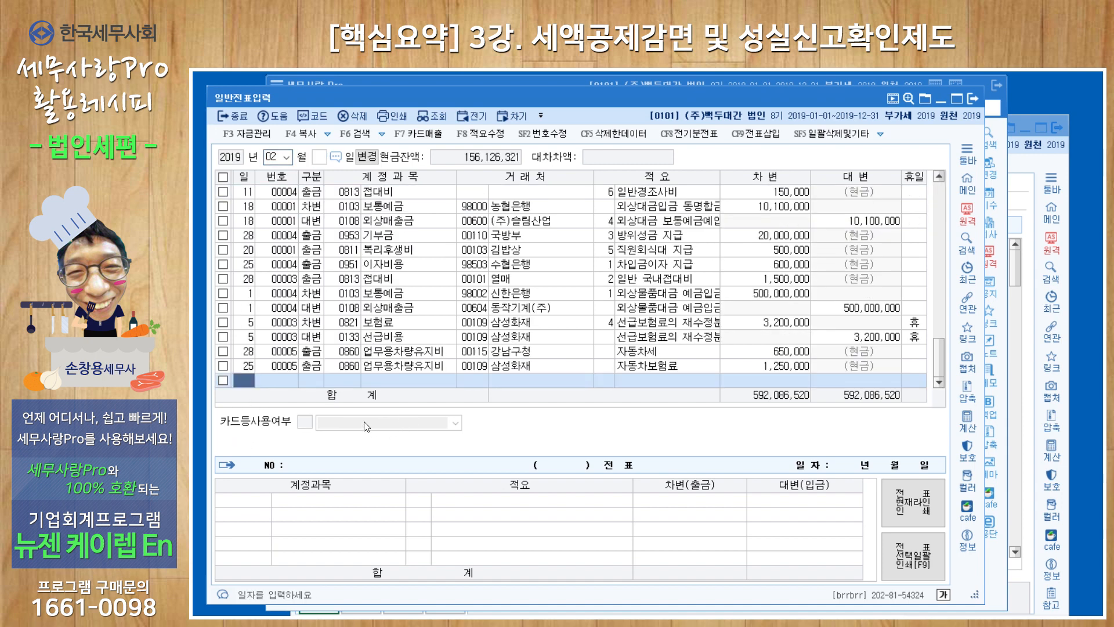
left_click(277, 370)
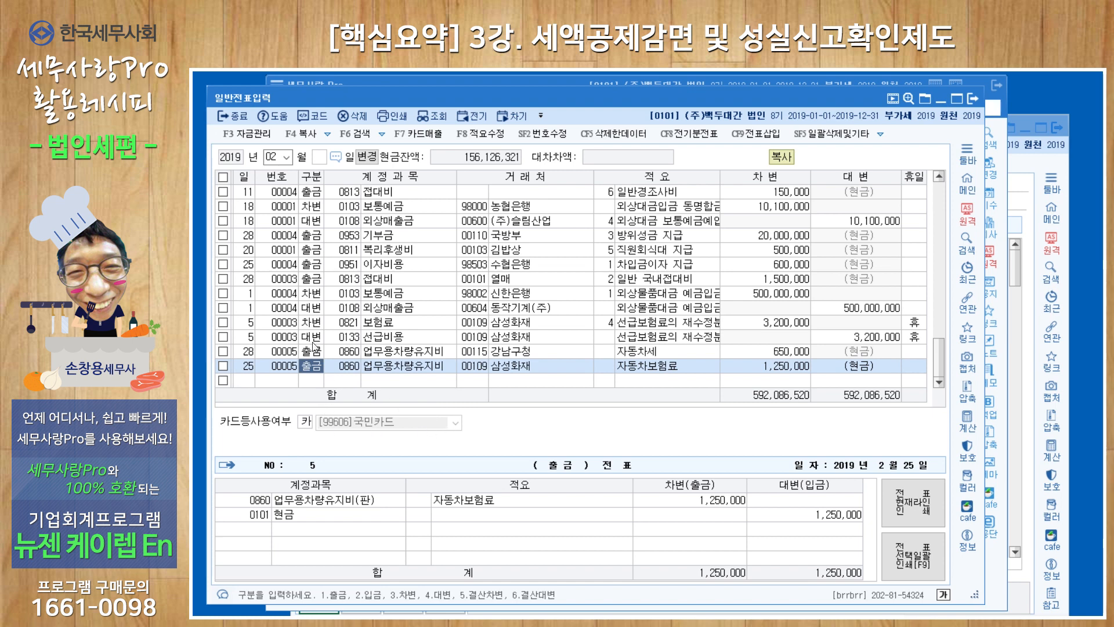
left_click(313, 322)
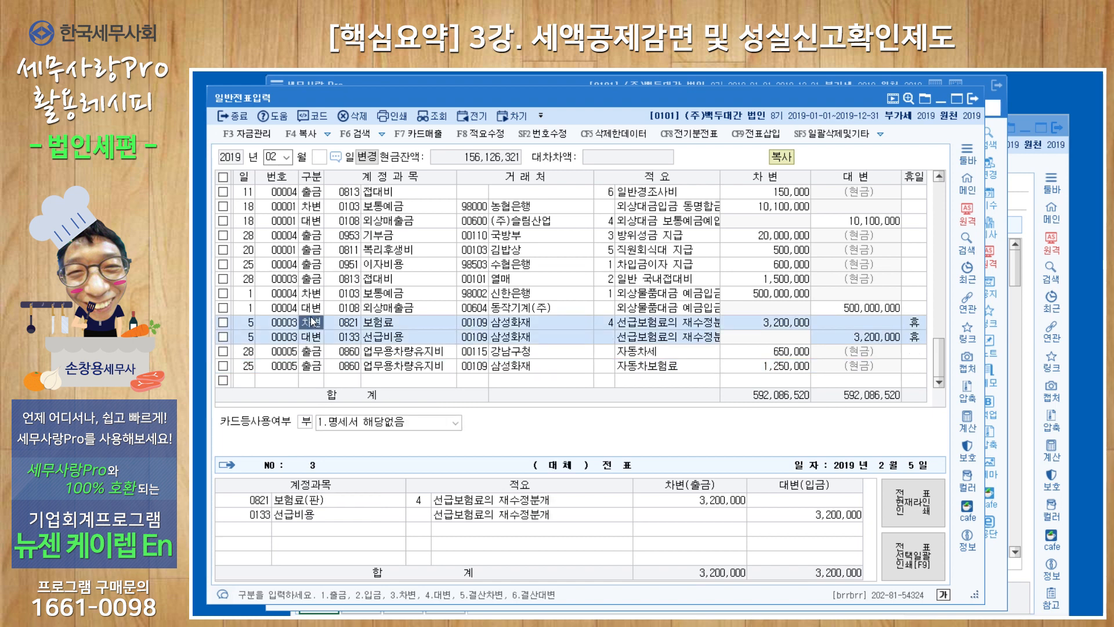
left_click(453, 427)
left_click(456, 423)
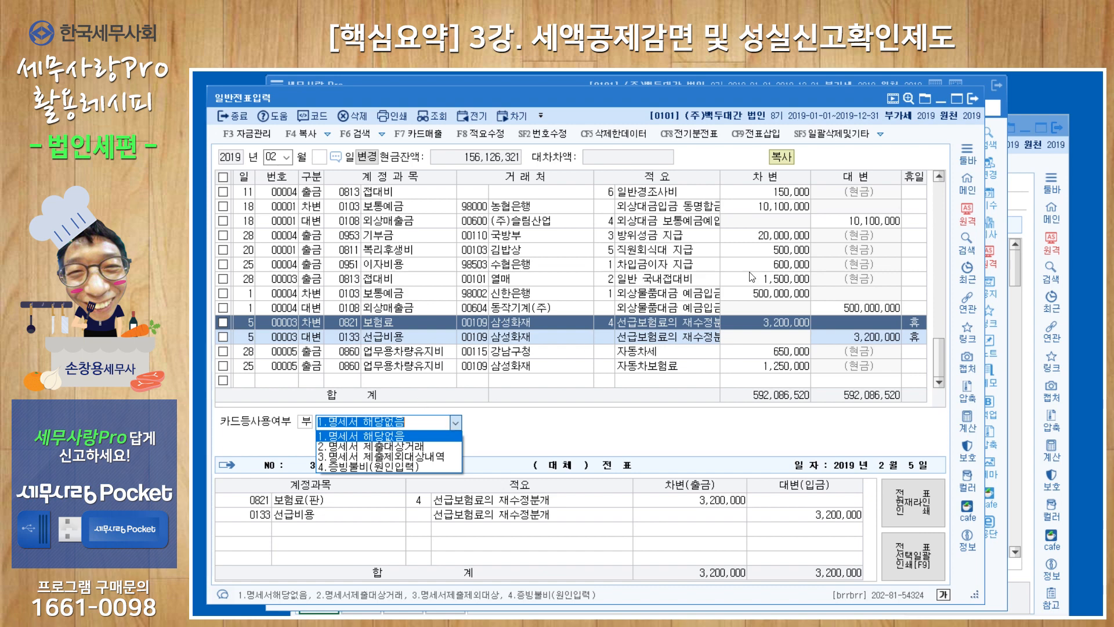
Return to 주요항목명세서 and check the 증빙불비원인 code guidance for the first 3만원 초과 증빙불비 entry
left_click(1025, 166)
left_click(1025, 166)
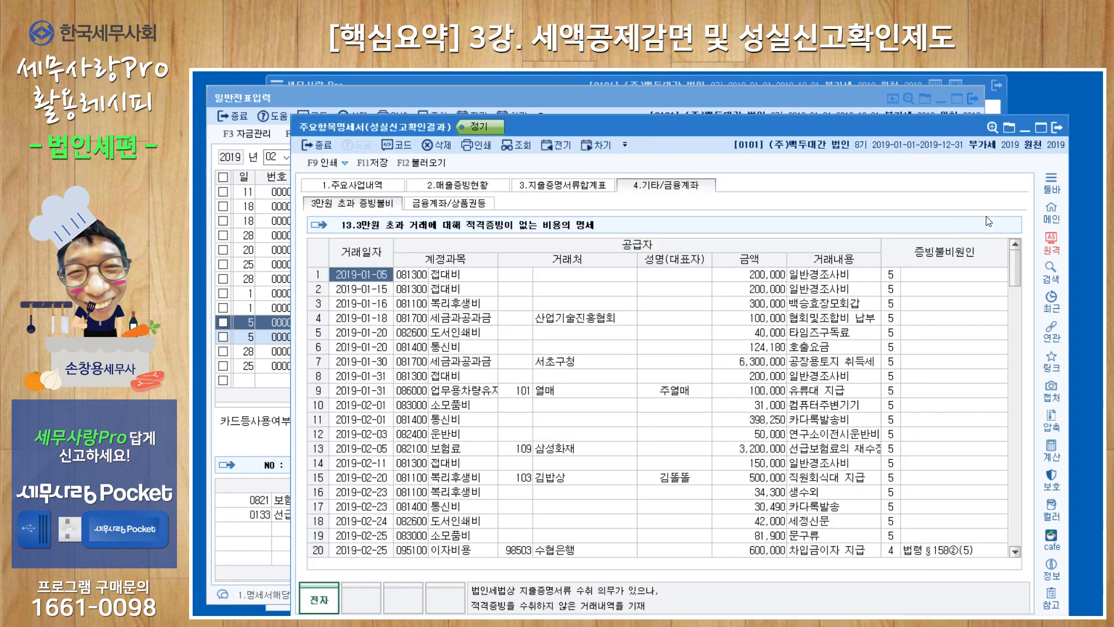
left_click(946, 278)
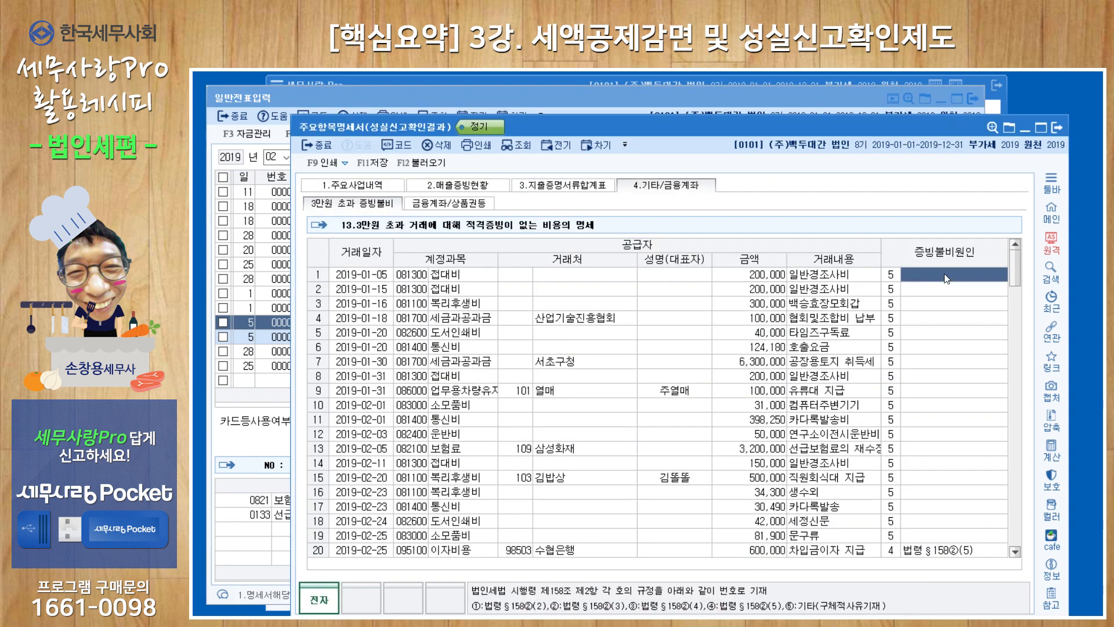
scroll(936, 351, "down", 2)
scroll(936, 351, "down", 1)
scroll(935, 351, "up", 3)
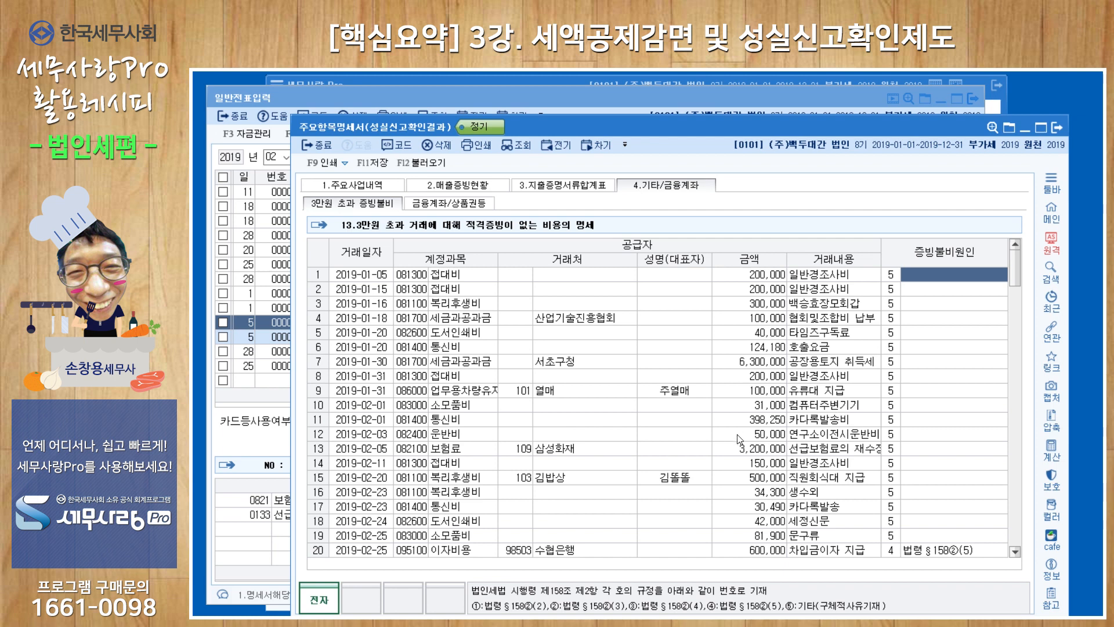
Load fresh data into 금융계좌 잔액 명세, set the first 상품권·기프트카드·선불카드 구매 명세 row to 접대비, and close 주요항목명세서 and 일반전표입력
left_click(460, 204)
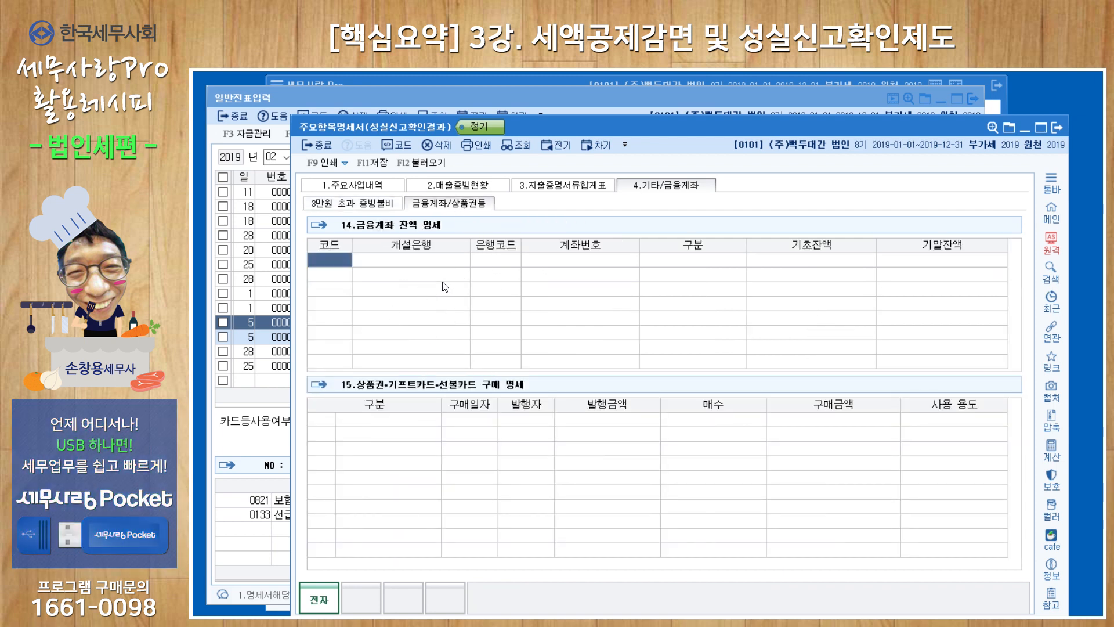
left_click(417, 165)
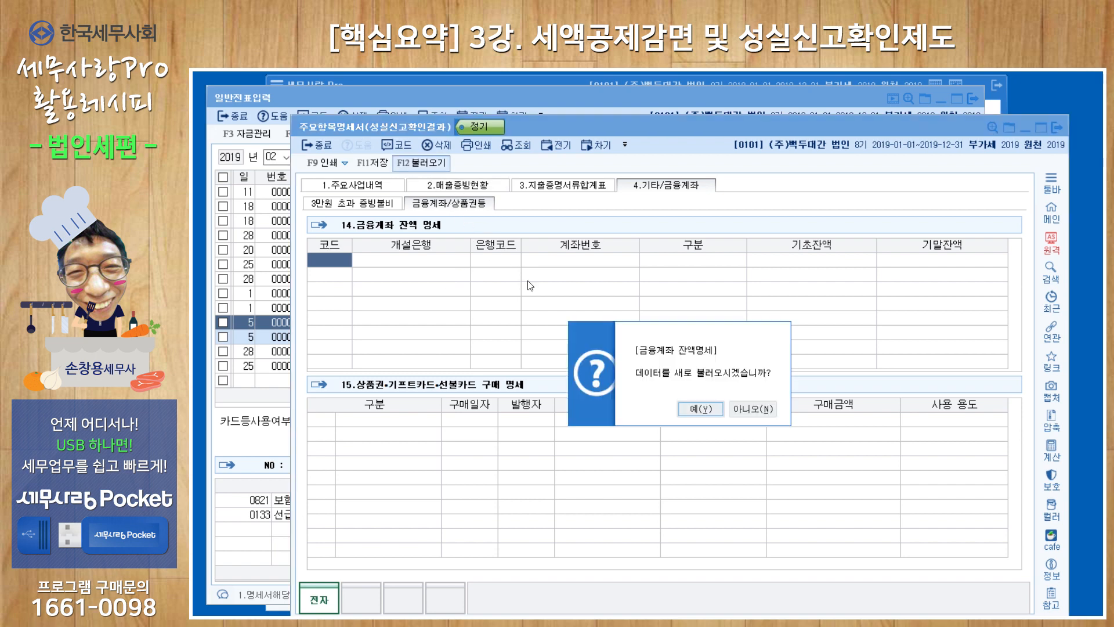
left_click(691, 409)
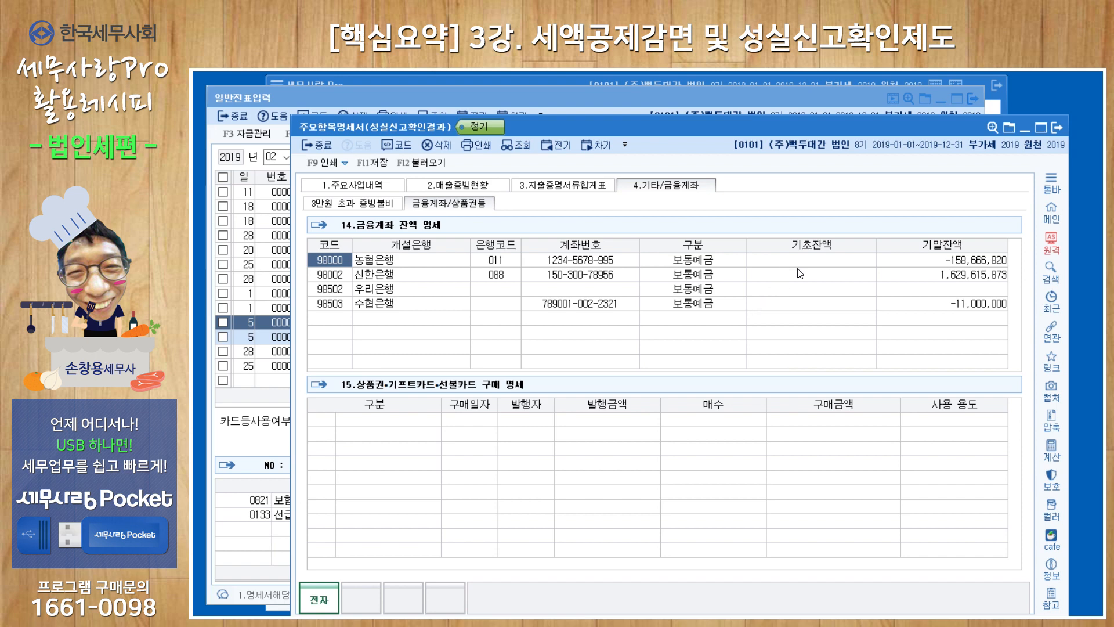
left_click(365, 436)
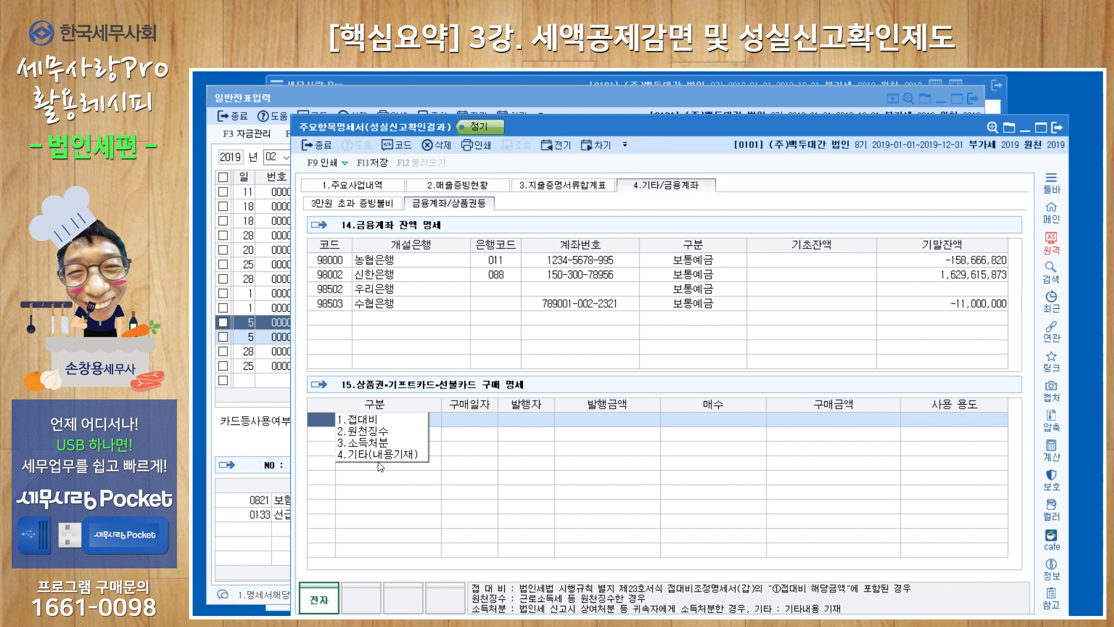
left_click(369, 420)
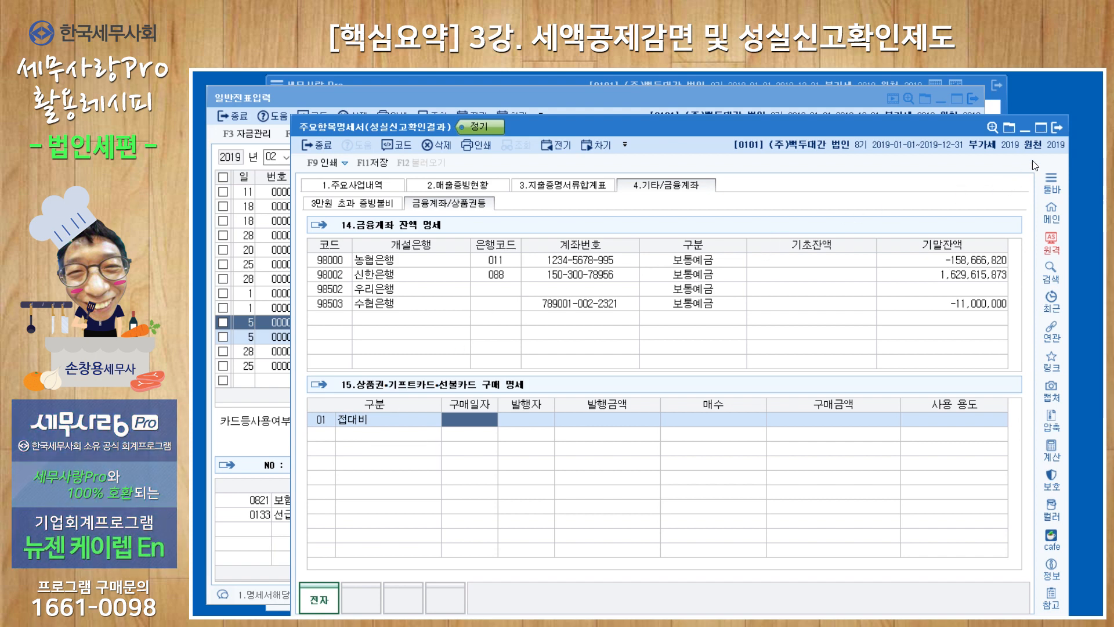
left_click(1055, 130)
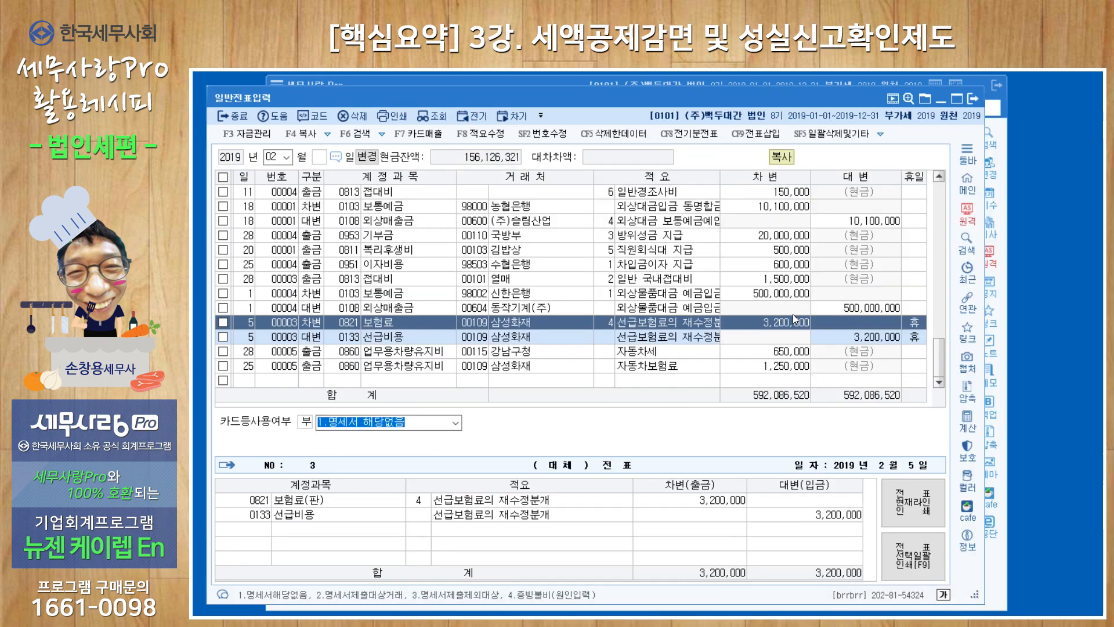
left_click(973, 103)
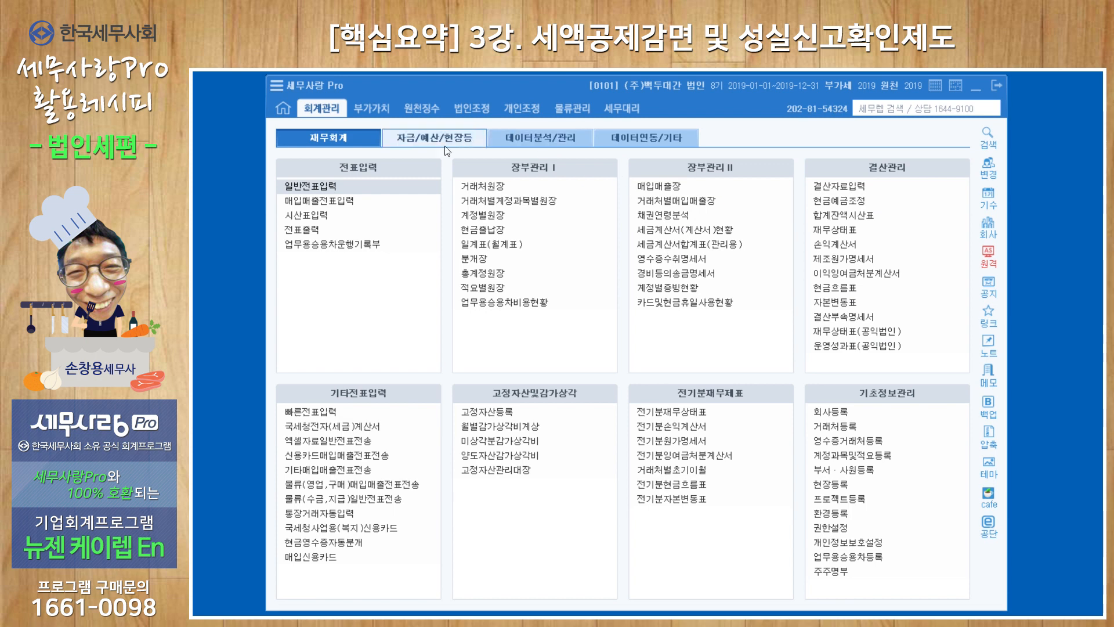
Open 특이사항기술서 from the 성실신고확인제도 forms, check the entry guidance for 수입금액, 유형자산 and 대여금, and close it
left_click(472, 108)
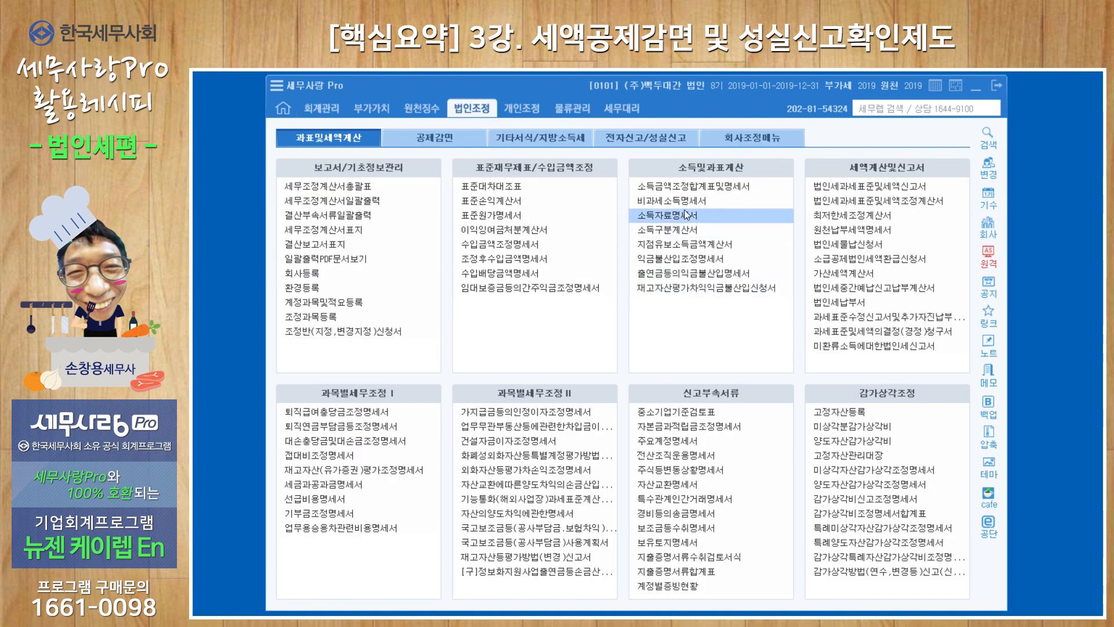
left_click(685, 145)
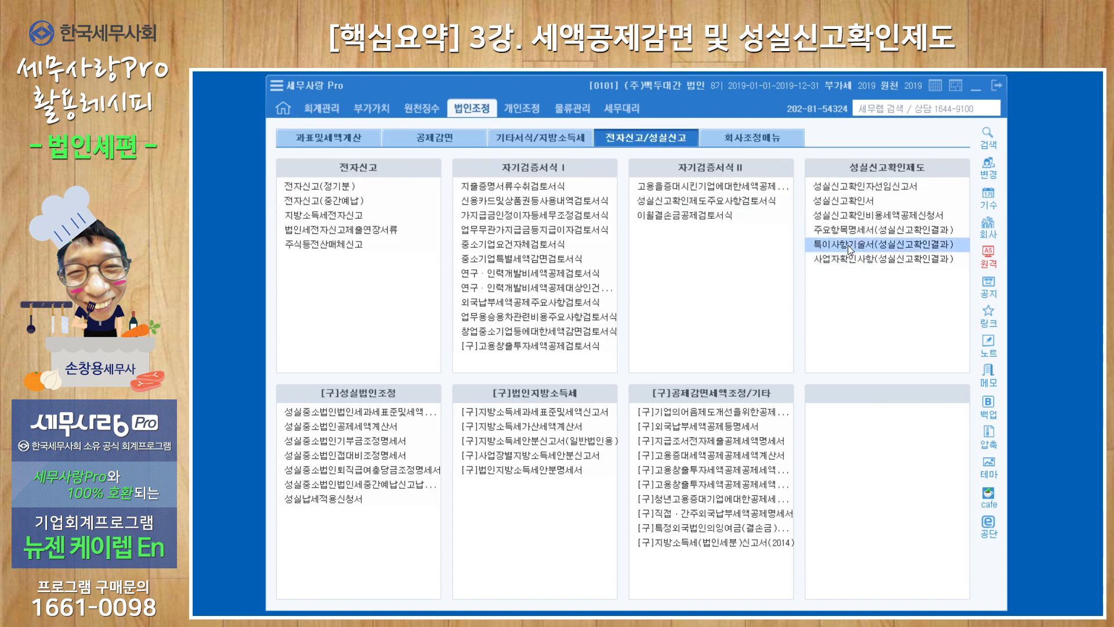
left_click(847, 245)
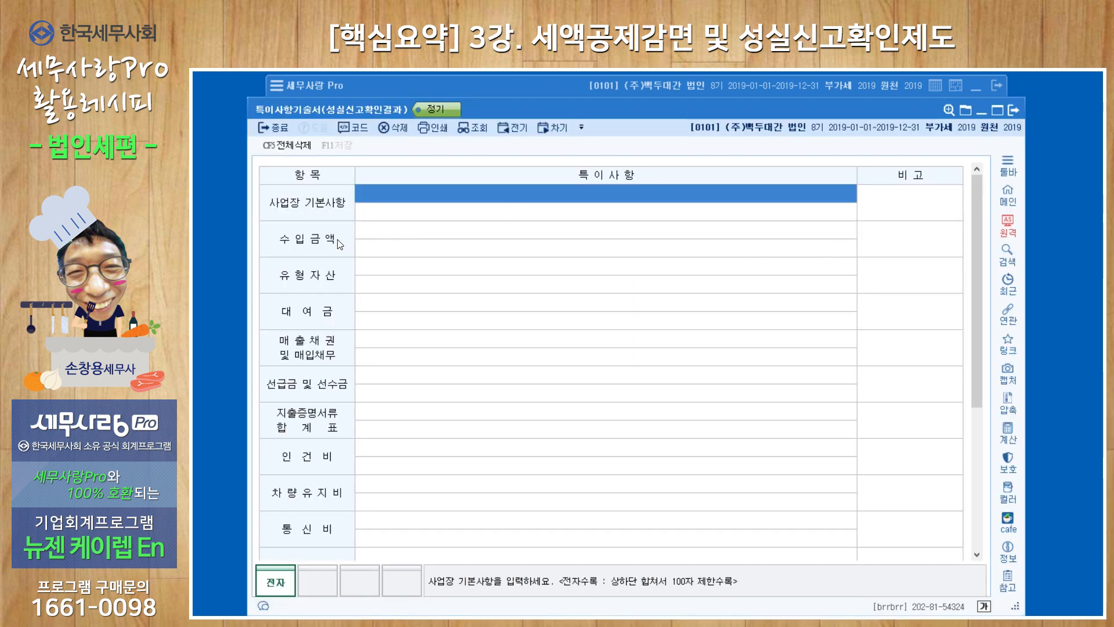
left_click(400, 234)
left_click(397, 266)
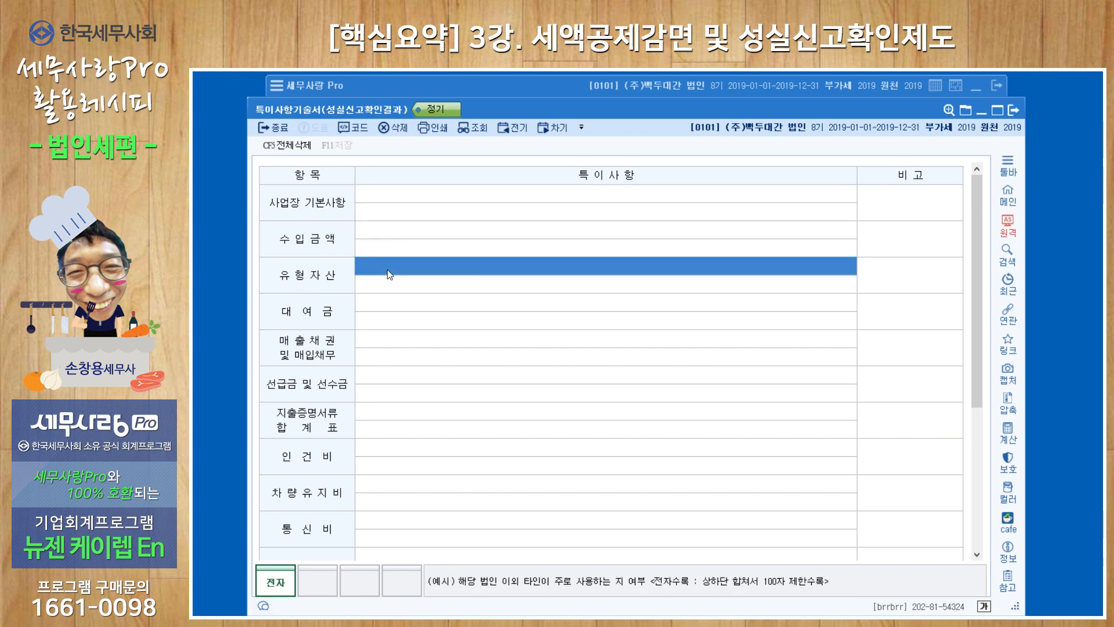
left_click(390, 306)
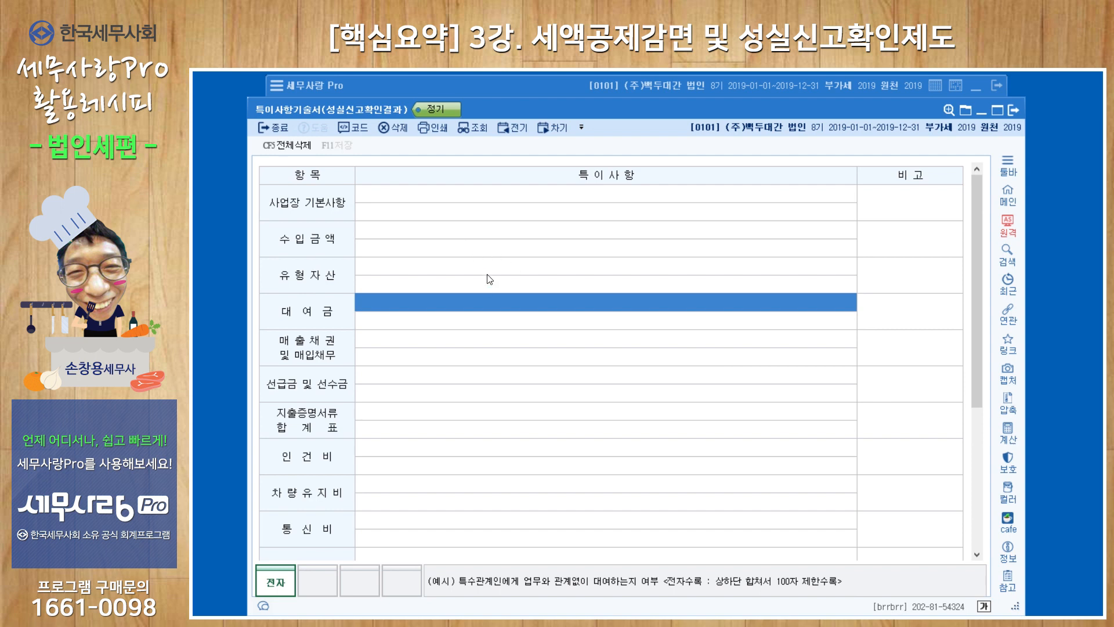
left_click(1013, 110)
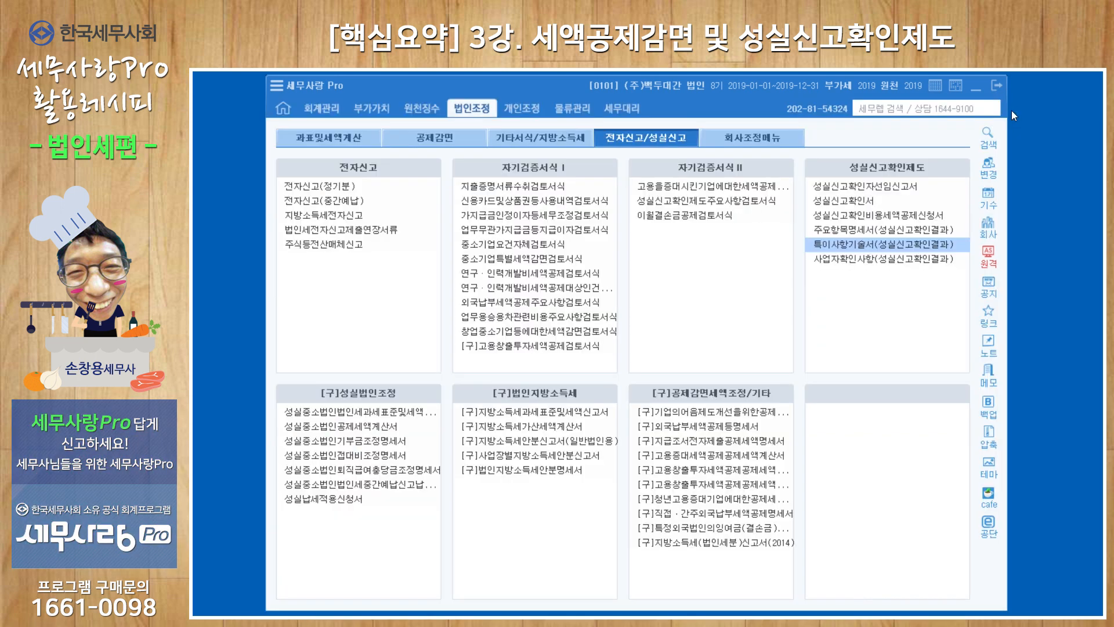
Open 사업자확인사항, answer 예 to the first five confirmation statements, and save the form while closing it
left_click(859, 261)
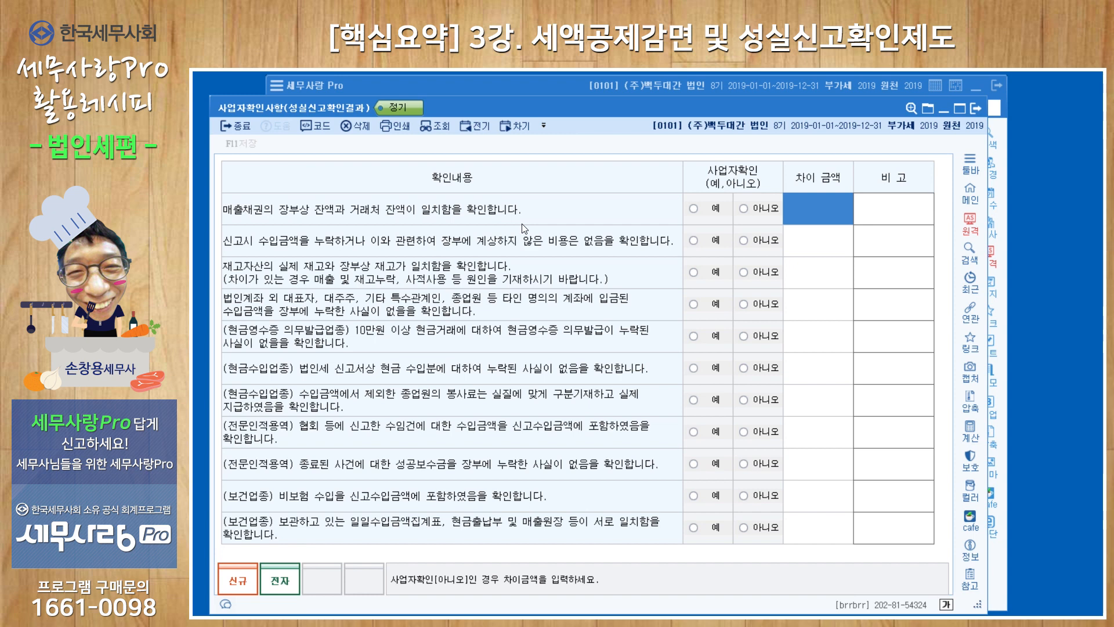
left_click(695, 208)
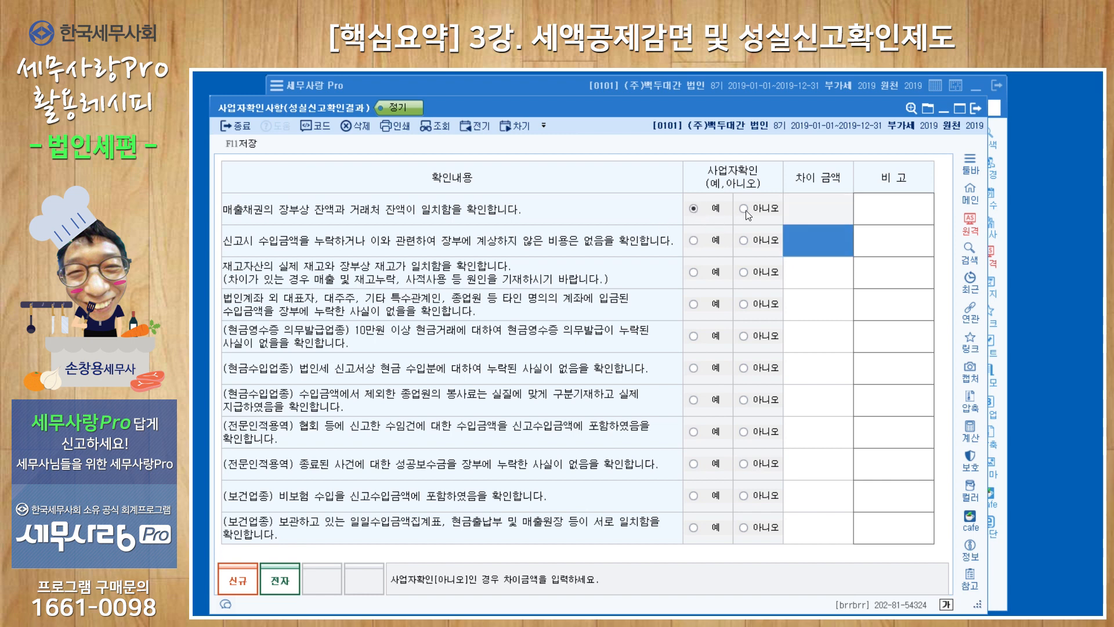
left_click(743, 241)
left_click(699, 248)
left_click(696, 272)
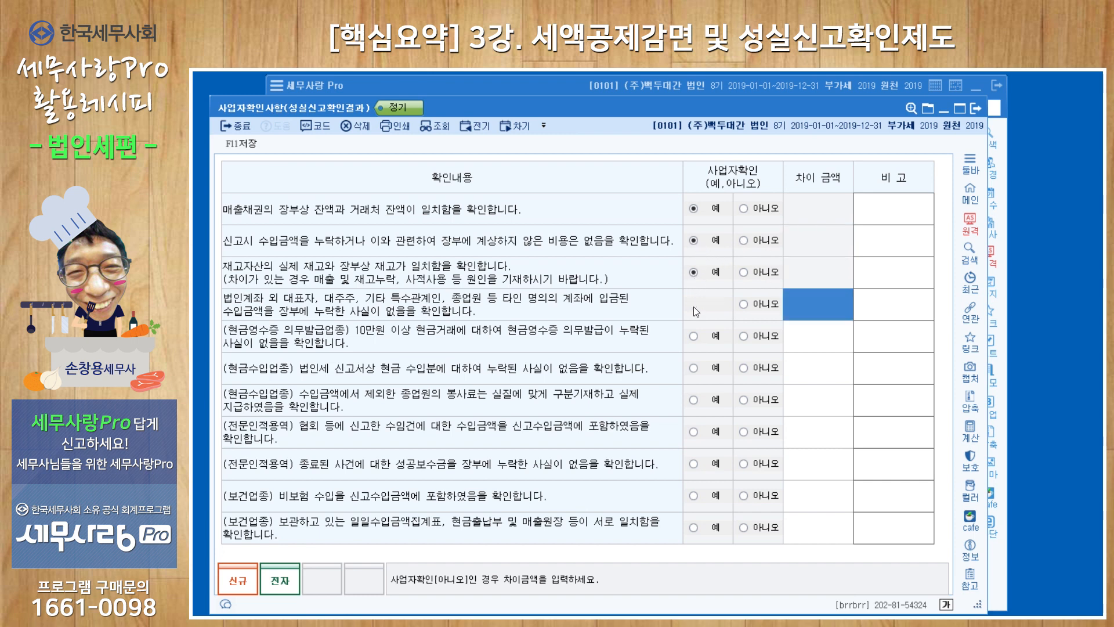
left_click(695, 305)
left_click(693, 338)
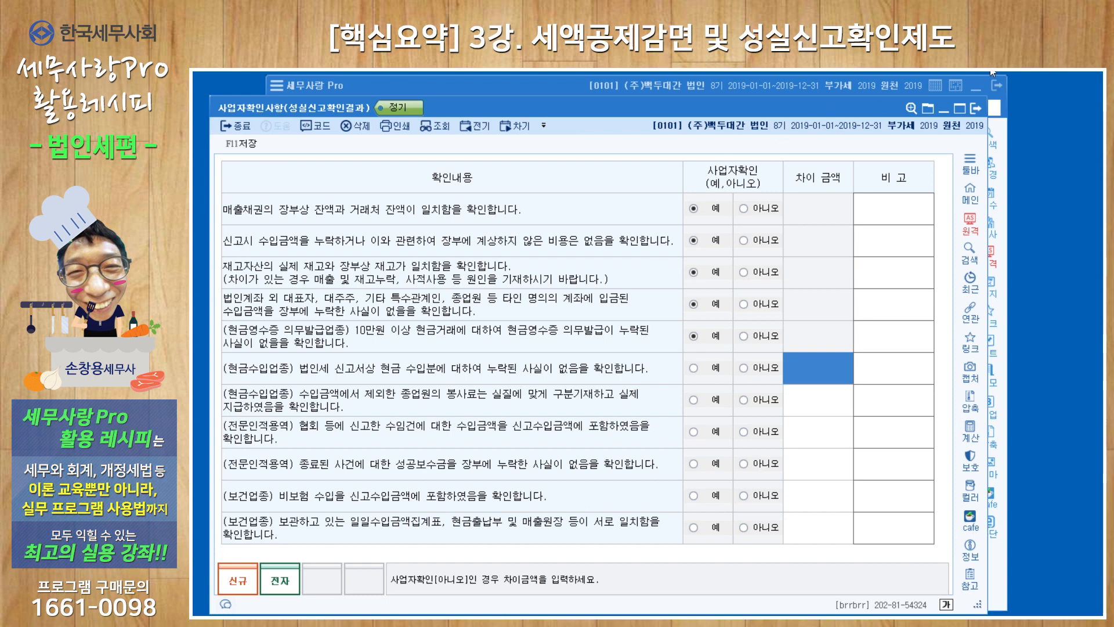
left_click(976, 109)
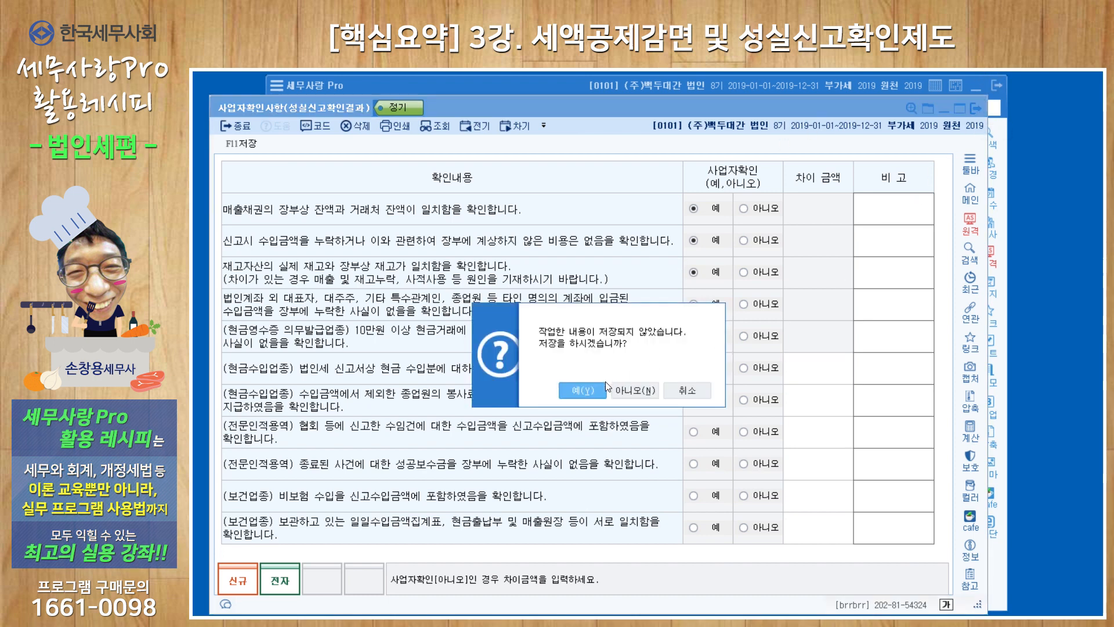
left_click(577, 385)
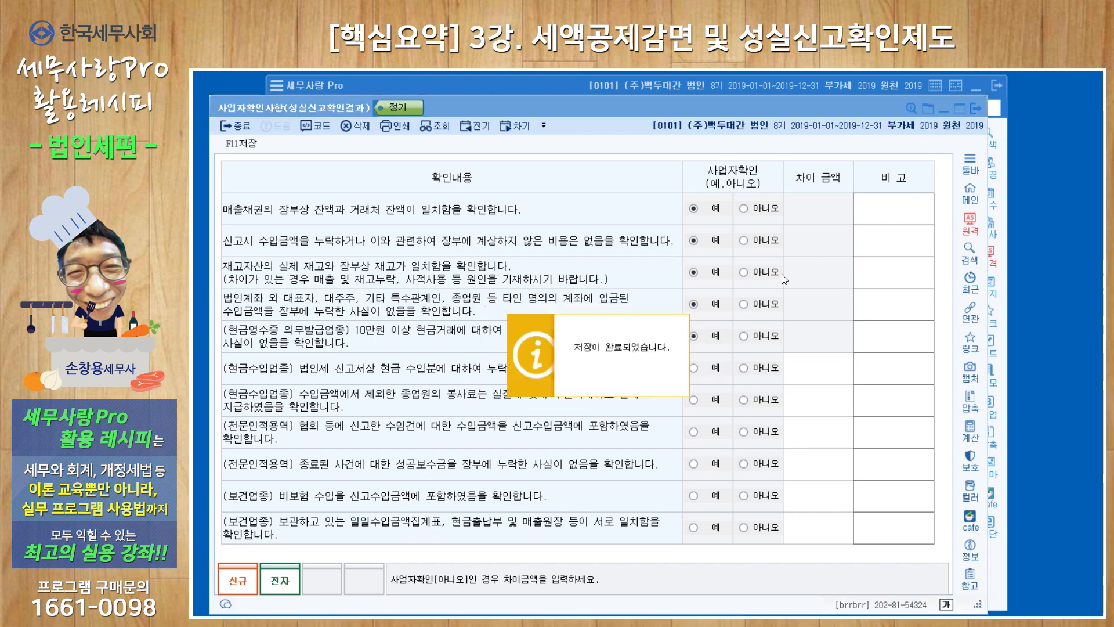